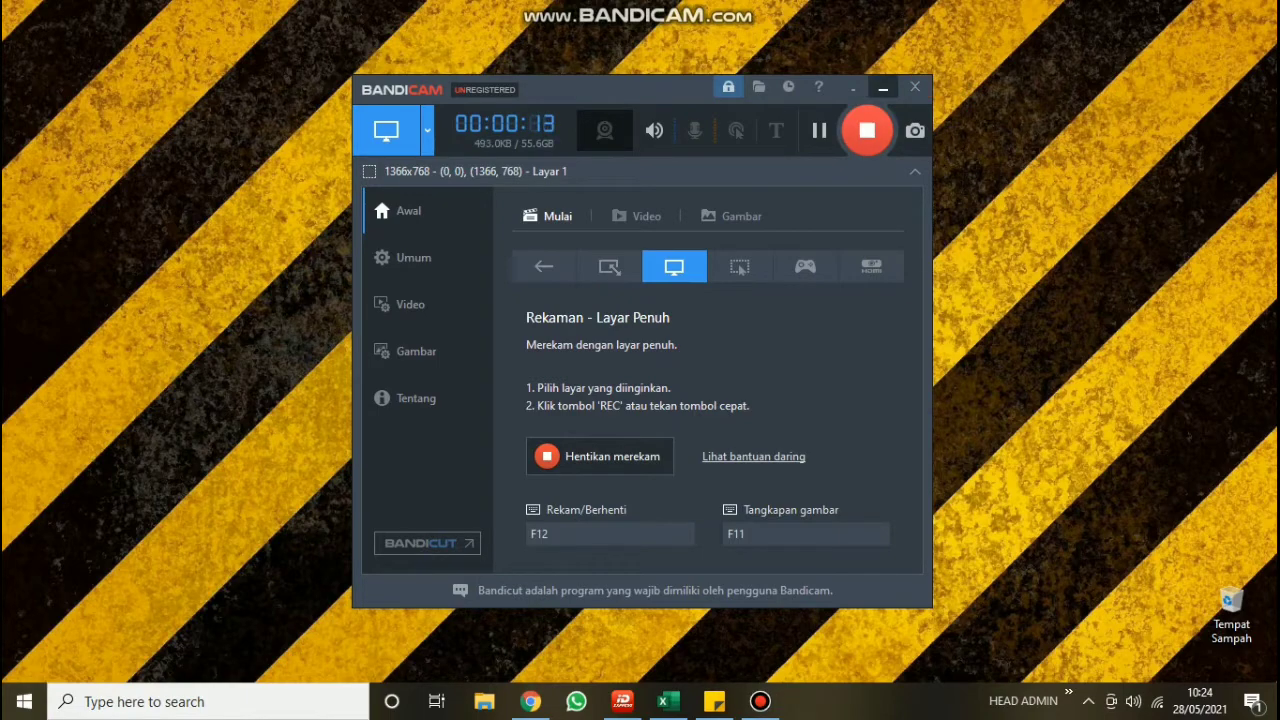
Step: Minimize the Bandicam window while the full-screen recording keeps running
click(882, 87)
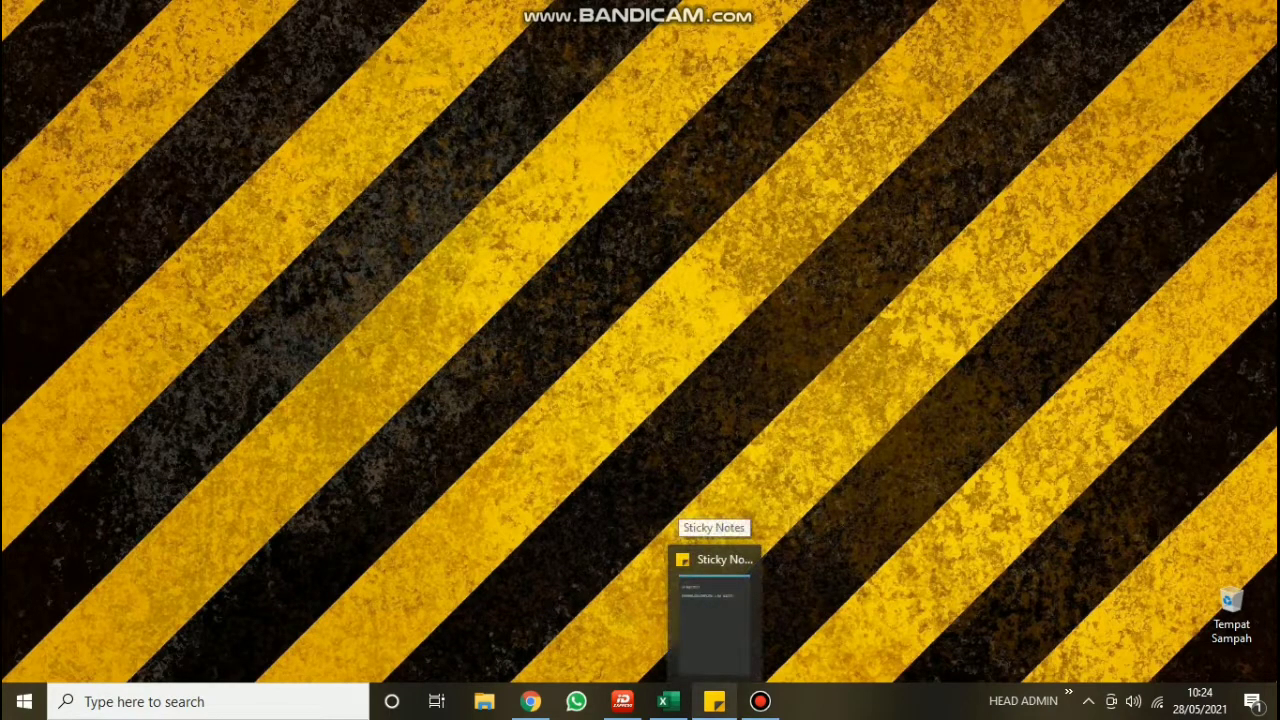
Step: Bring Book1 to the front and point out the Waktu, Tanggal and Nama Barang cells in row 2
click(663, 700)
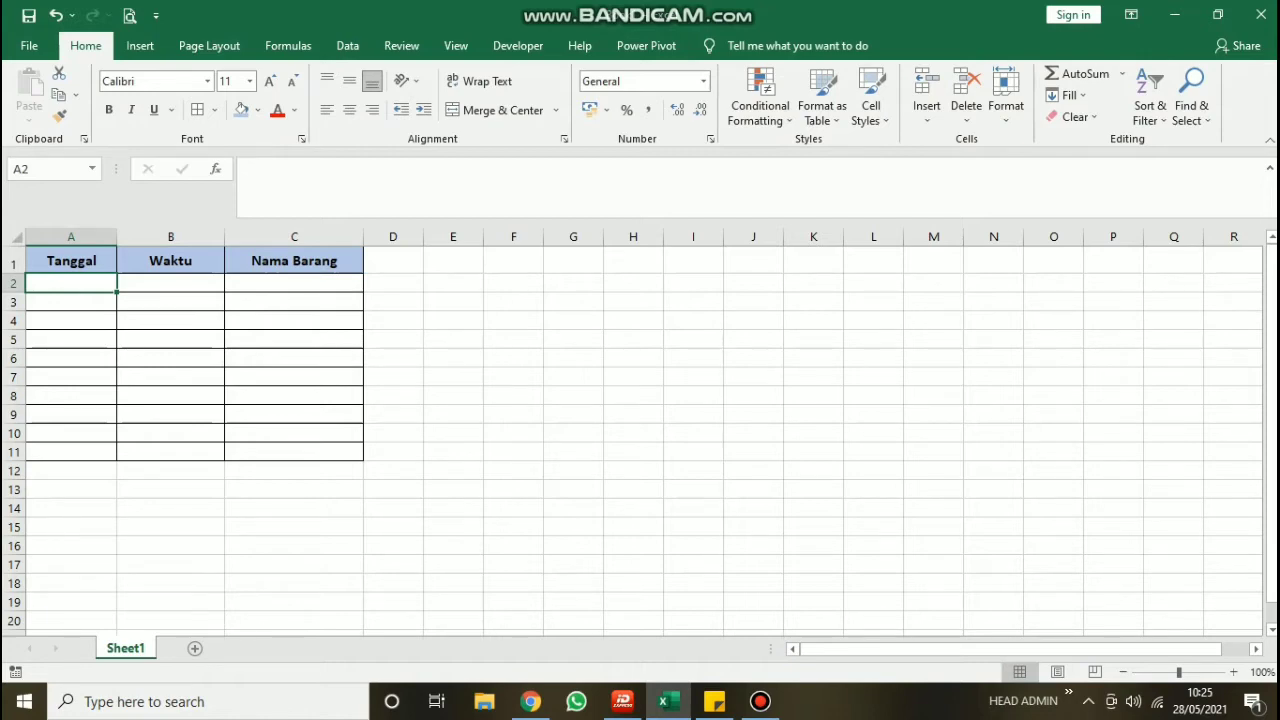
click(170, 283)
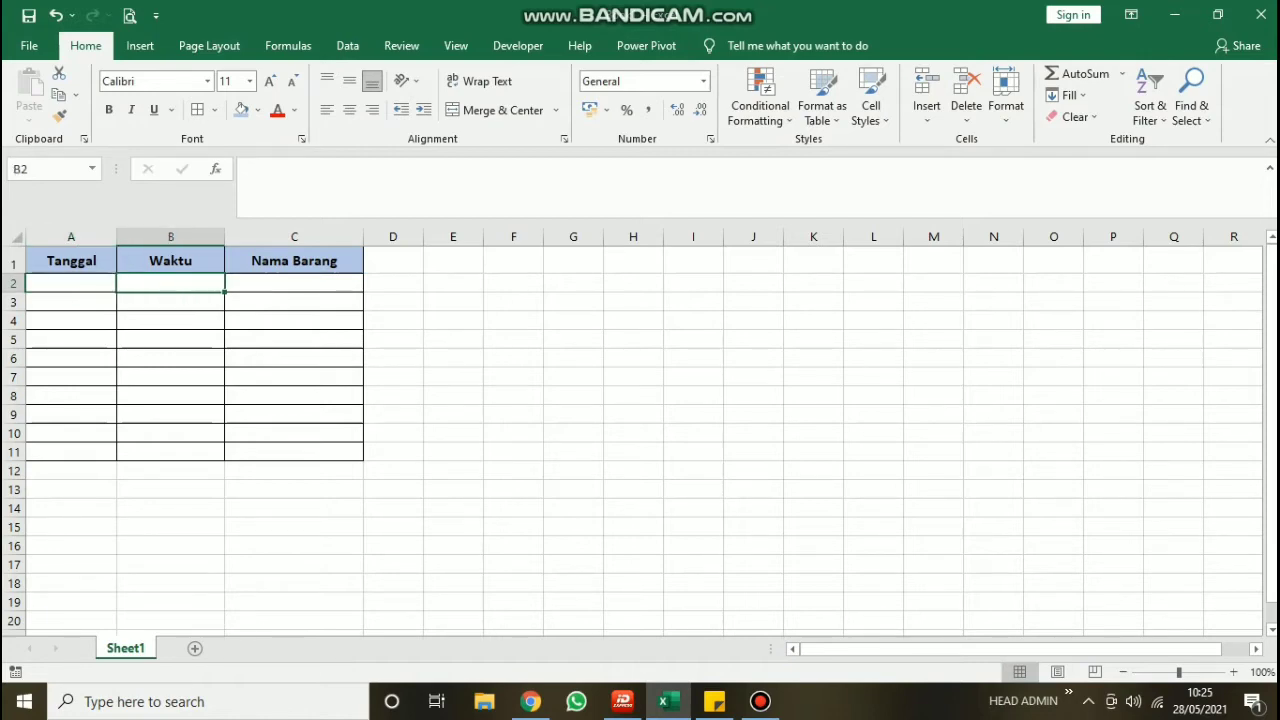
click(71, 283)
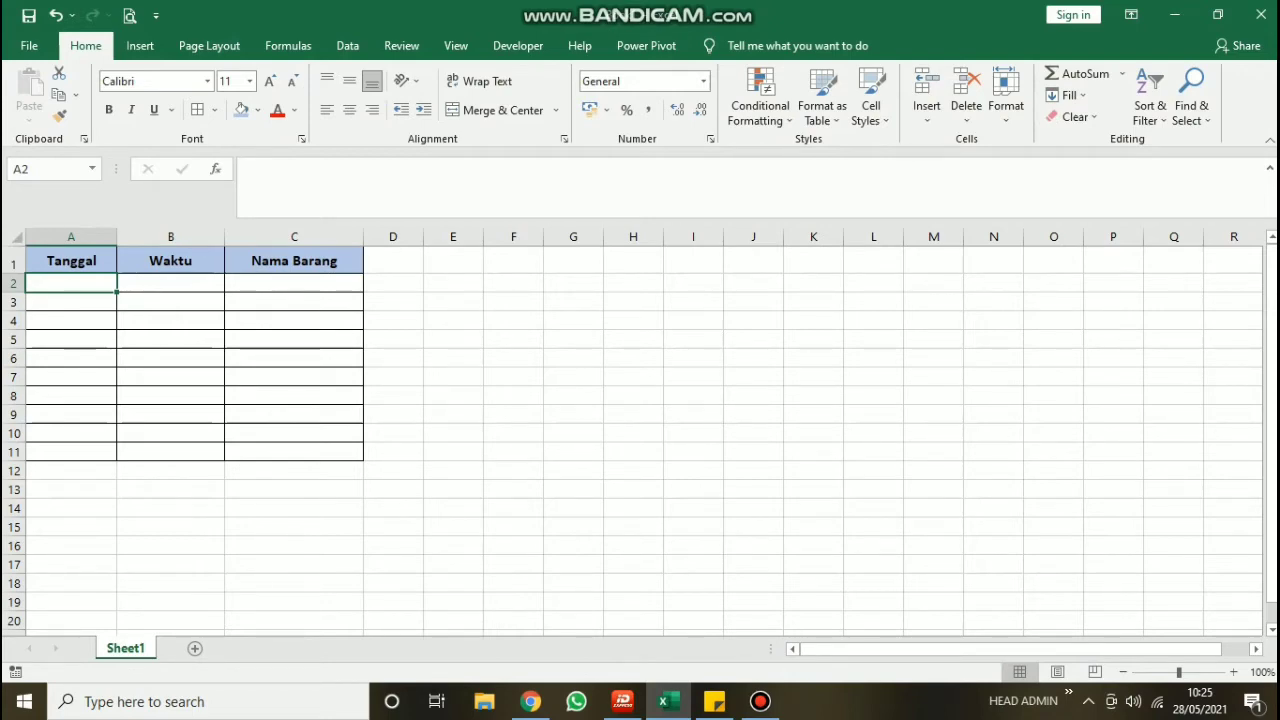
click(294, 283)
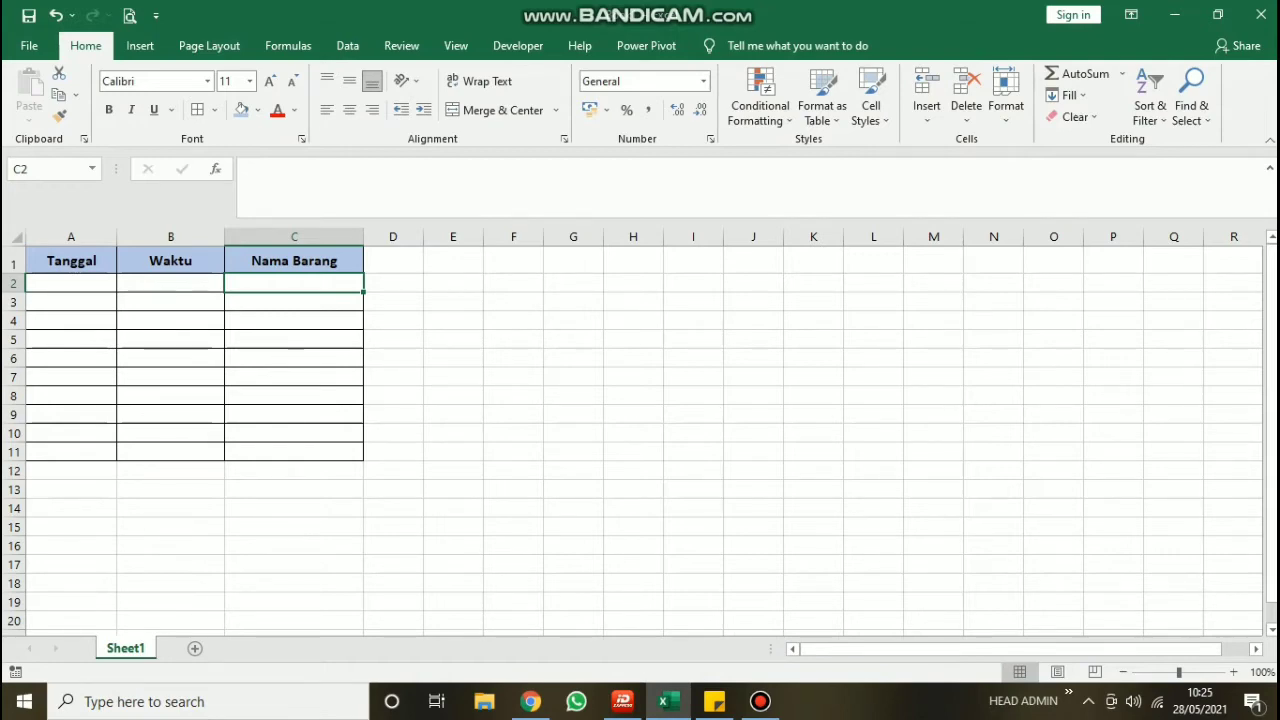
Step: Point through the row-2 column cells again, ending with A2 selected for the date formula
click(170, 283)
click(71, 283)
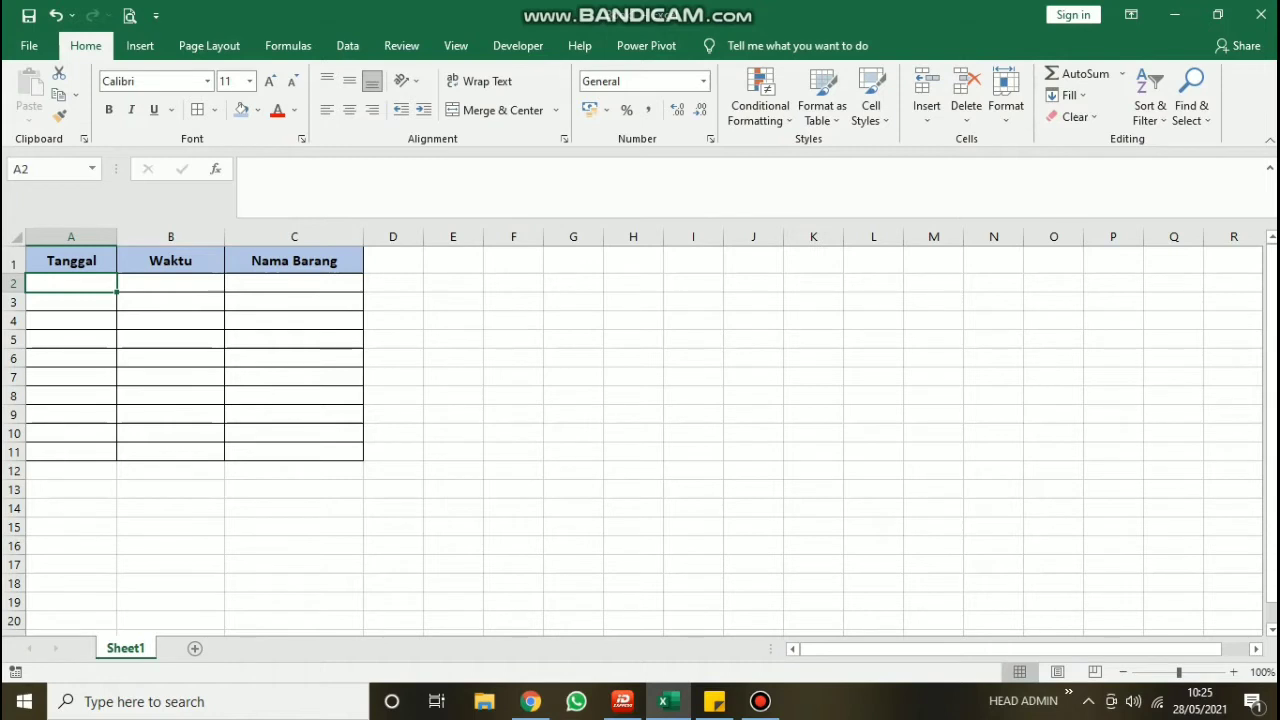
click(294, 282)
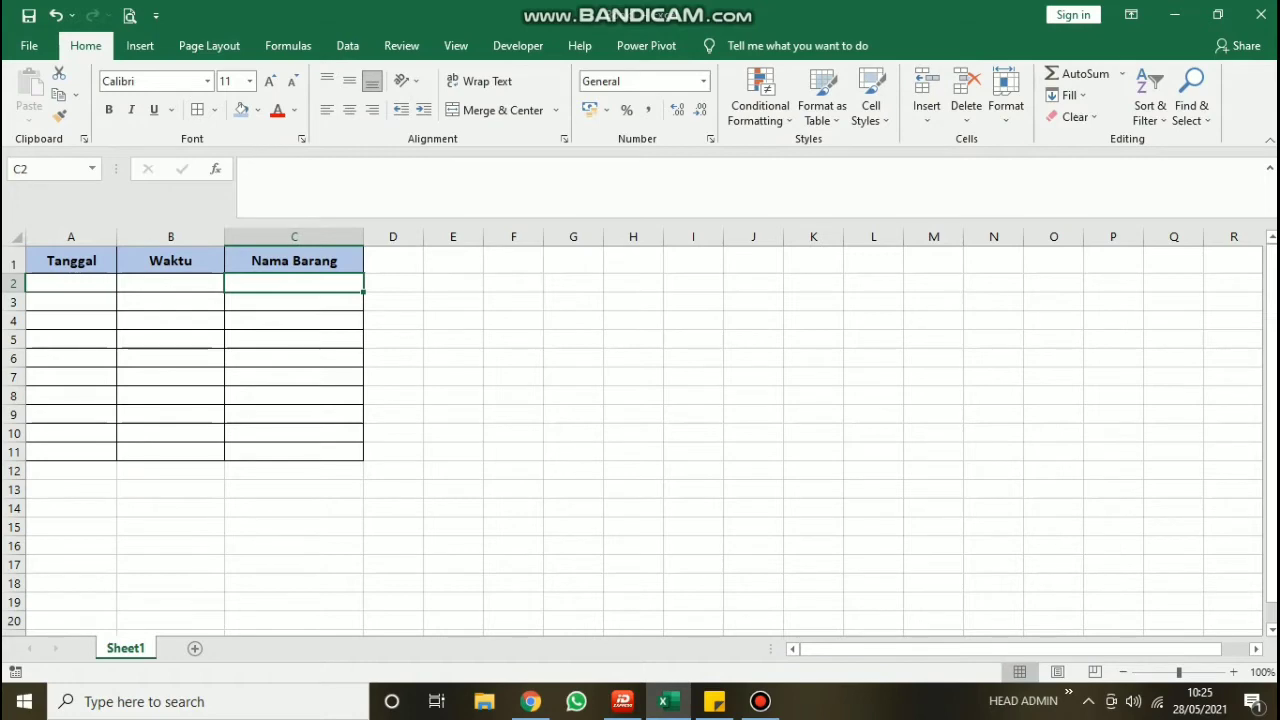
click(170, 283)
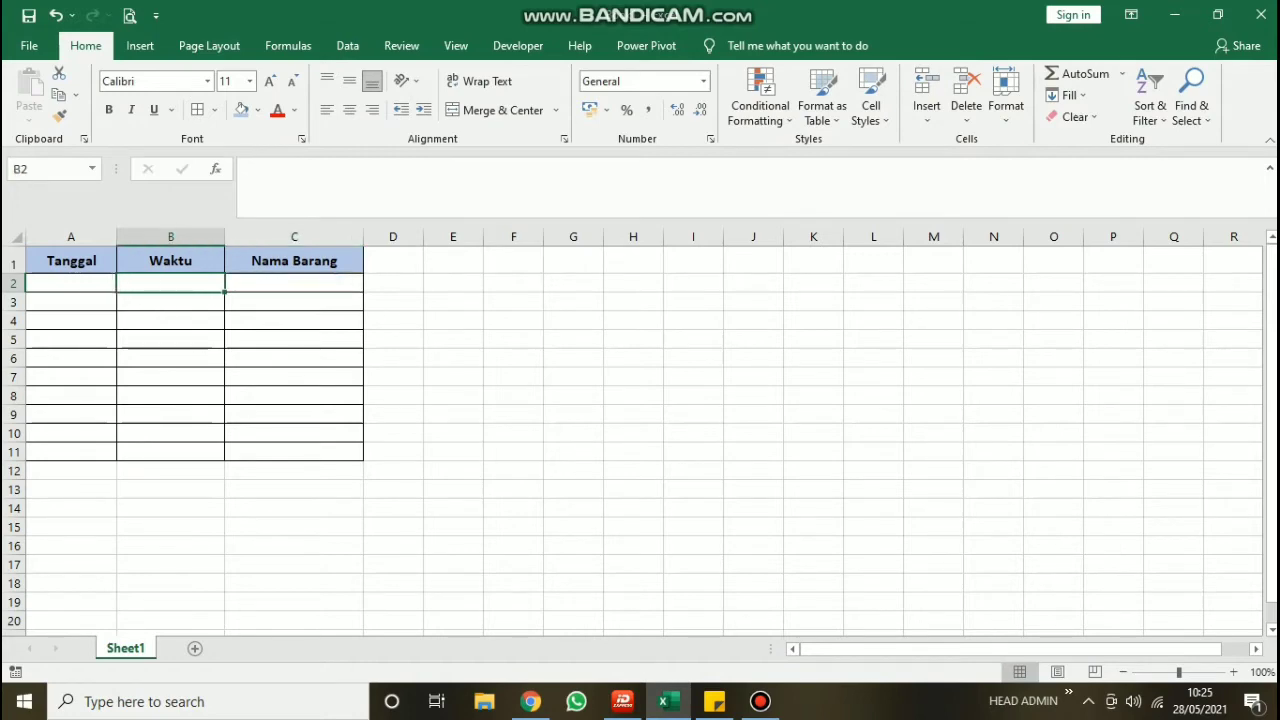
click(71, 283)
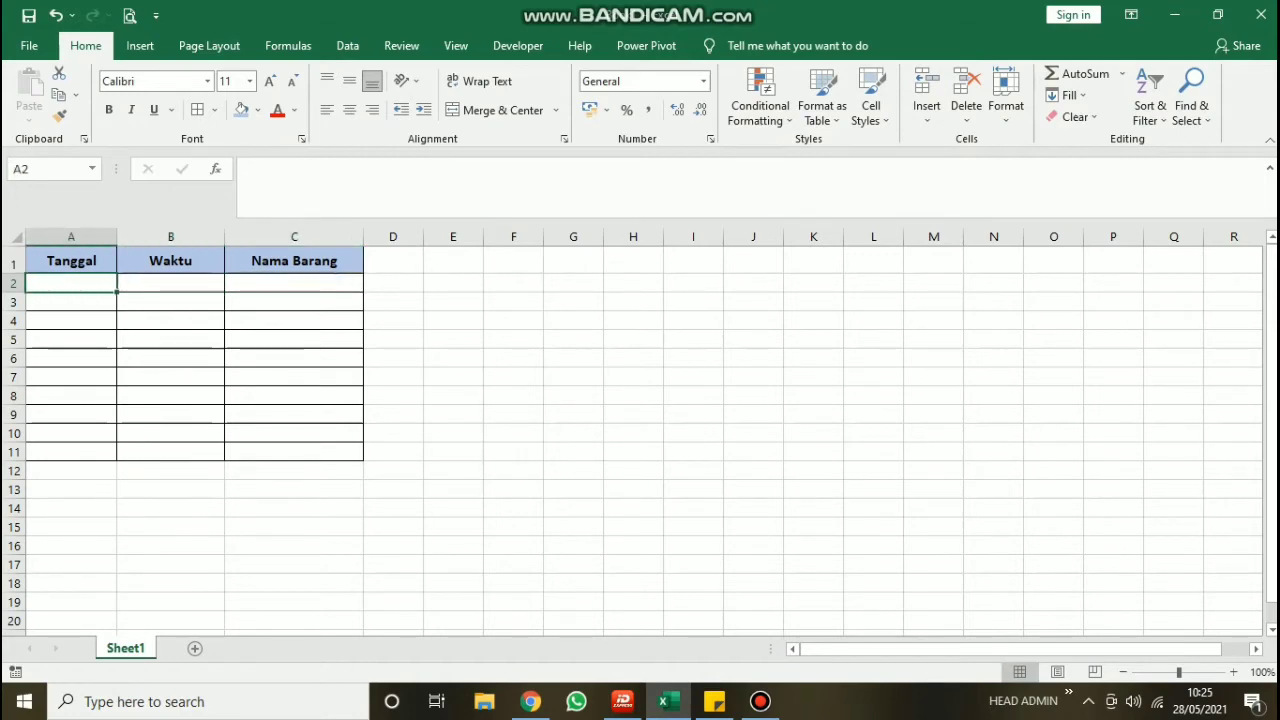
click(170, 283)
click(71, 283)
click(170, 283)
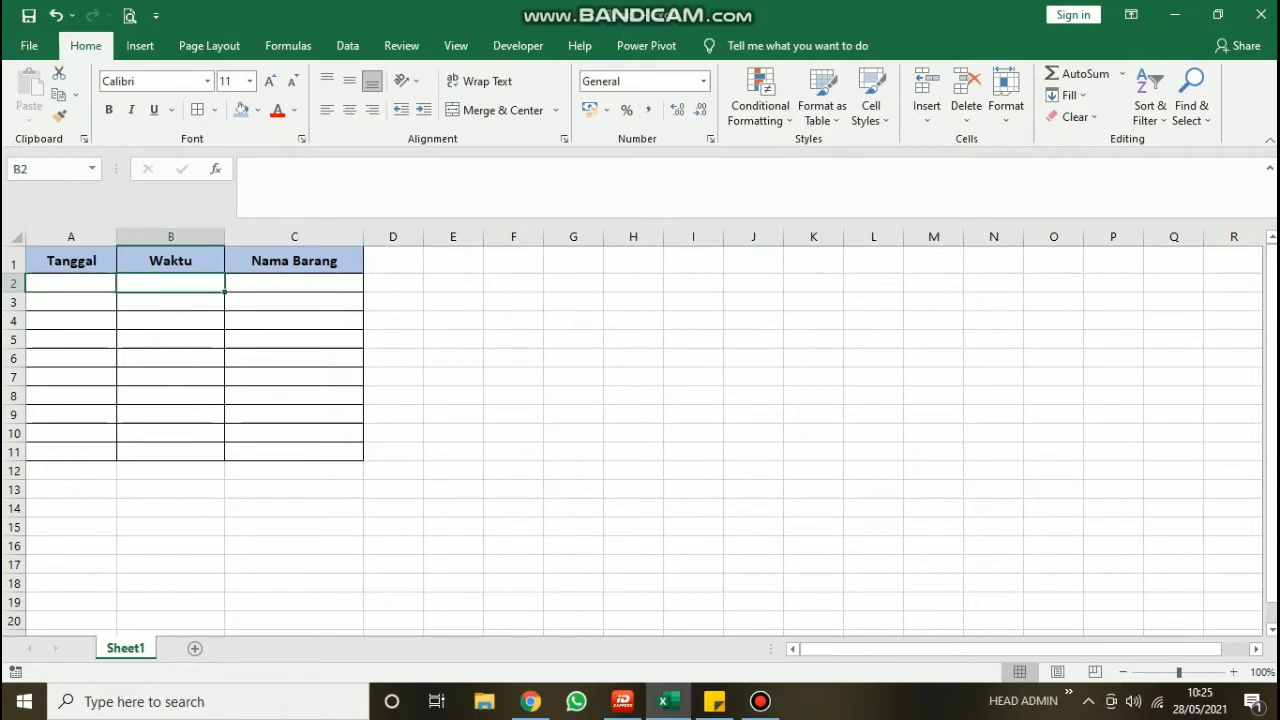
click(71, 283)
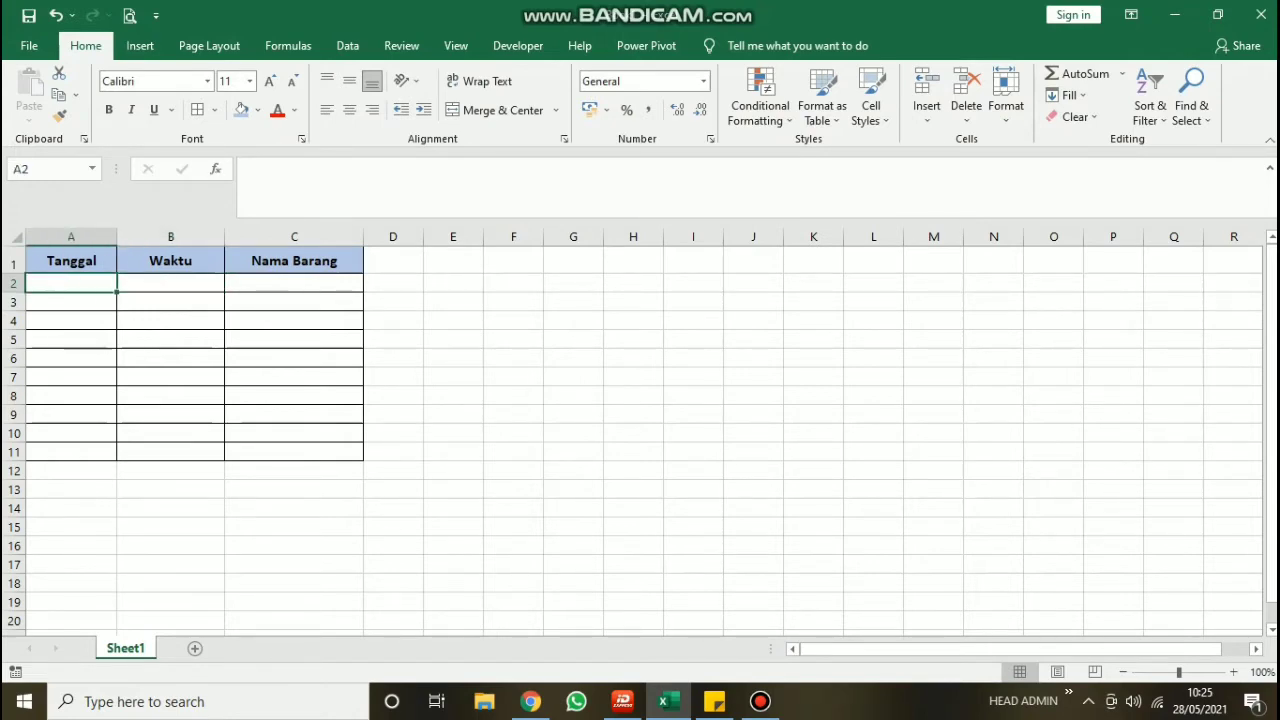
Step: Enter =IF(C2="";"";IF(A2="";NOW();A2)) in A2 and accept Excel's suggested correction
text(=)
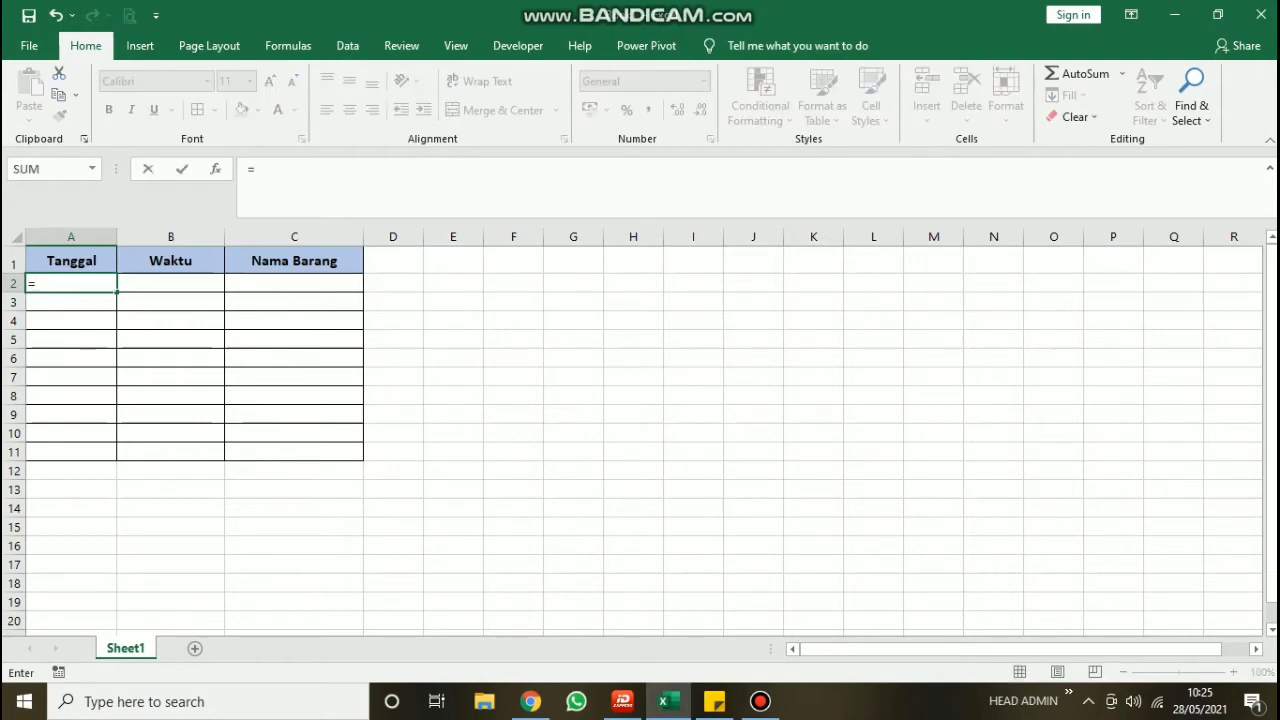
text(IF)
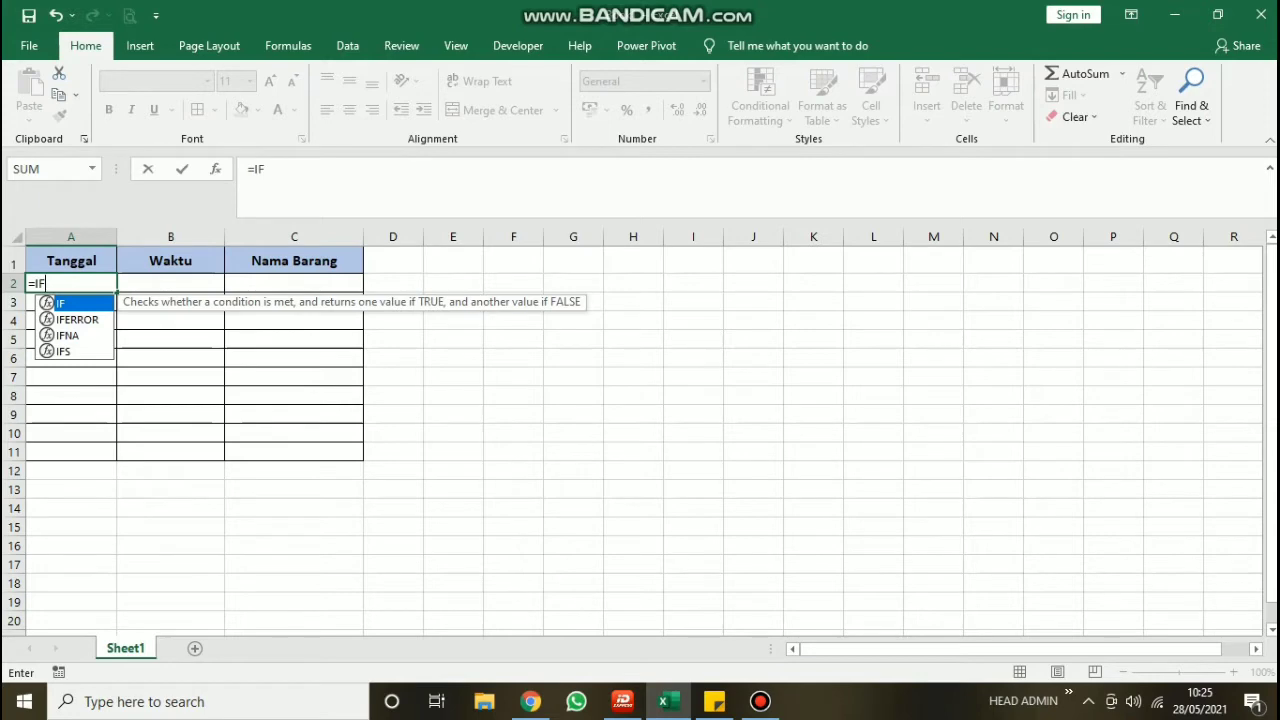
text(()
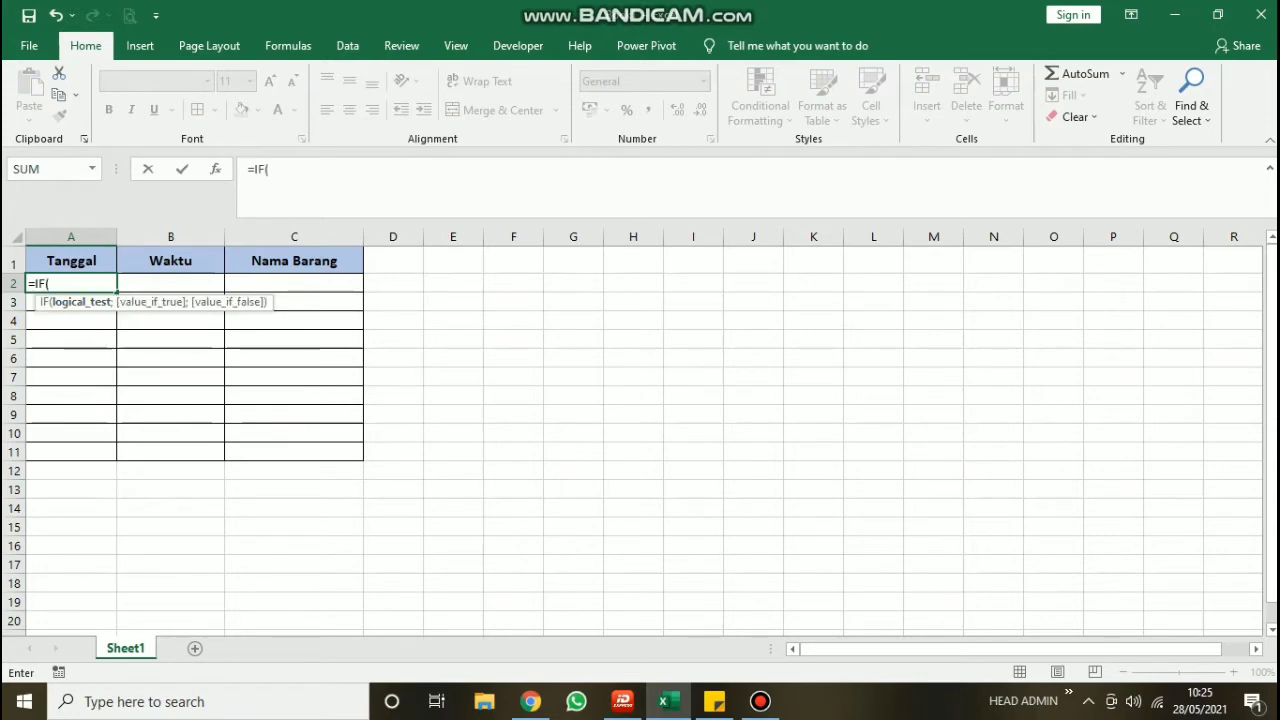
click(294, 283)
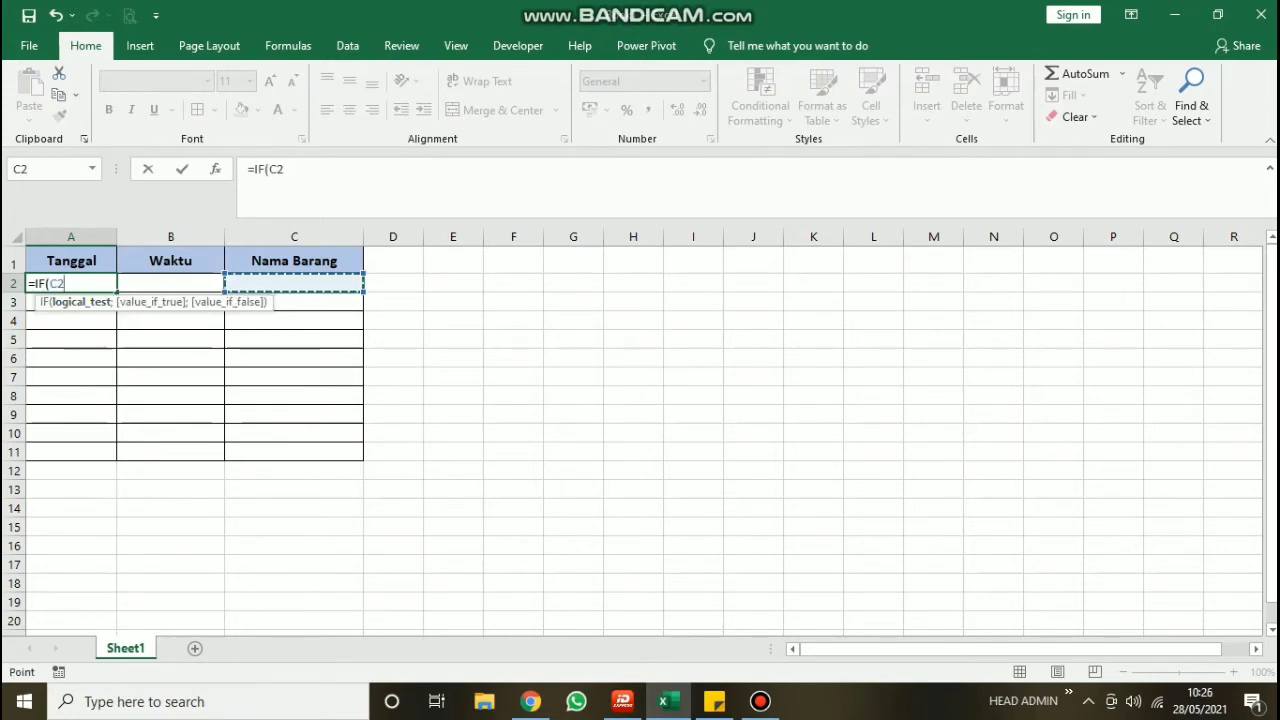
text(=)
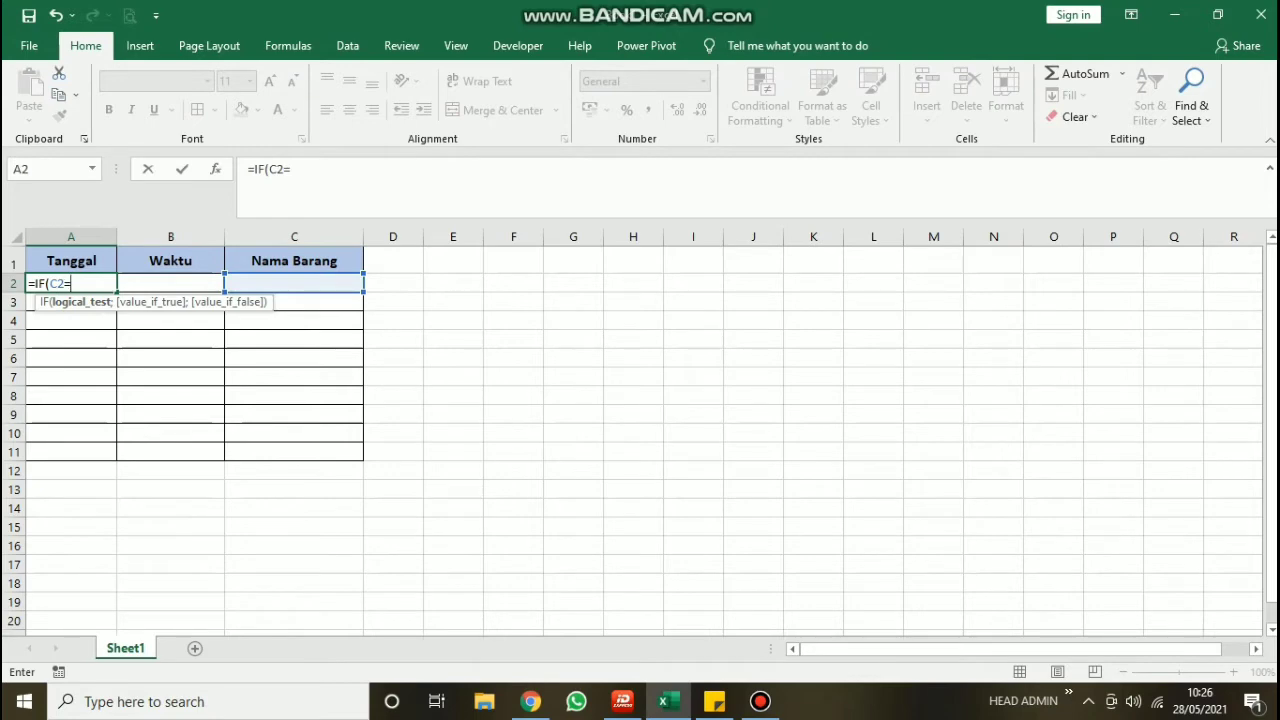
text("";)
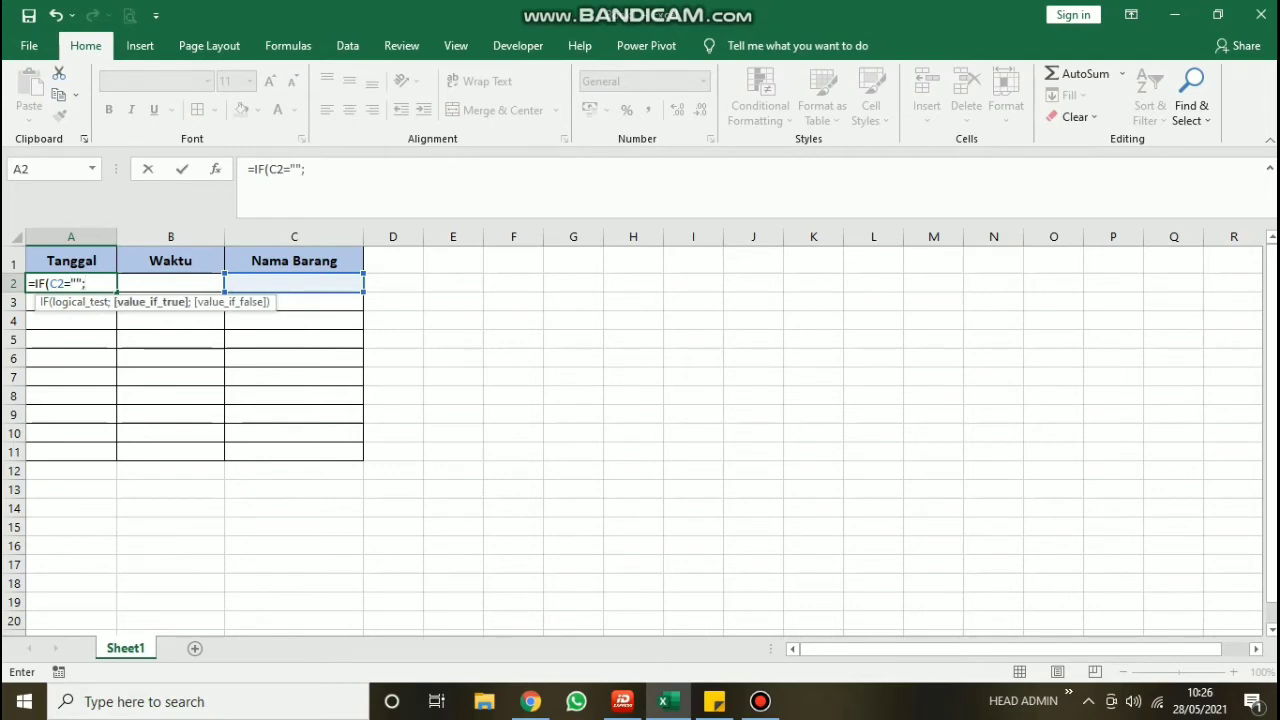
text("")
text(;IF)
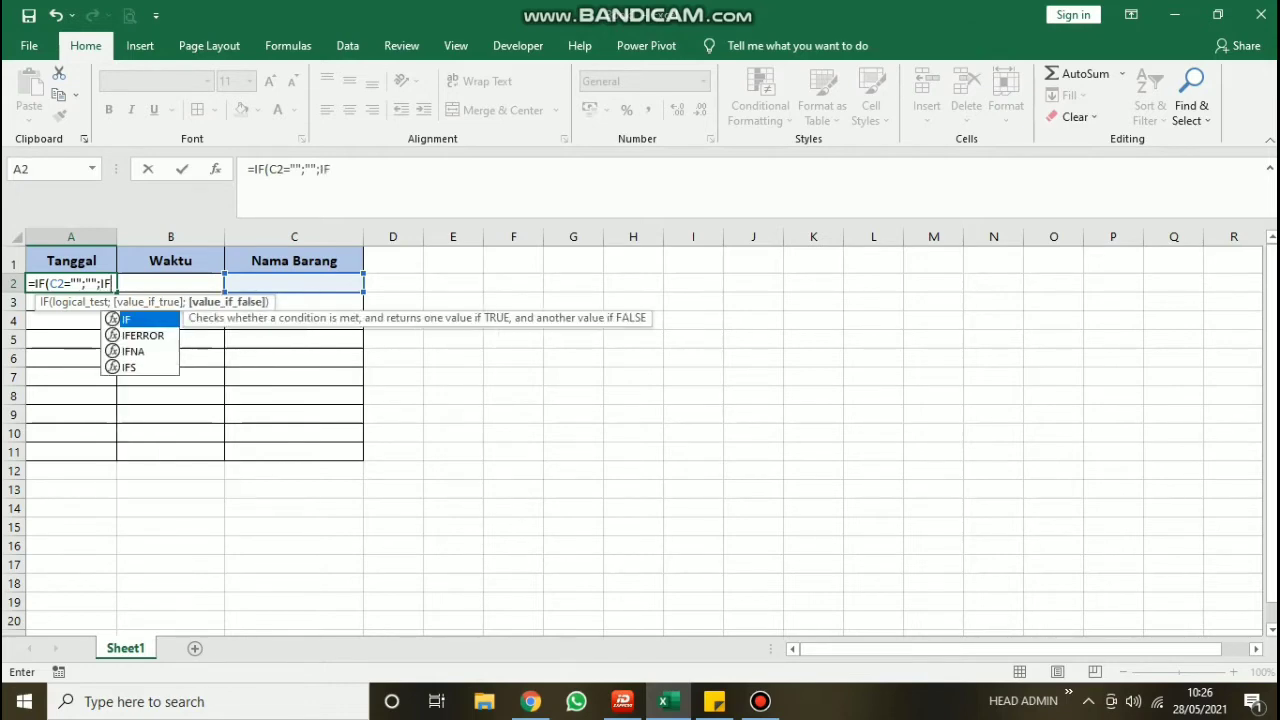
text(()
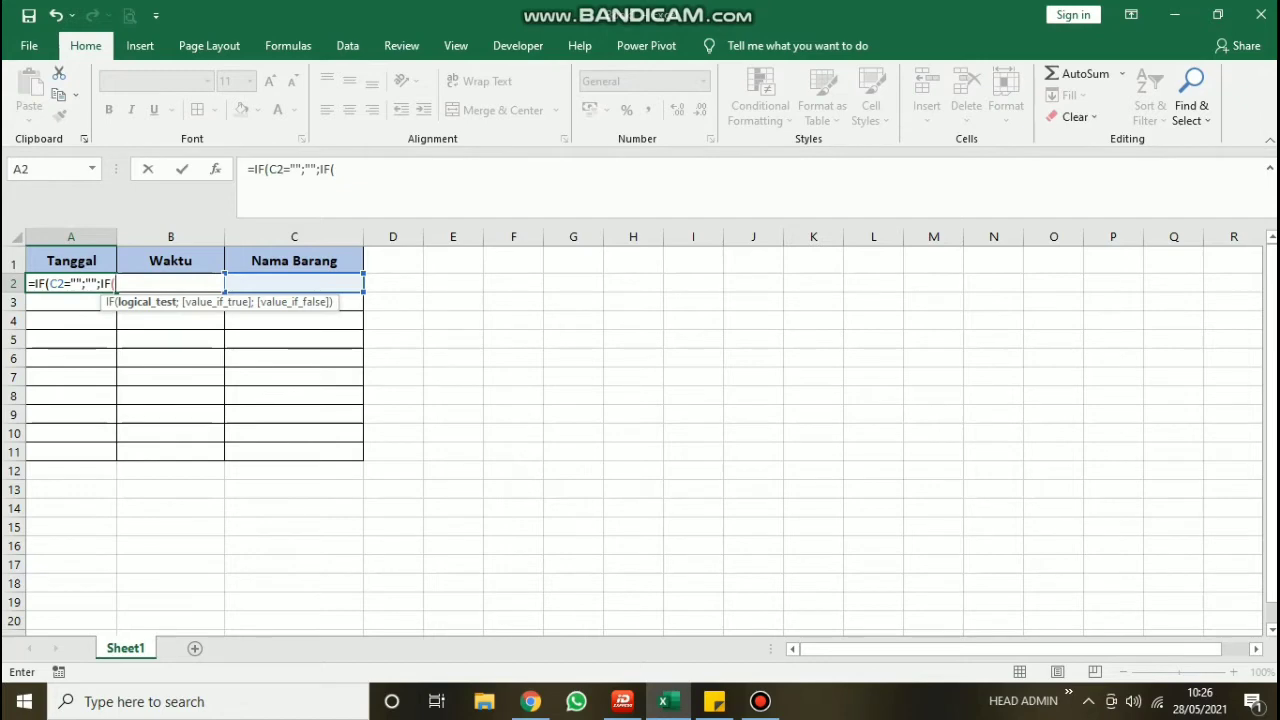
text(A)
text(2)
text(=)
text("";)
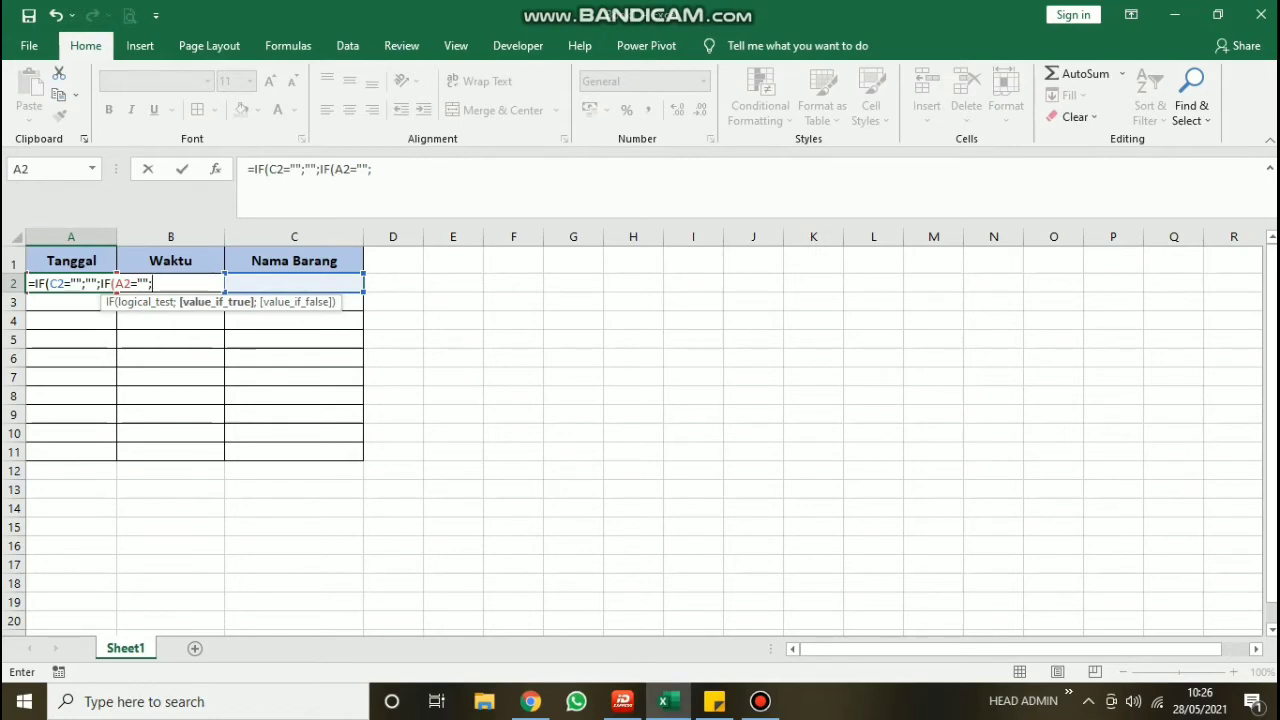
text(N)
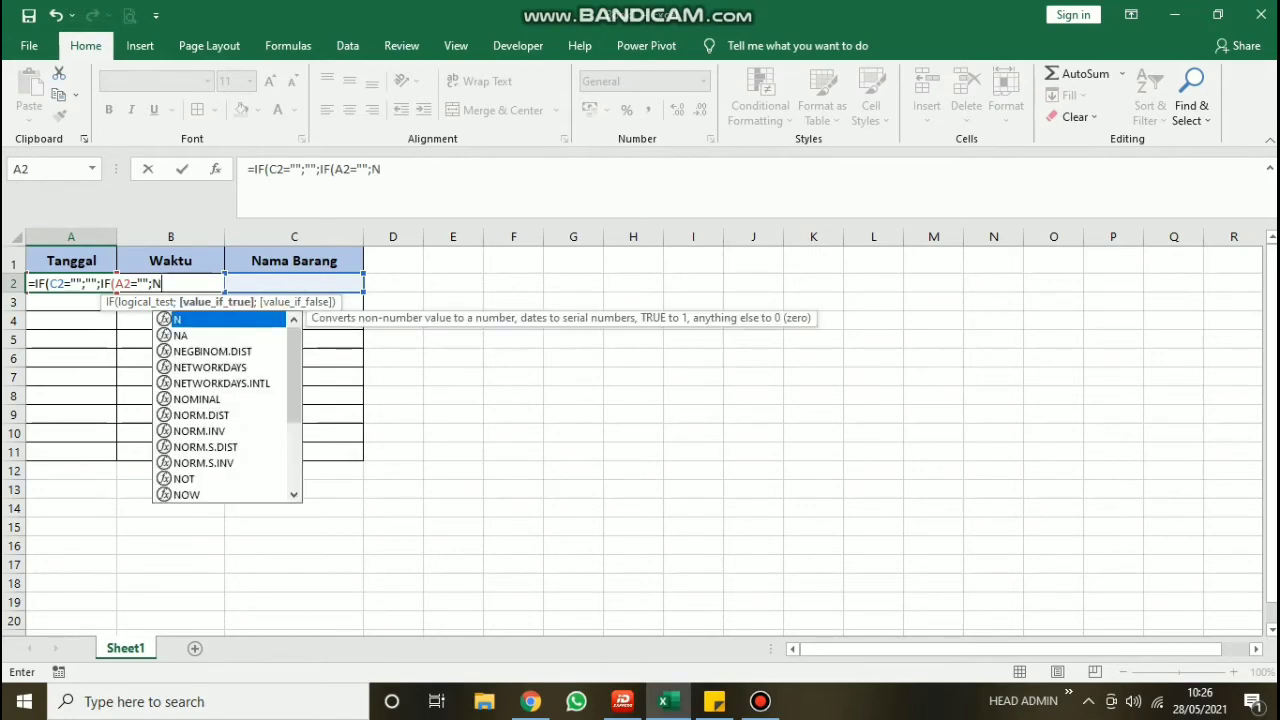
text(OW()
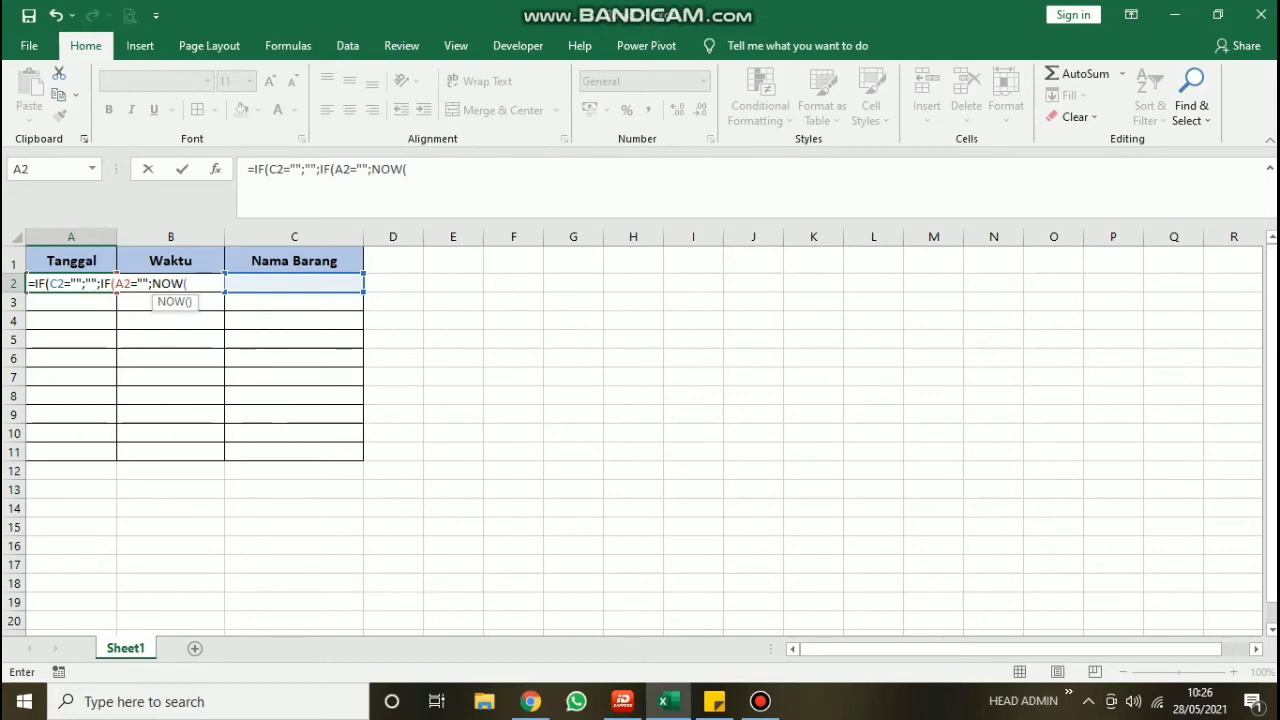
text())
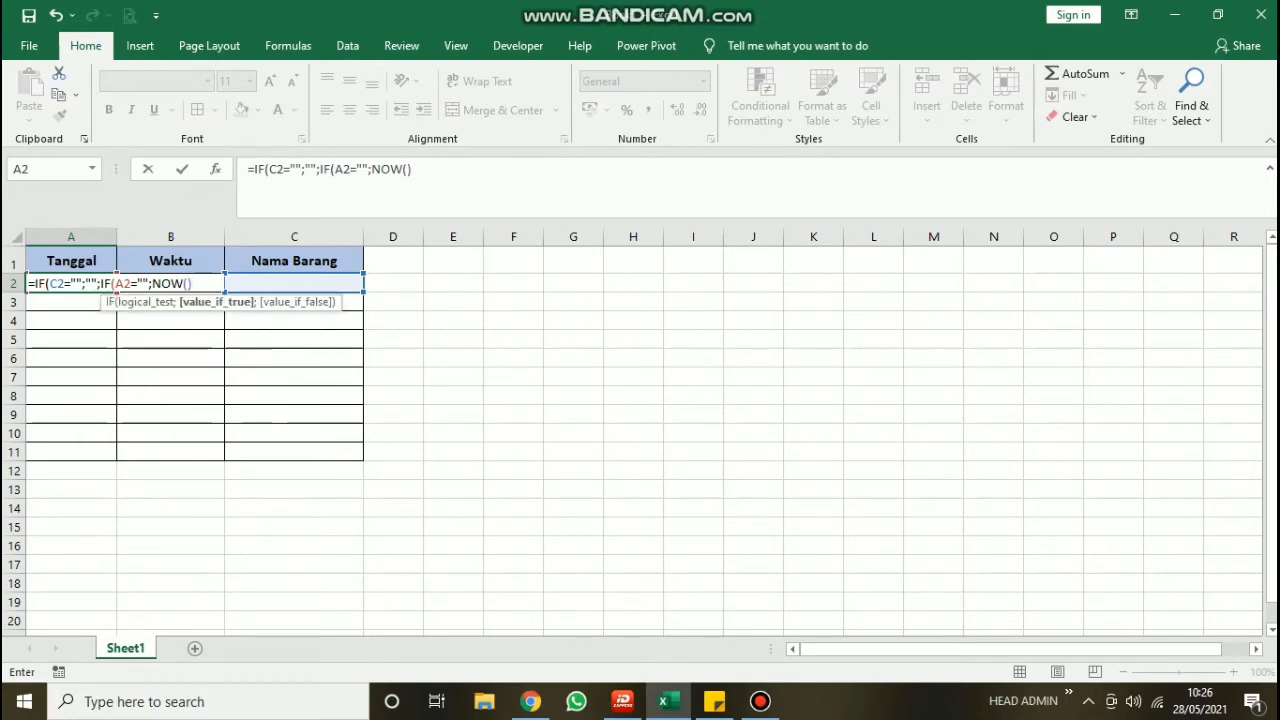
text(;A)
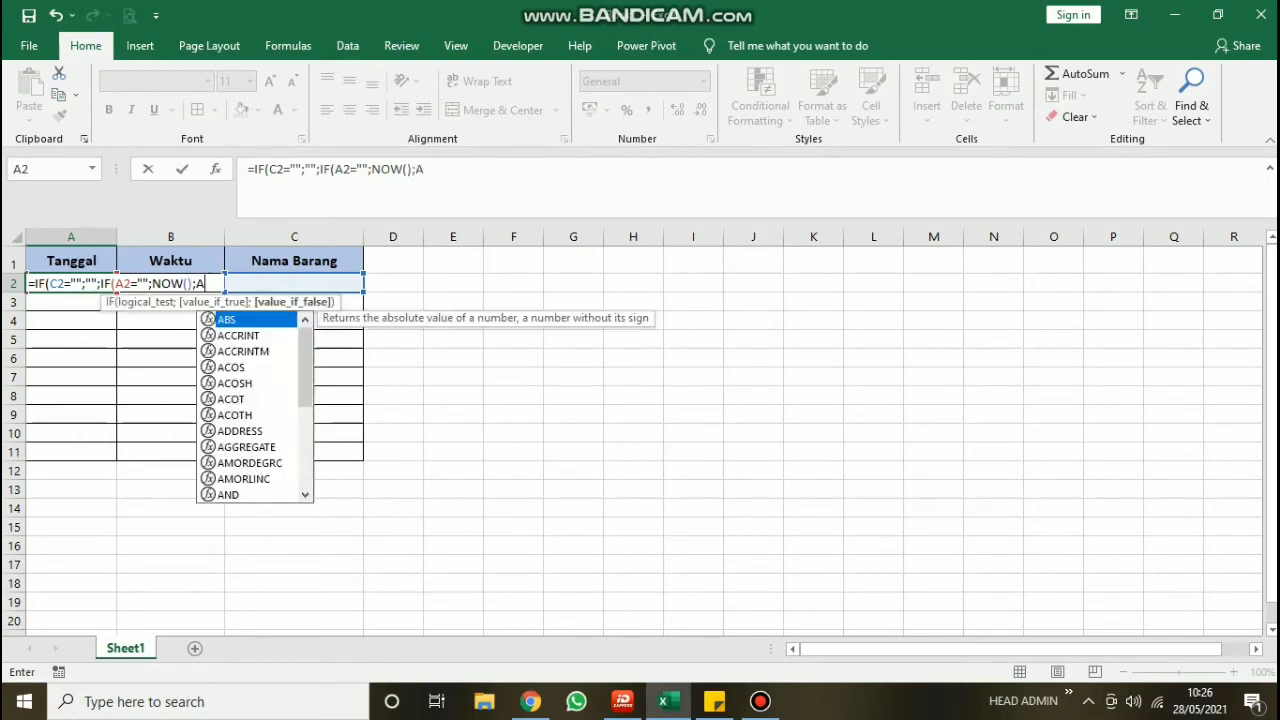
text(2)
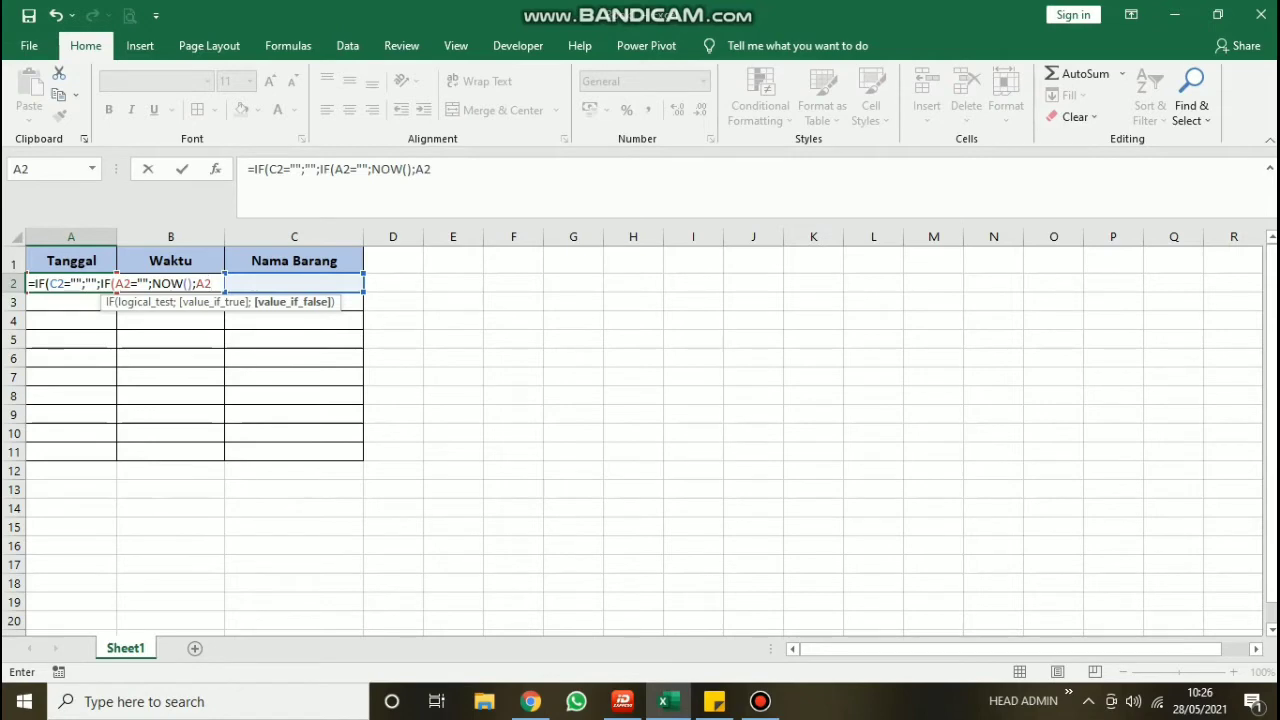
key(Return)
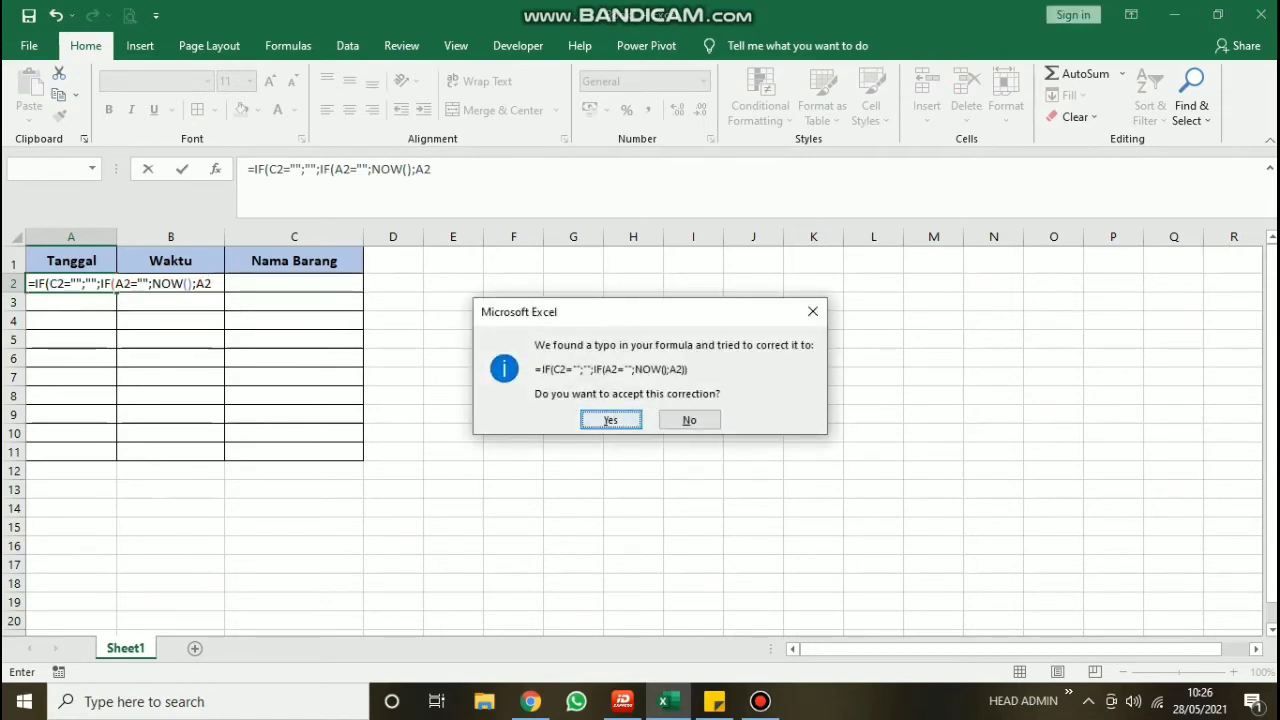
key(Return)
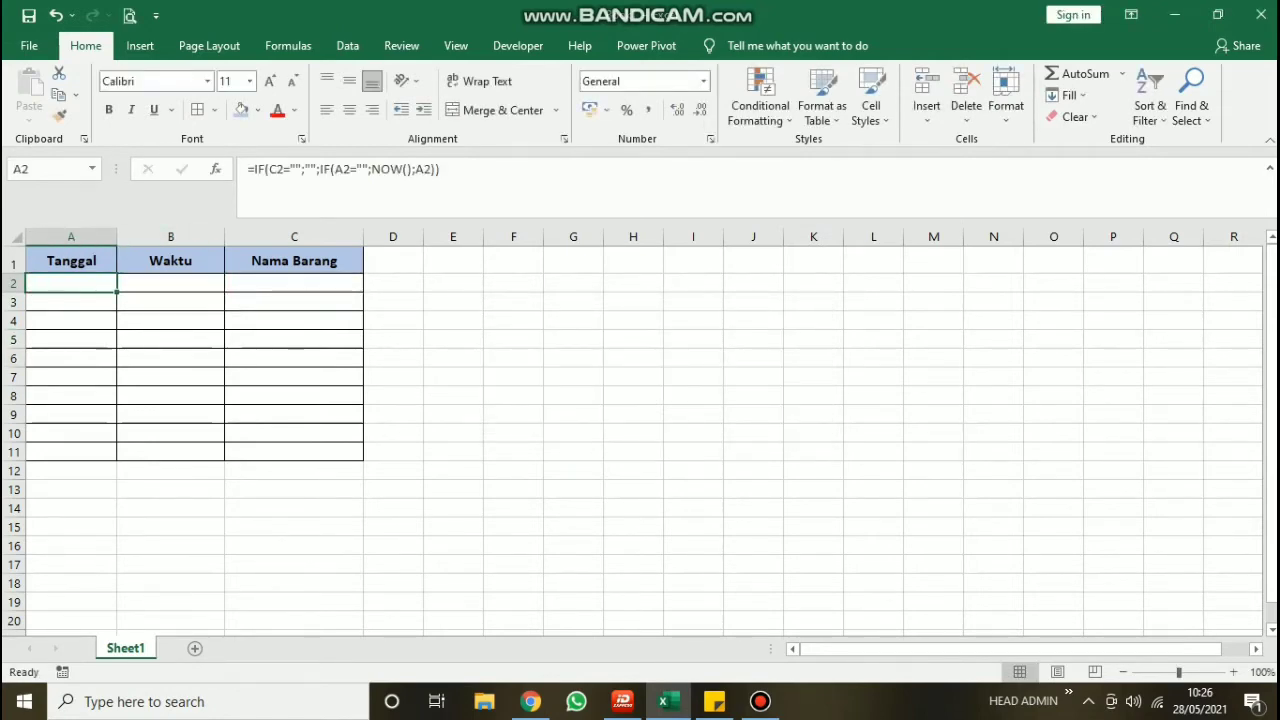
drag(117, 291, 117, 452)
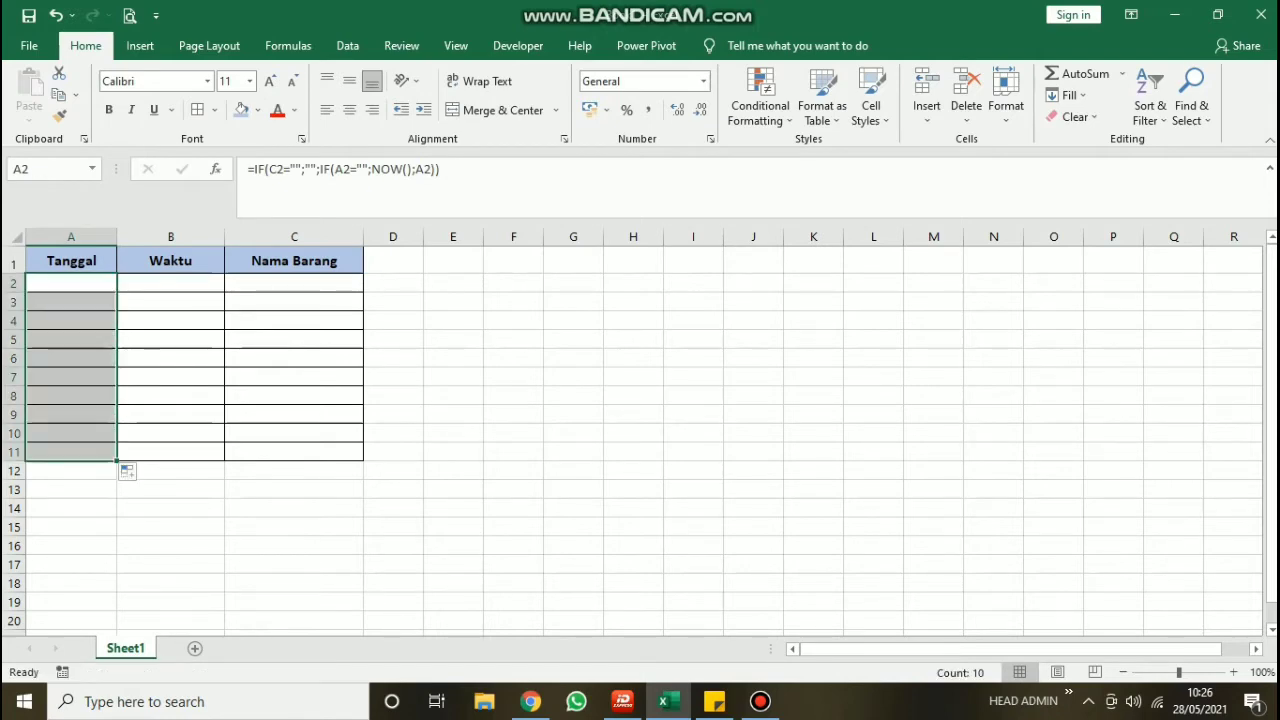
click(294, 283)
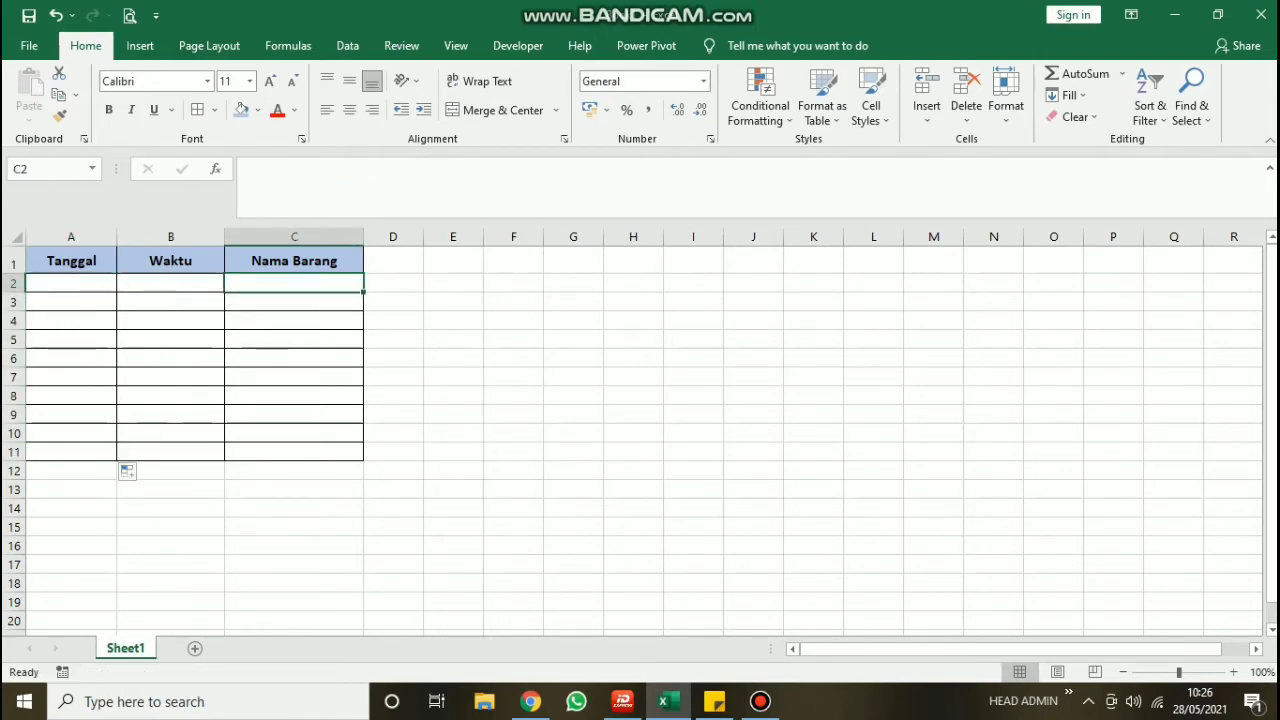
text(K)
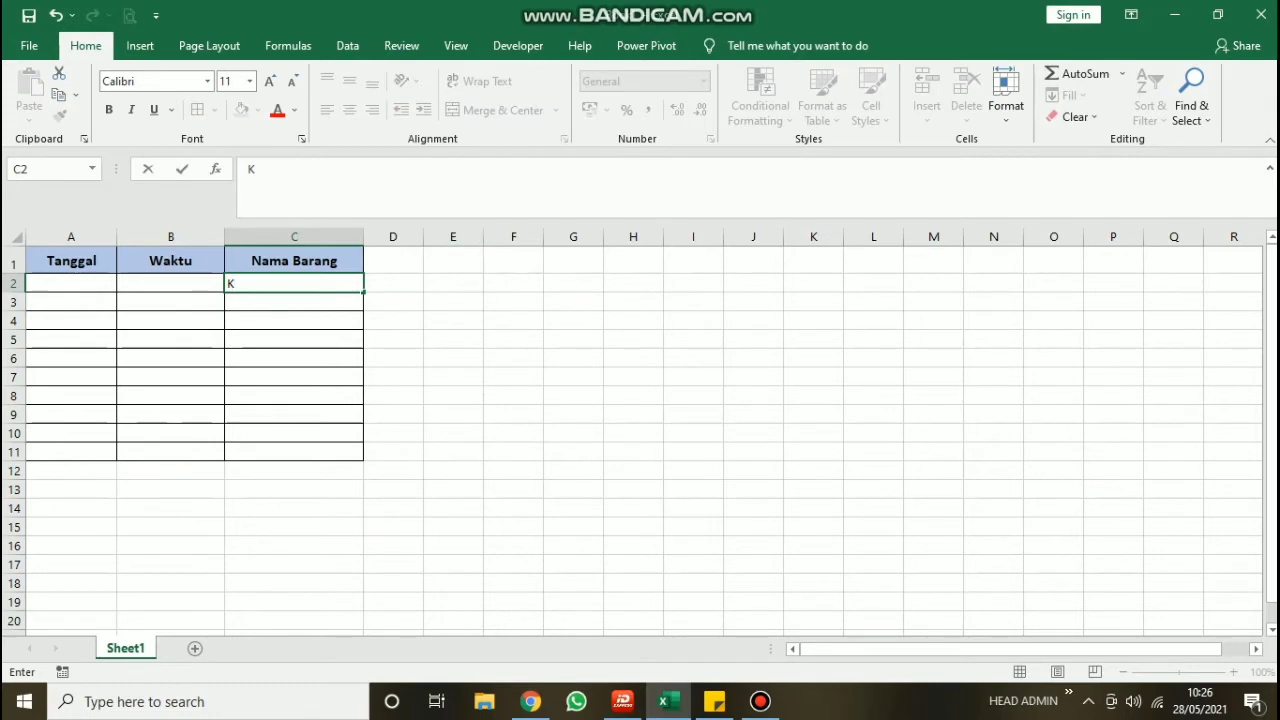
key(Return)
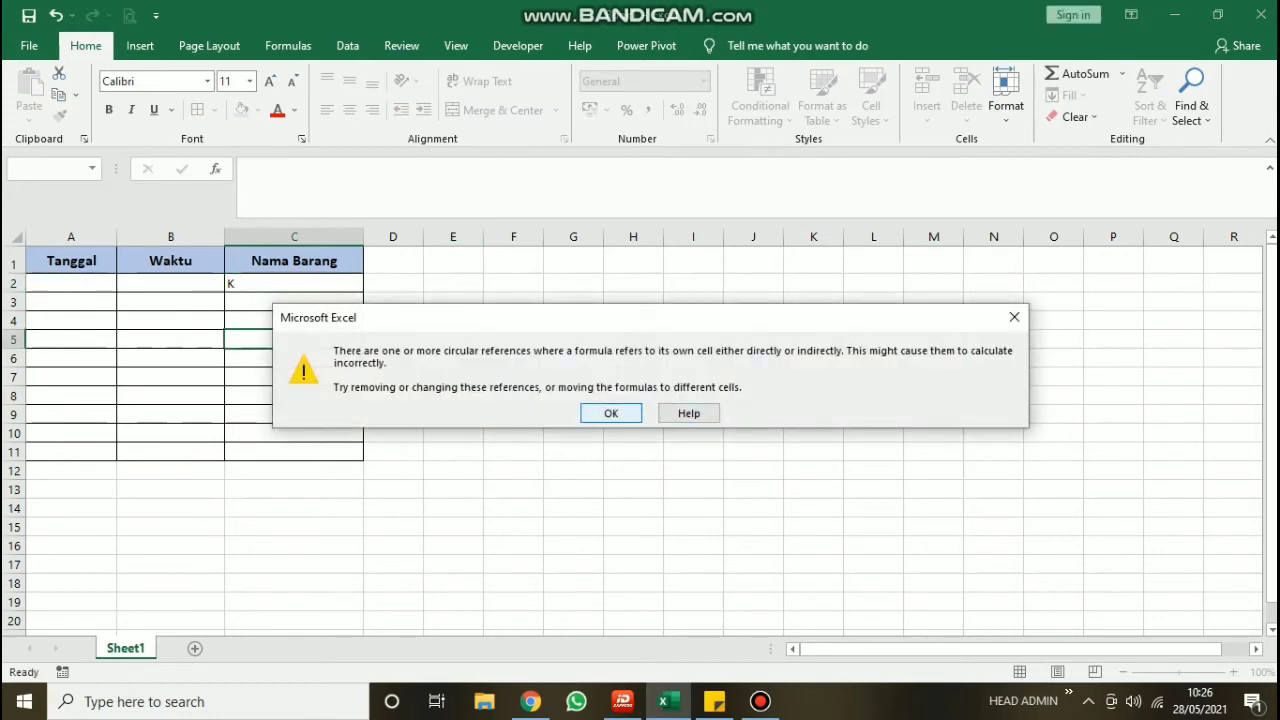
key(Return)
key(Up)
key(Up)
key(Up)
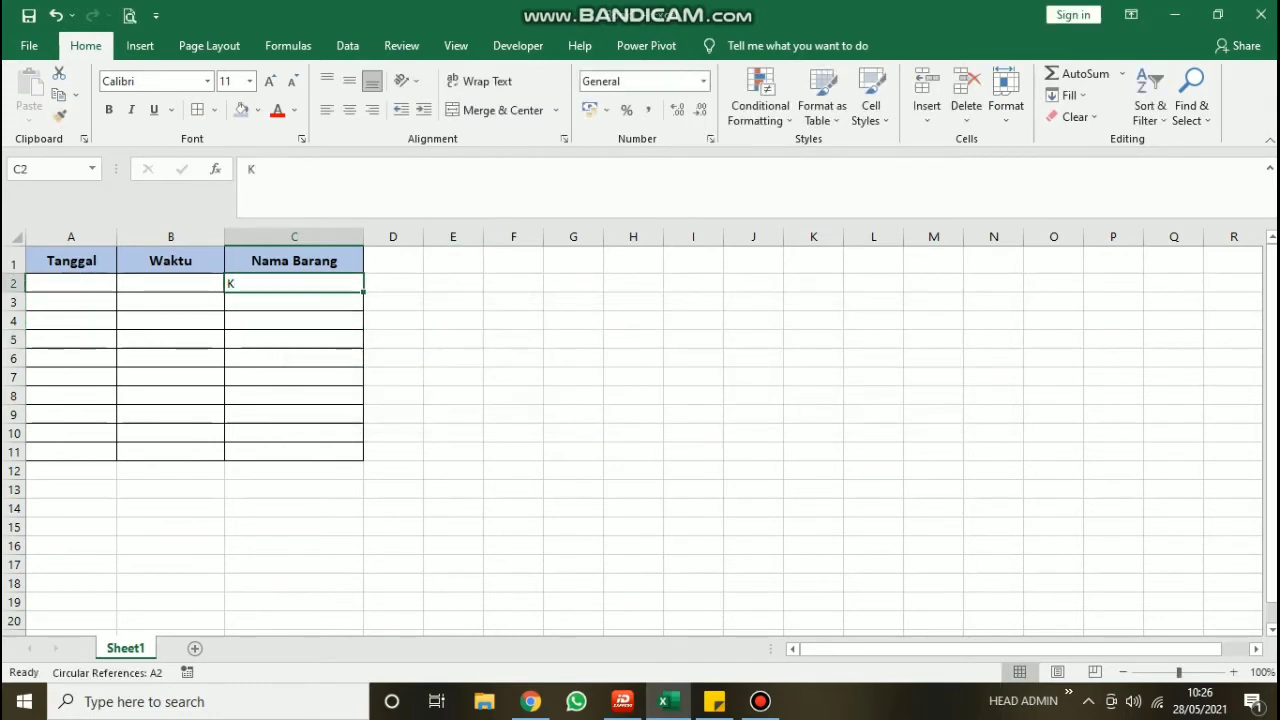
key(Delete)
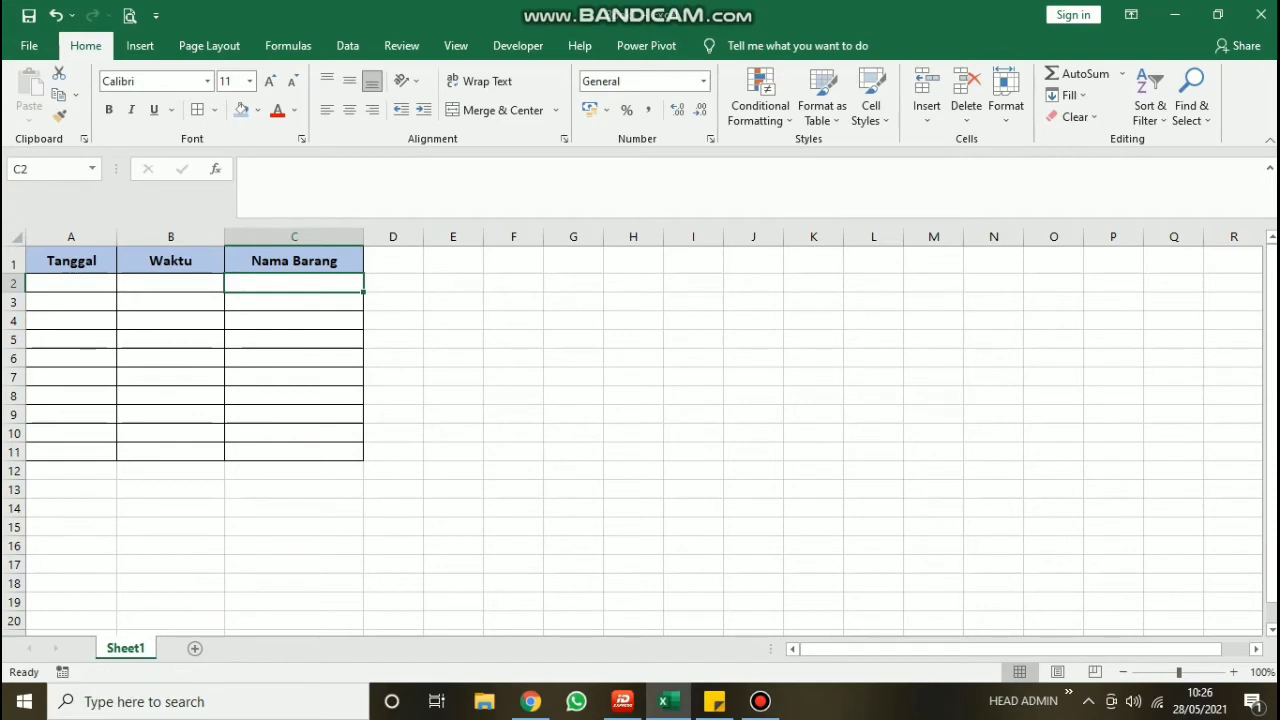
click(105, 283)
Step: In Excel Options > Formulas, enable iterative calculation with Maximum Iterations set to 1
click(29, 45)
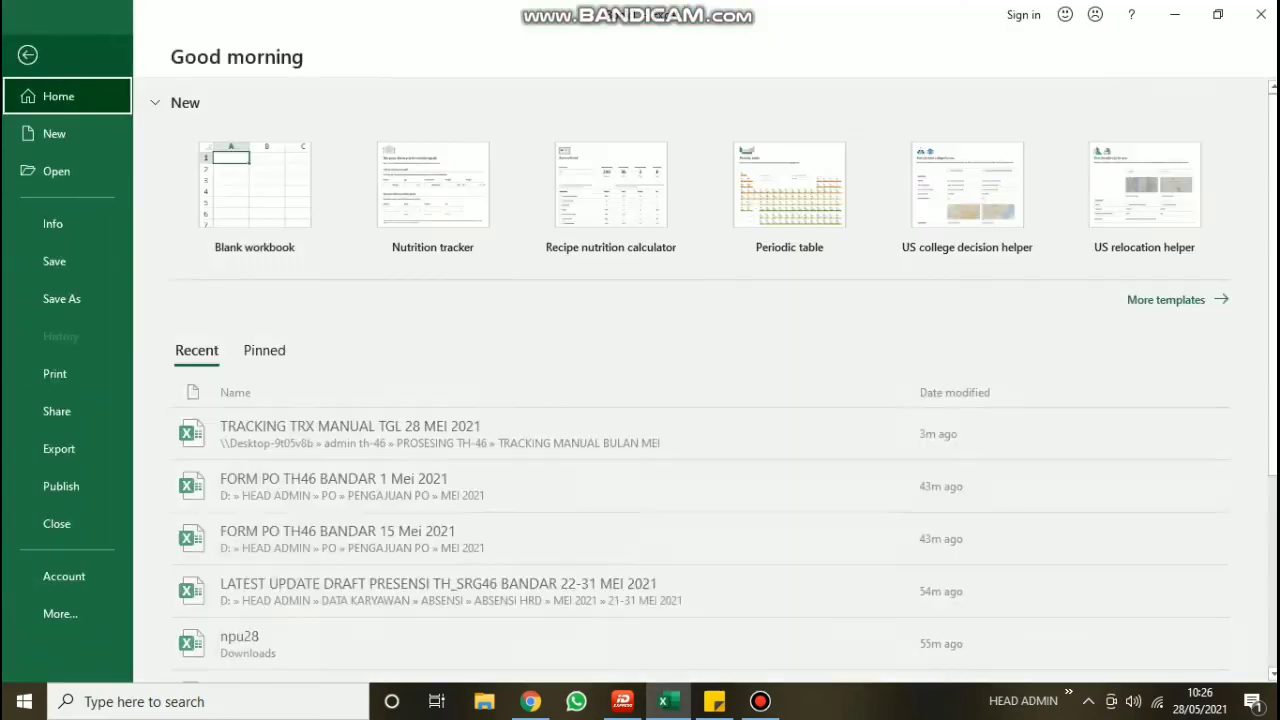
click(60, 613)
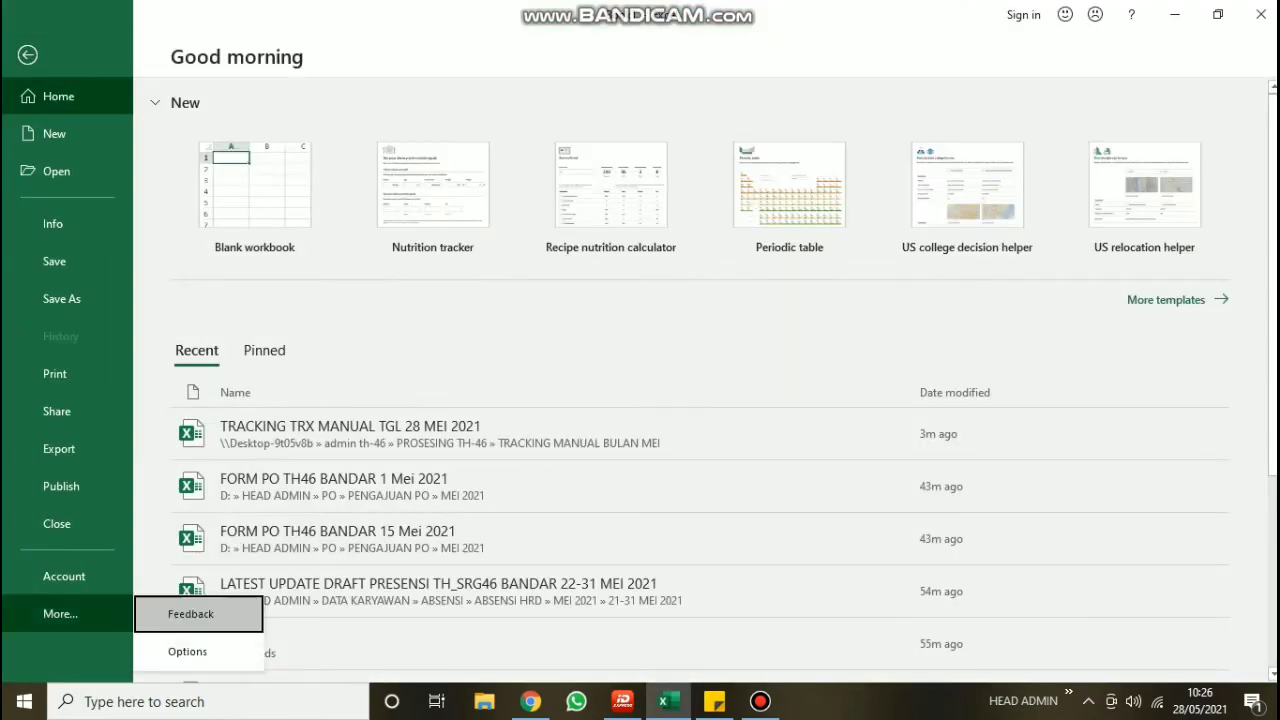
click(187, 651)
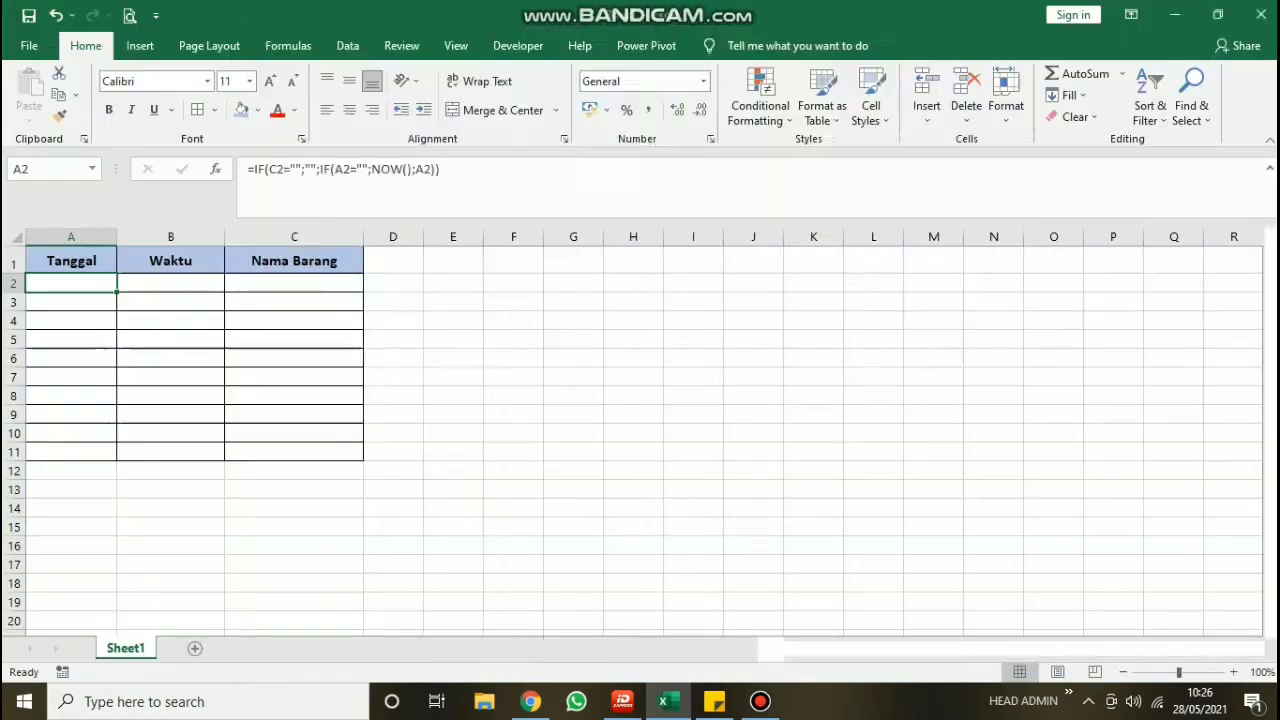
click(295, 95)
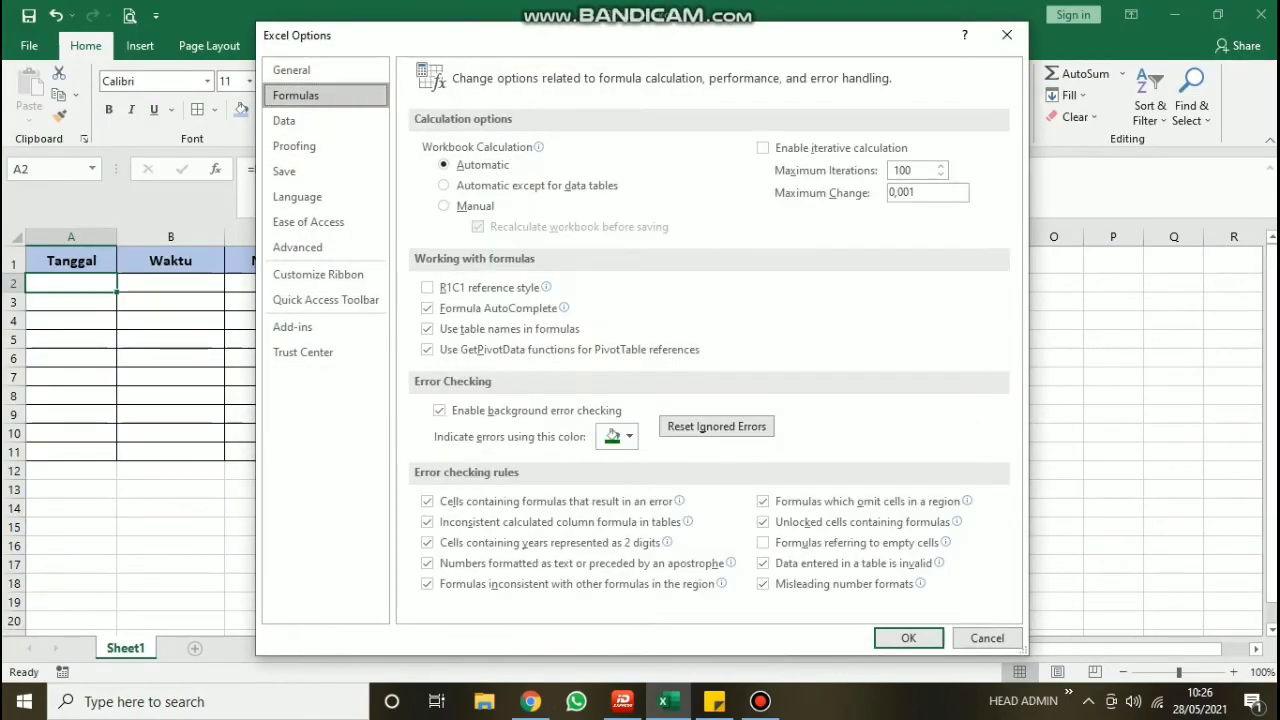
double_click(903, 170)
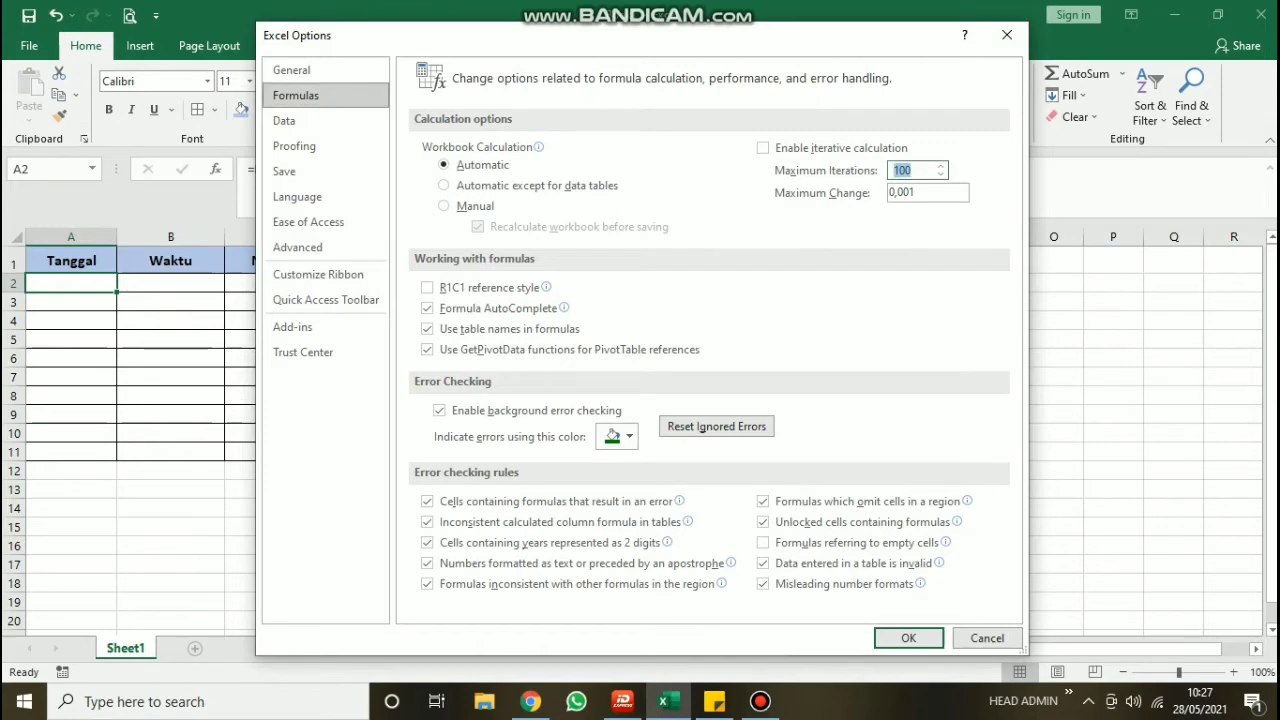
text(1)
key(alt+i)
key(Return)
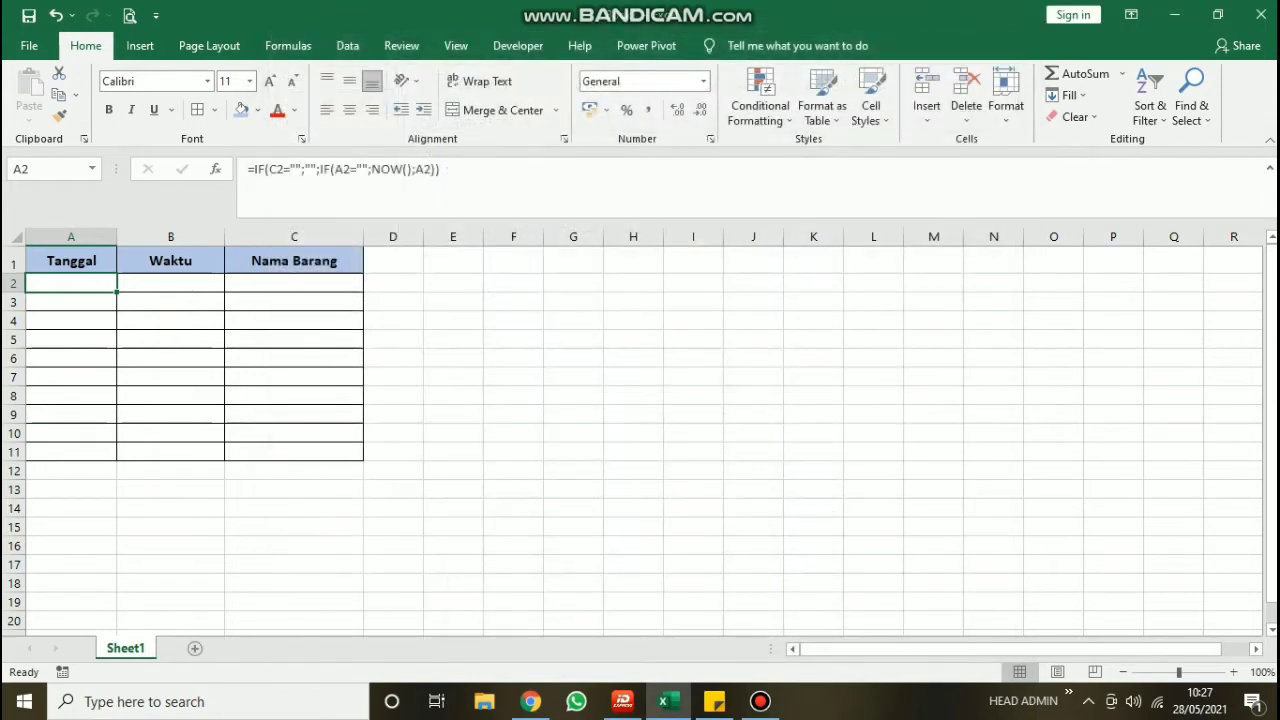
click(294, 283)
Step: Apply the custom number format DD/MM/YYYY to the whole of column A
click(71, 237)
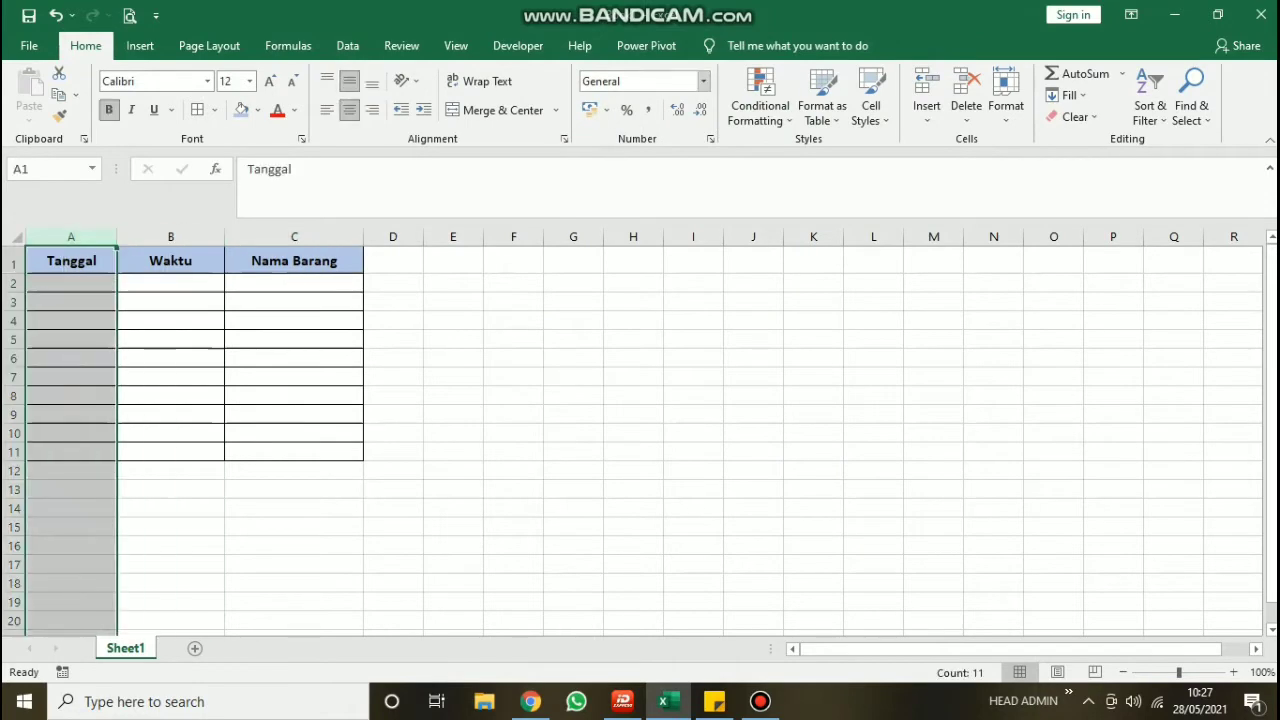
click(703, 81)
click(672, 519)
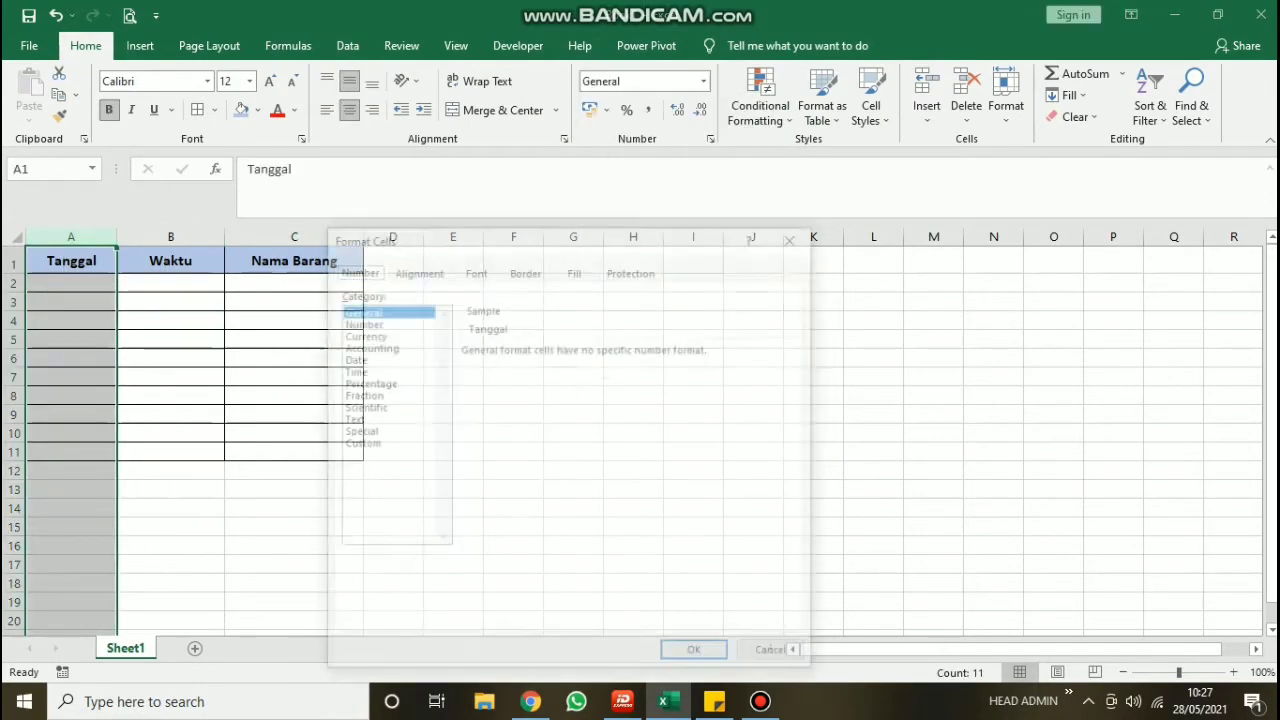
click(357, 443)
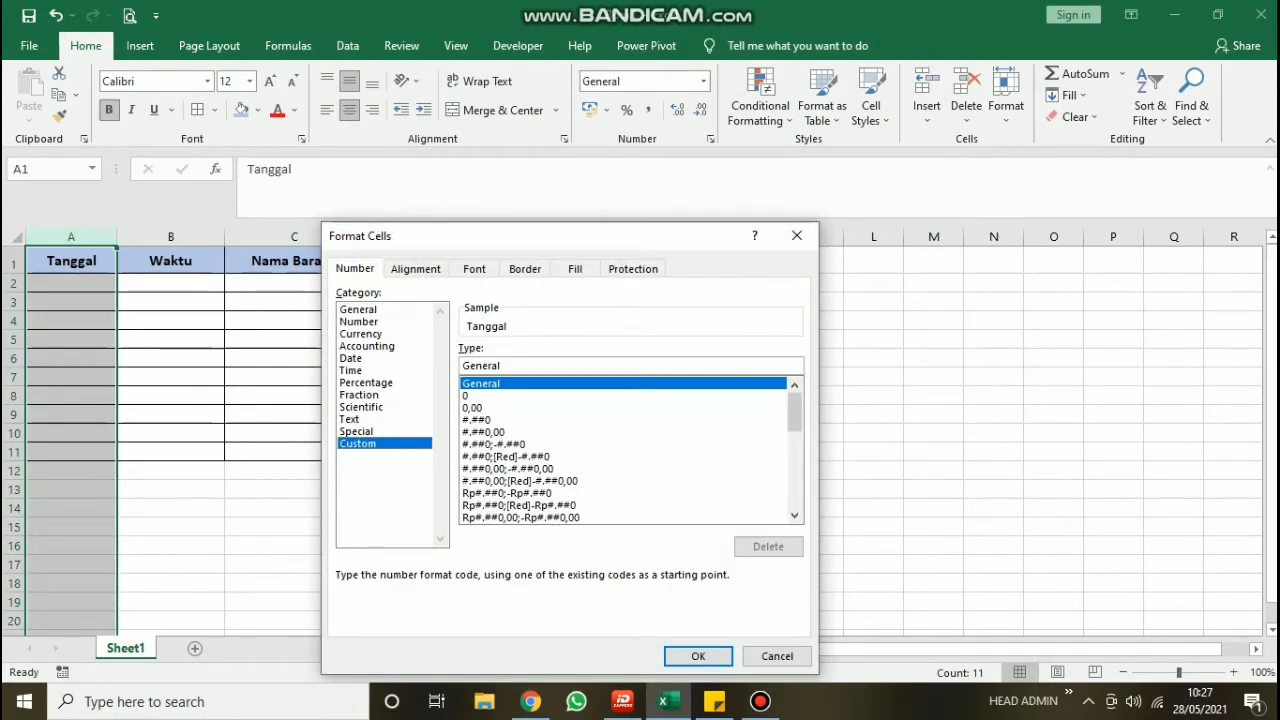
click(500, 365)
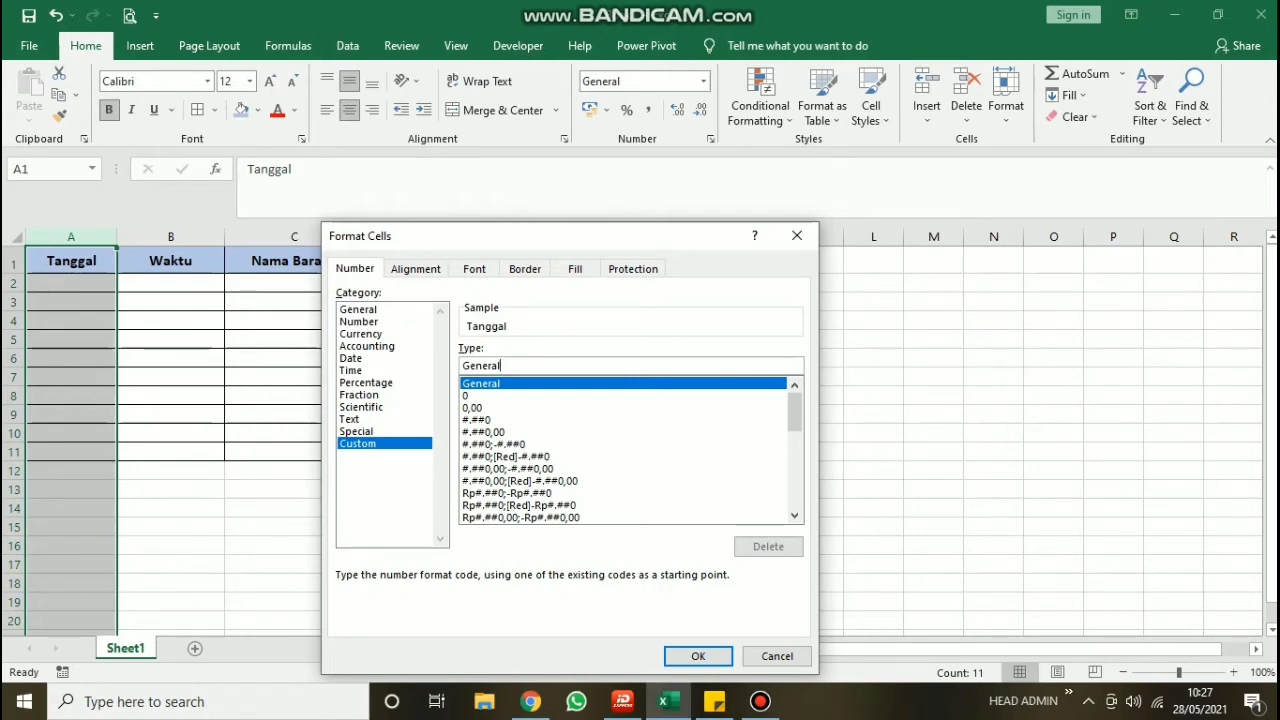
drag(501, 365, 462, 365)
text(DD/MM/)
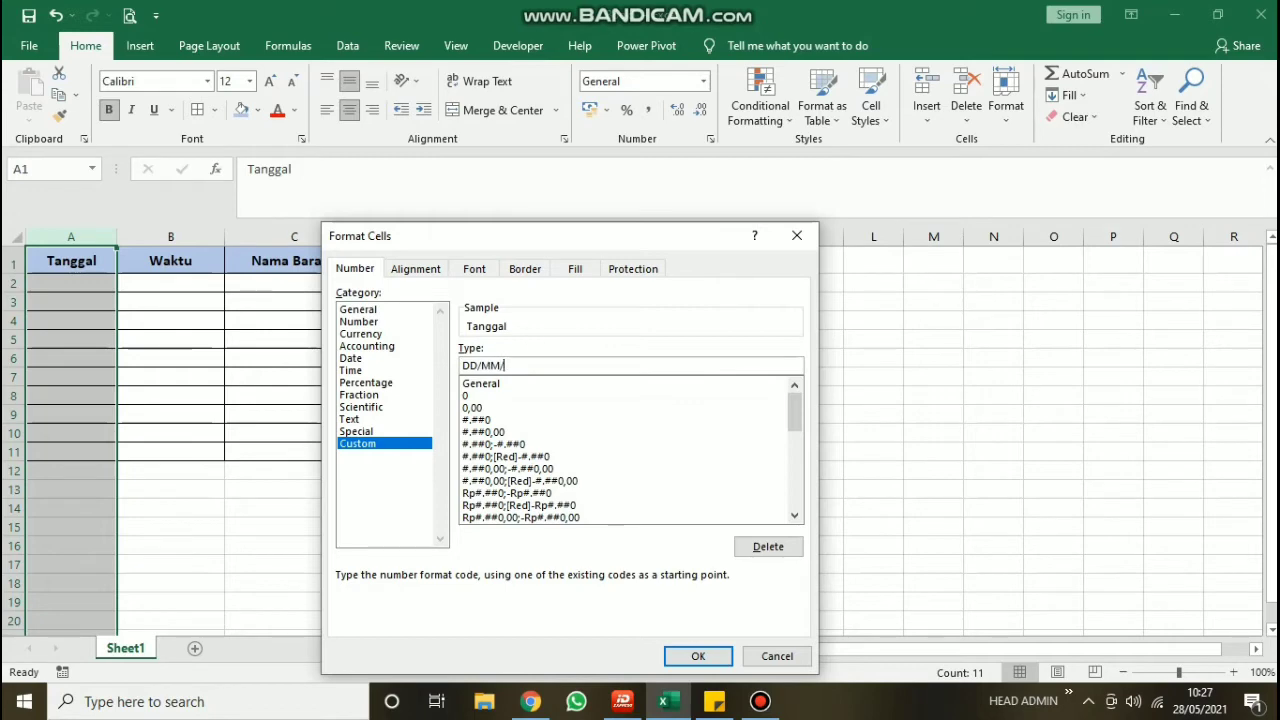
text(YYYY)
click(698, 656)
Step: Enter the item DAGING in cell C2
drag(294, 283, 294, 302)
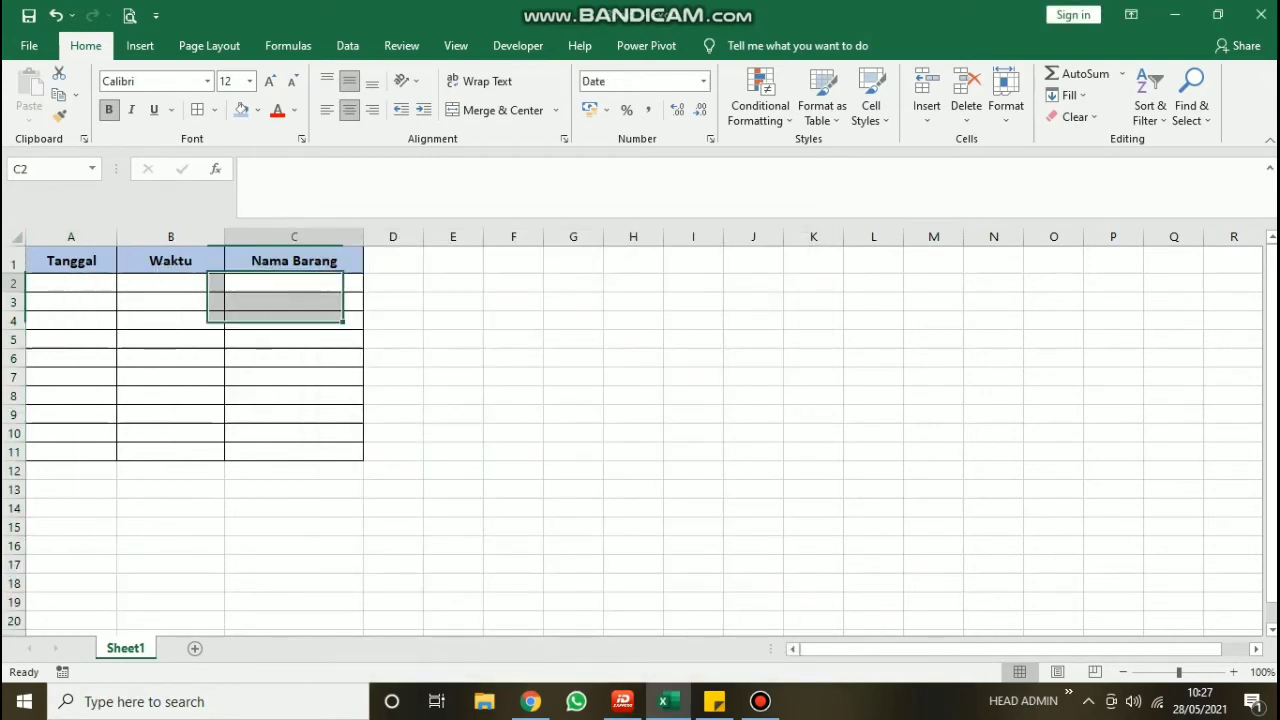
click(294, 283)
text(L)
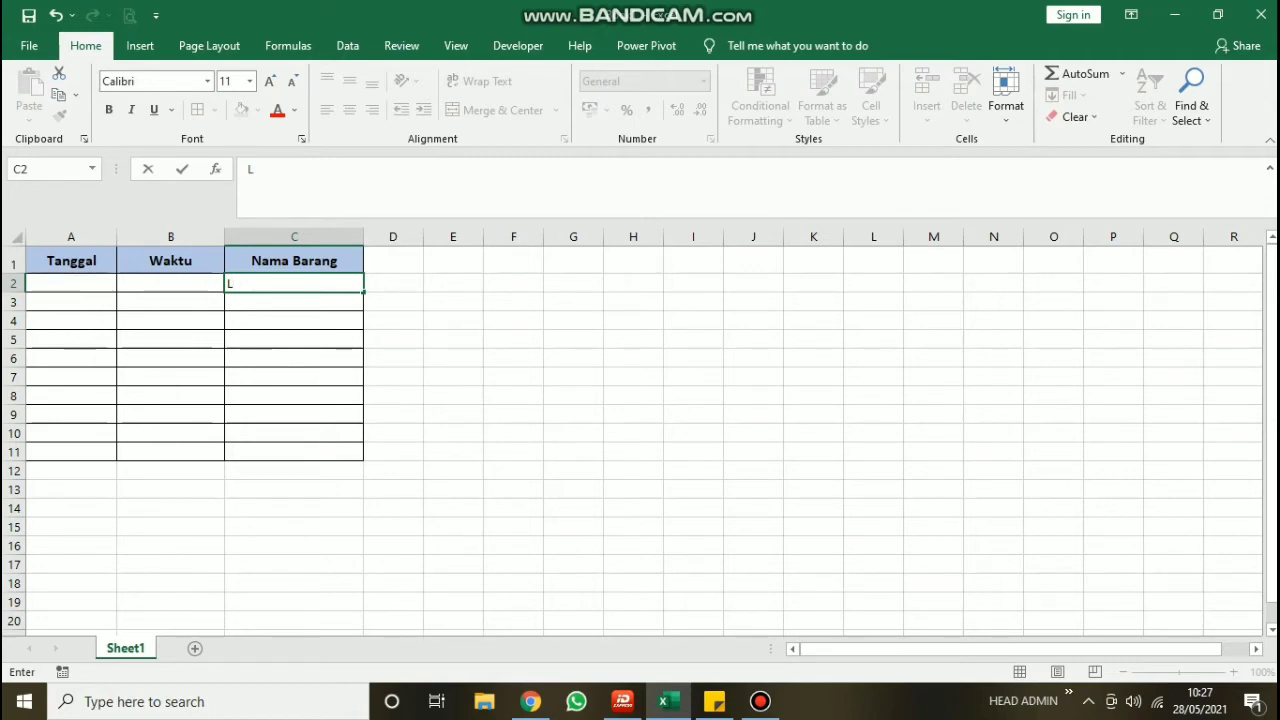
key(BackSpace)
text(DA)
text(GING)
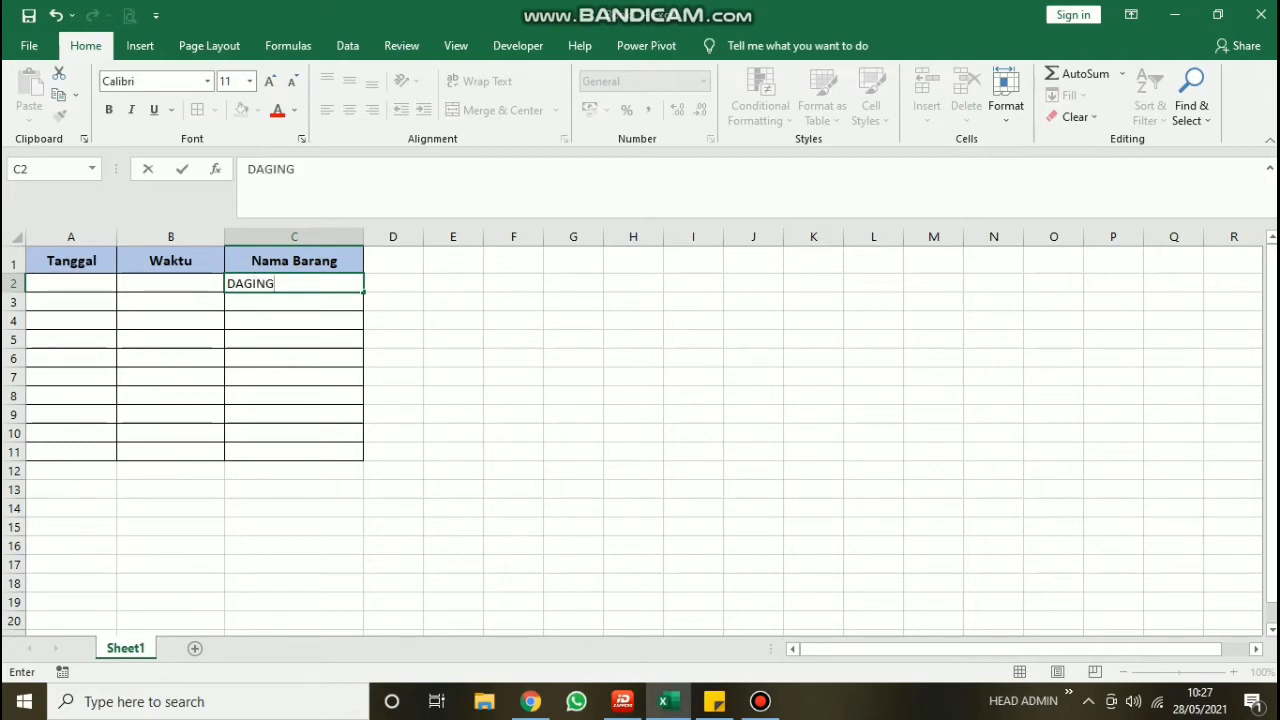
key(Return)
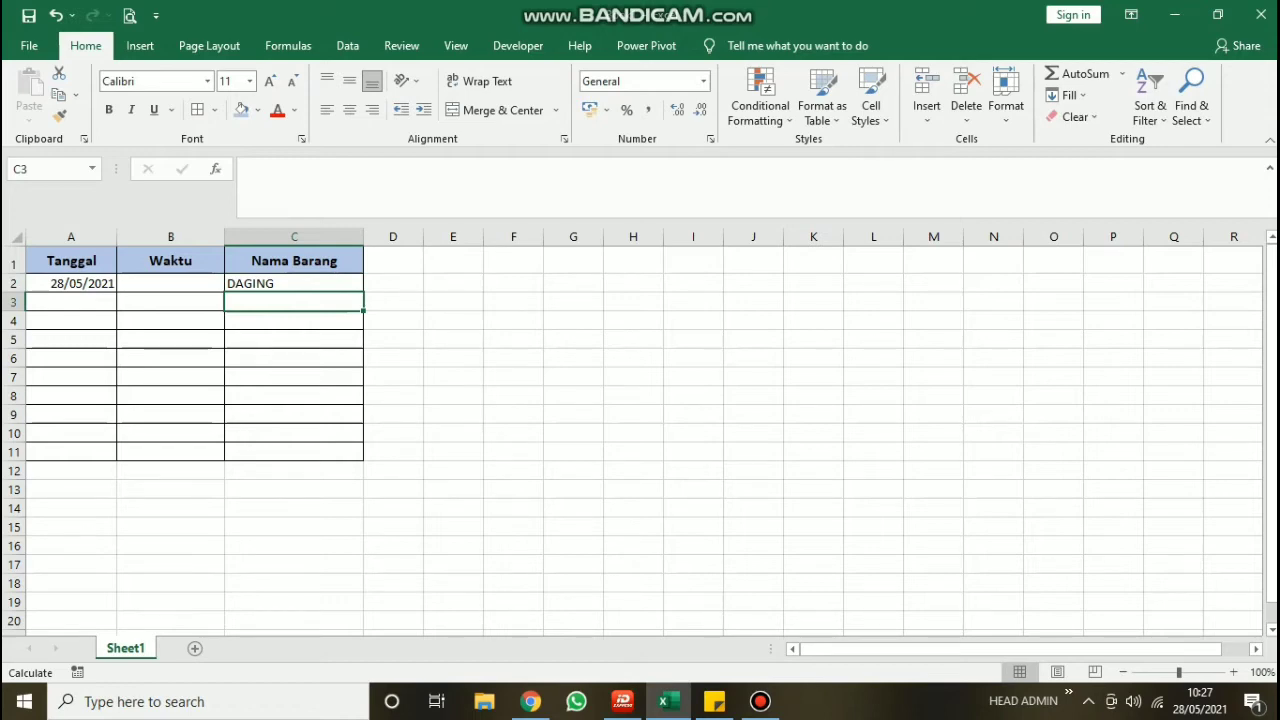
Step: Inspect the date formula in A2 alongside the Waktu cell B2 and item cell C2
click(71, 283)
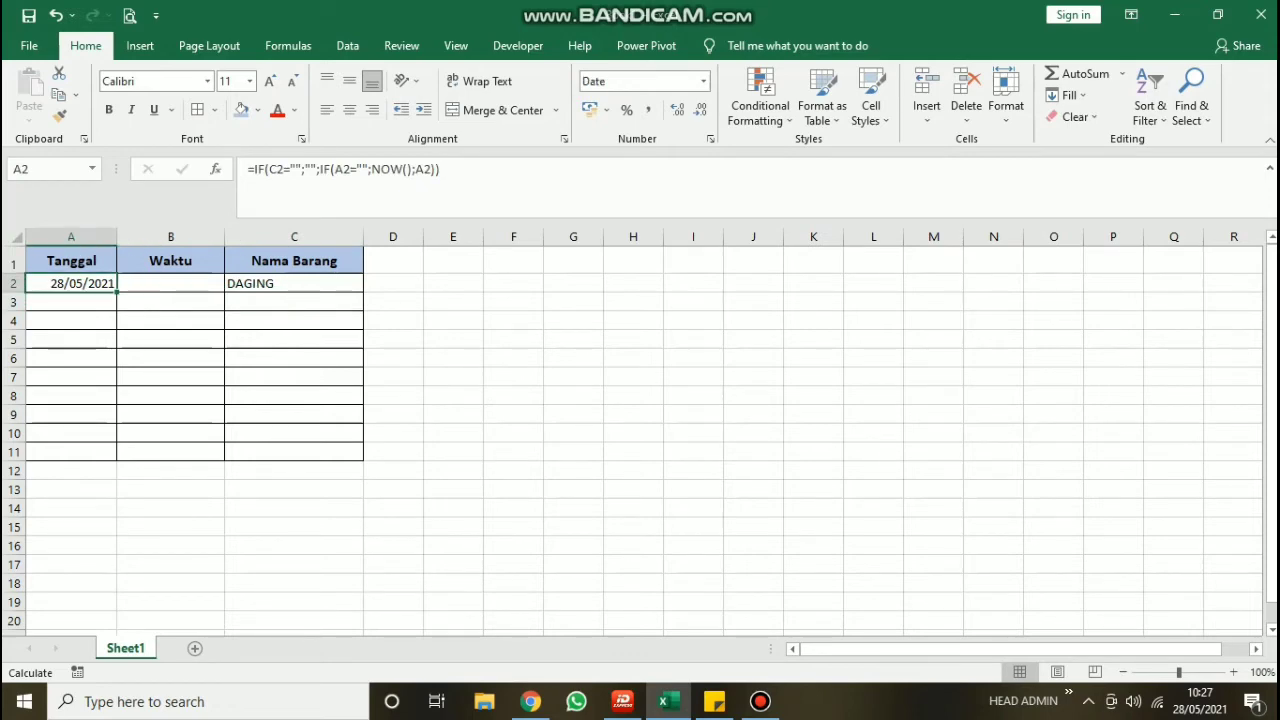
key(Right)
key(Left)
key(Right)
key(Right)
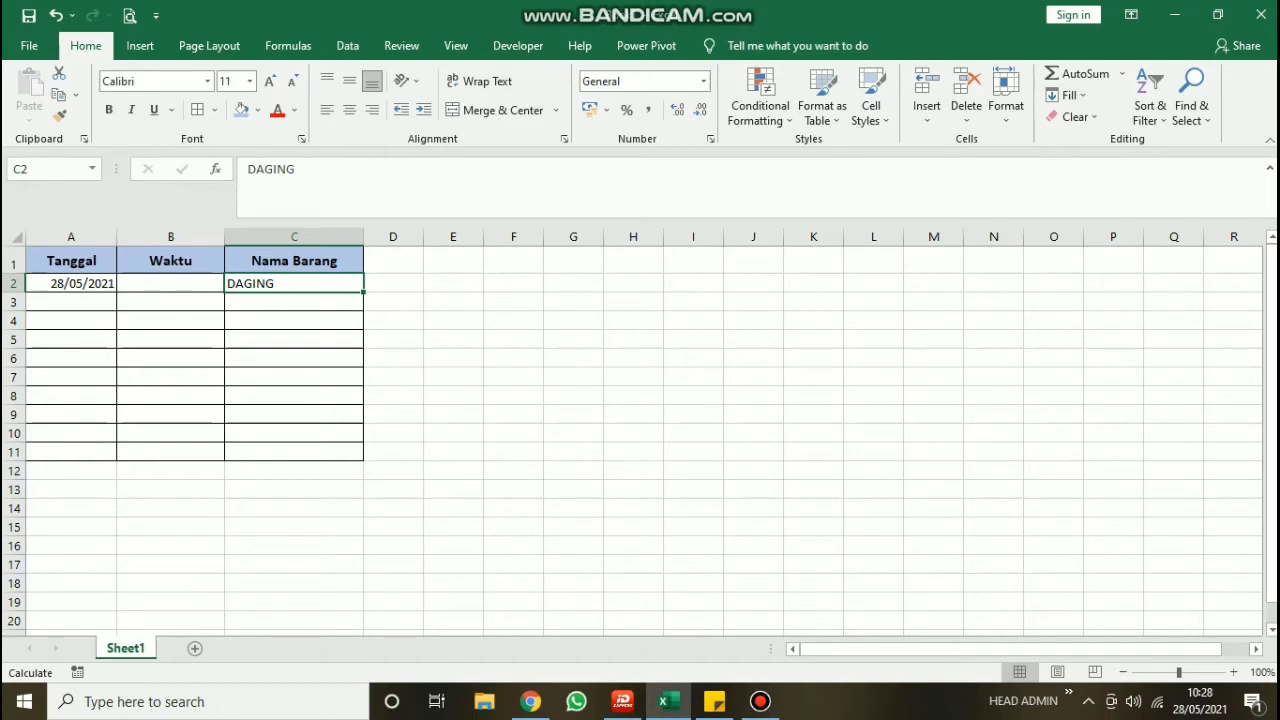
click(71, 283)
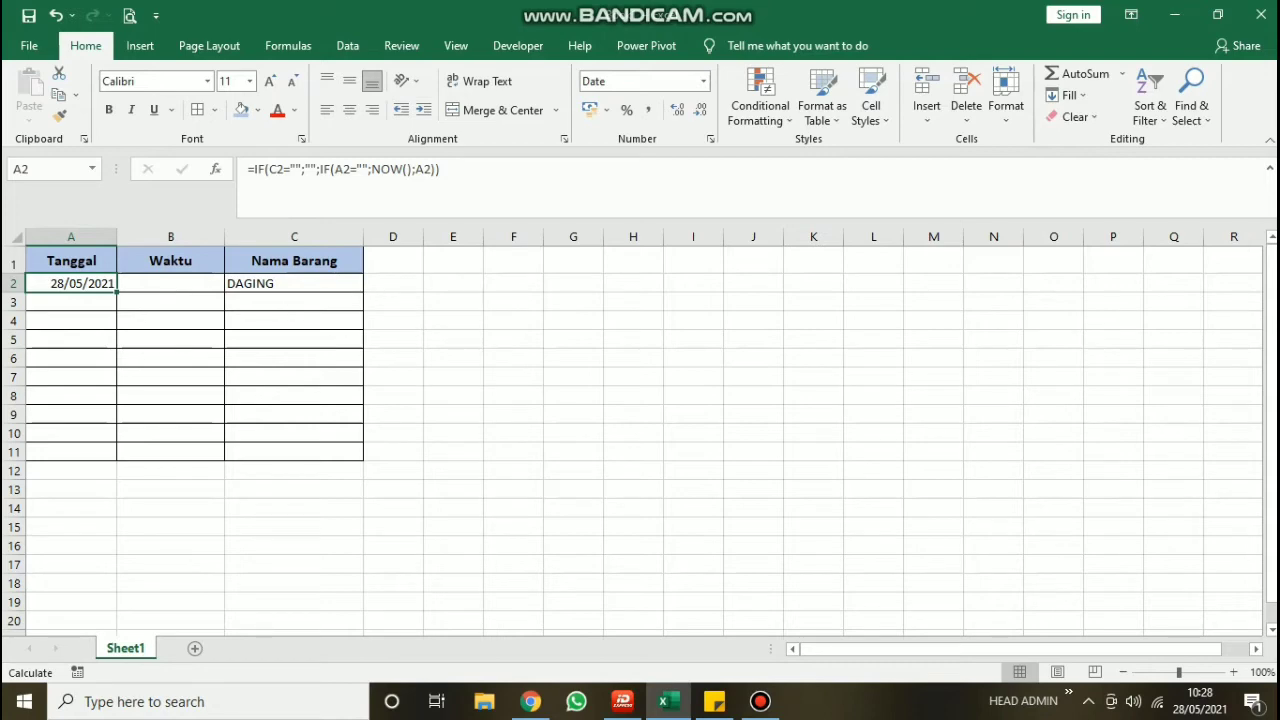
click(170, 283)
click(71, 283)
Step: Delete A2's formula and start retyping it as =IF(C2="";"";IF(
key(Delete)
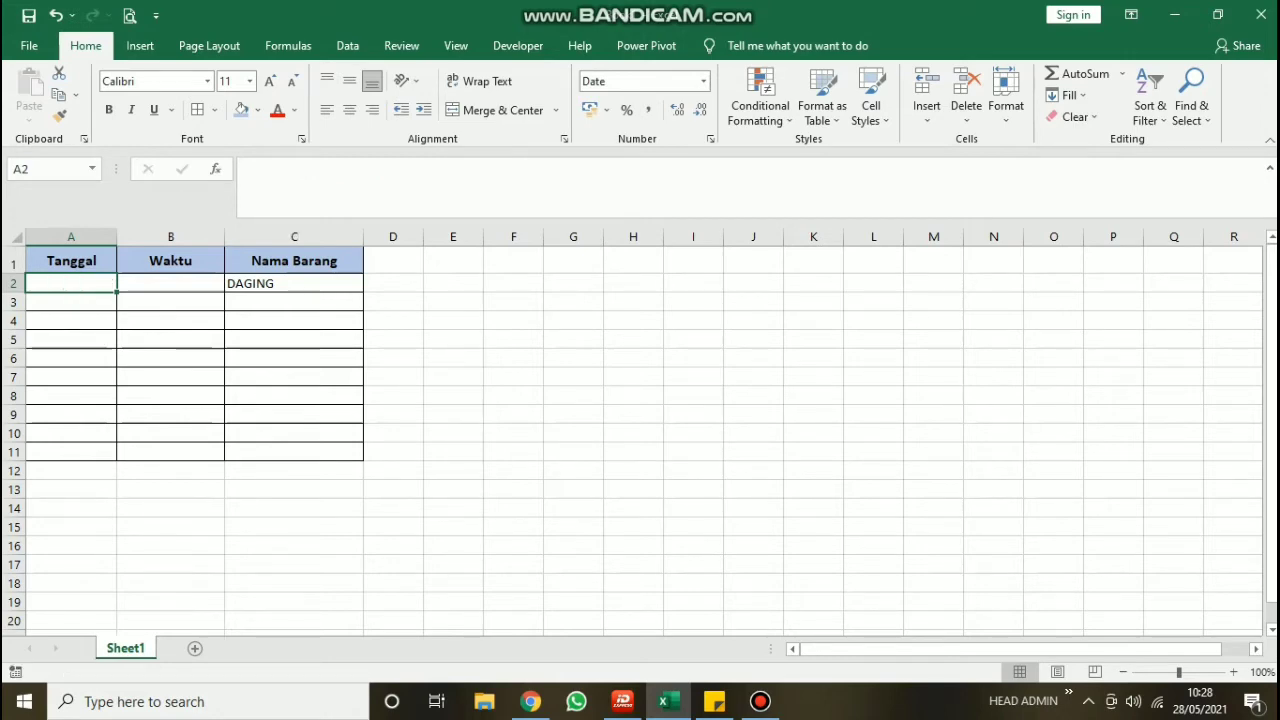
text(=)
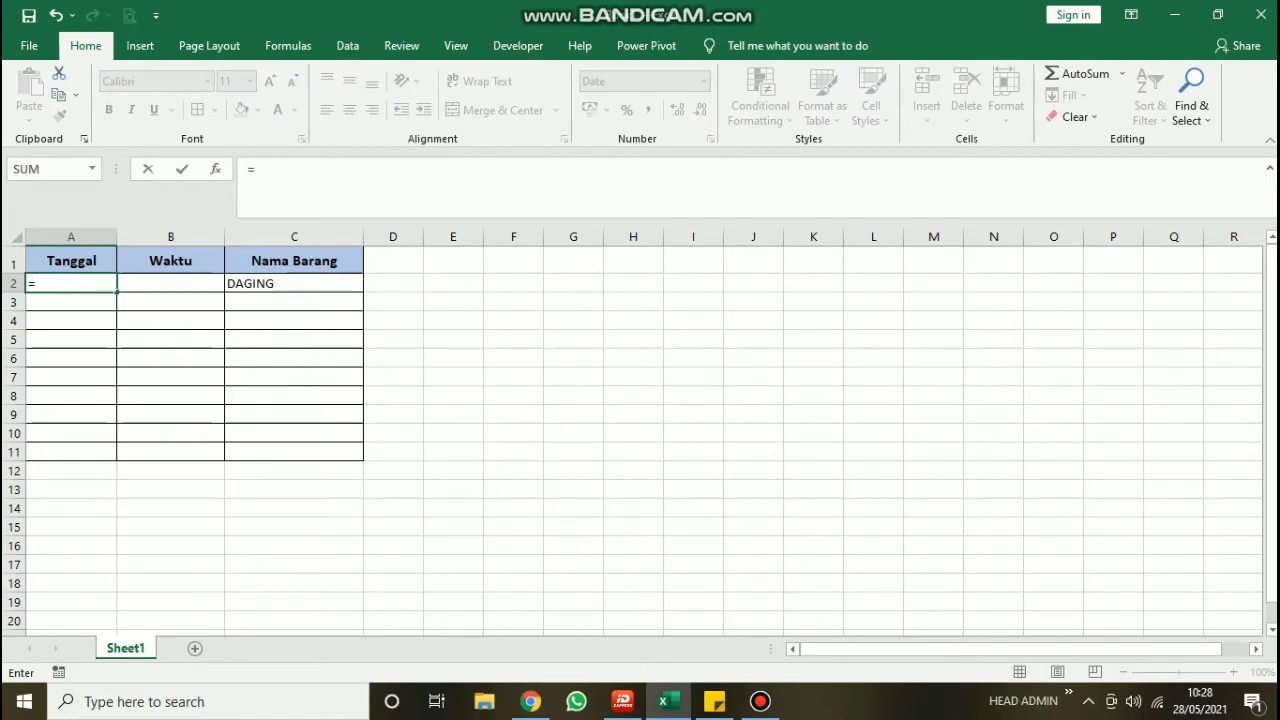
text(IF)
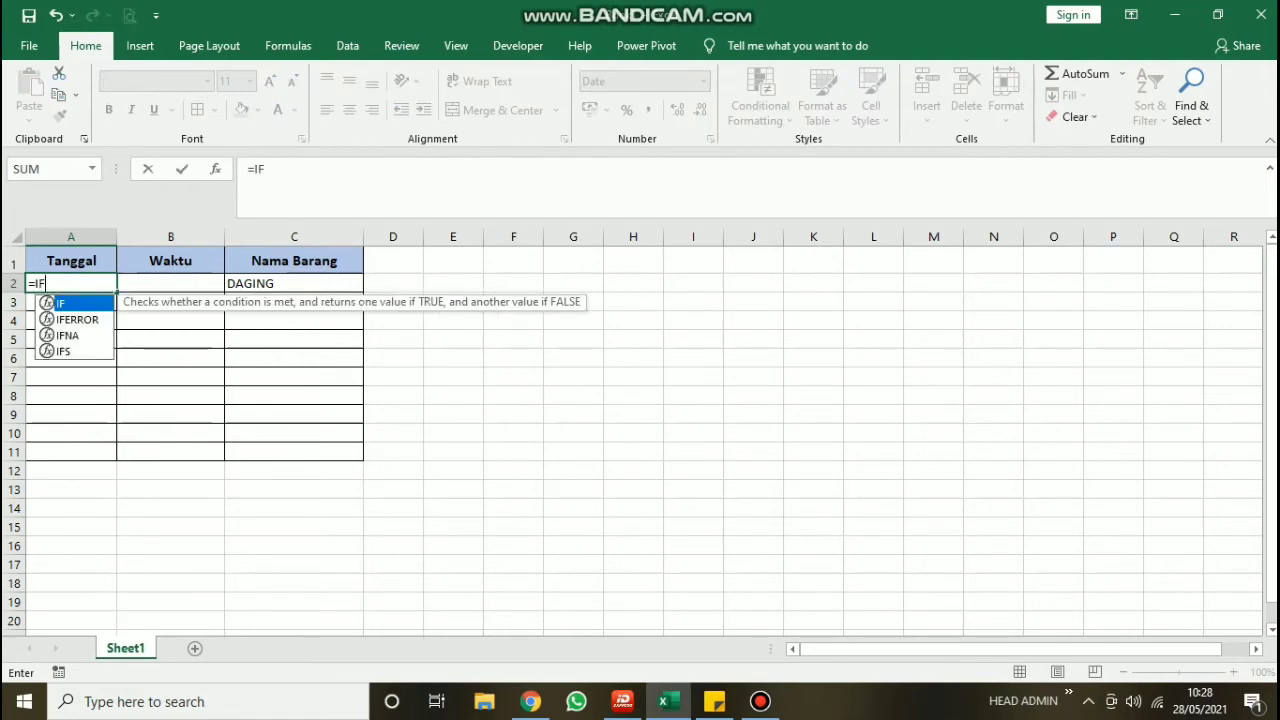
text(()
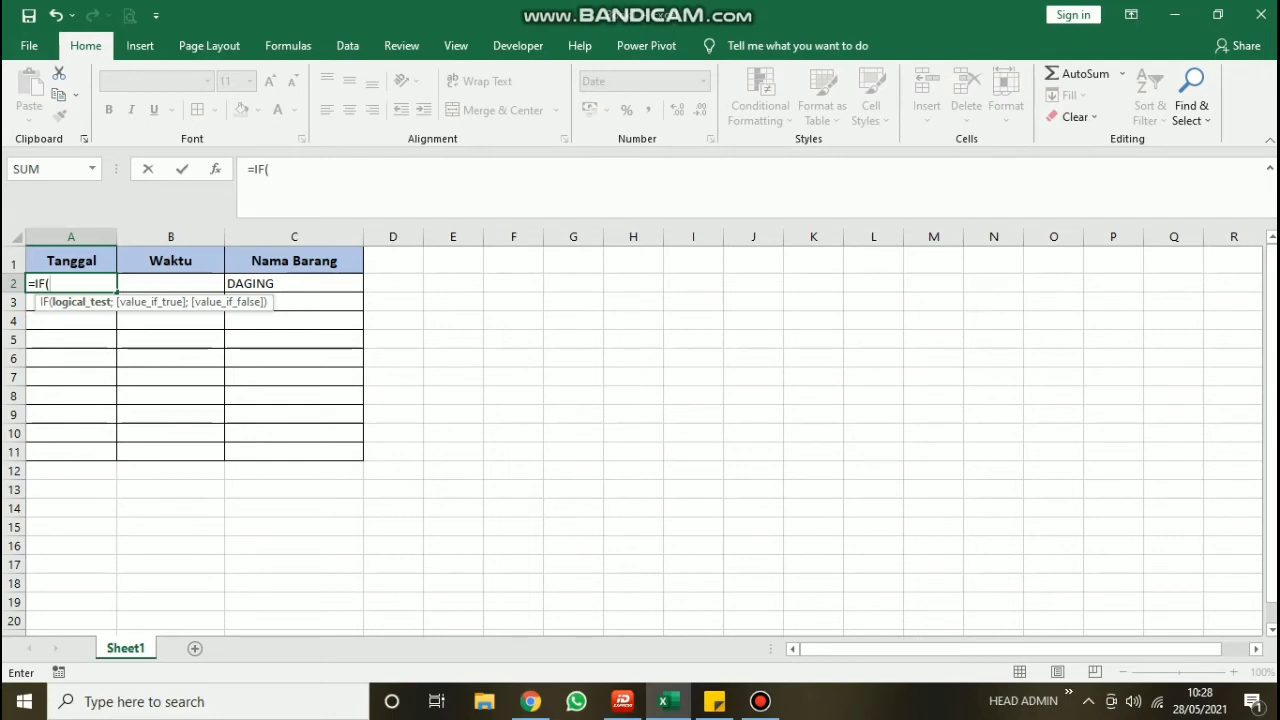
click(294, 283)
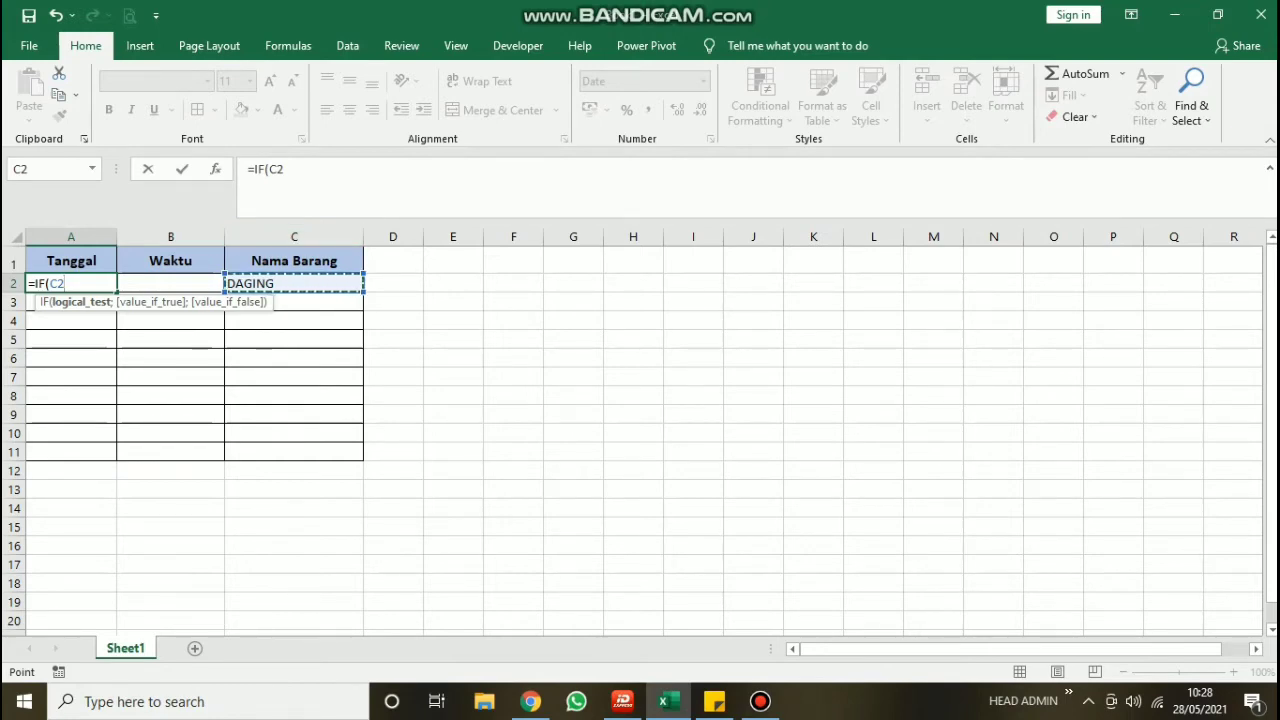
text(=)
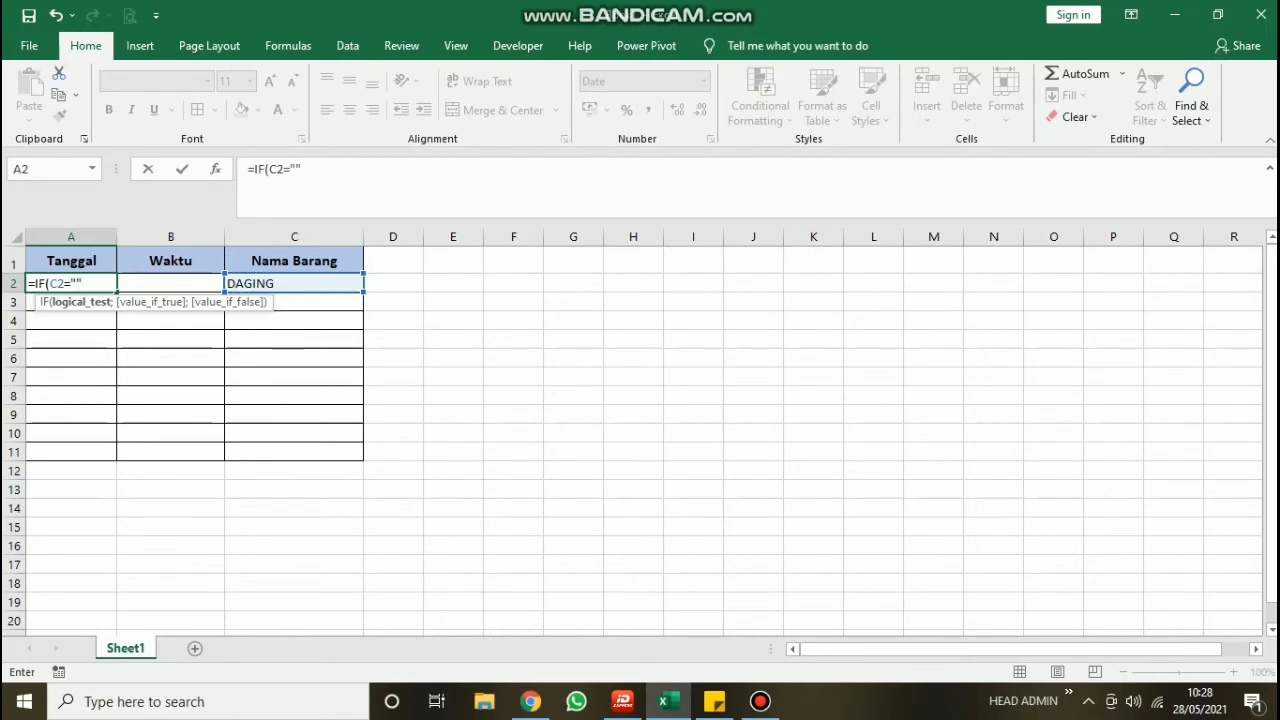
text(;)
text(;)
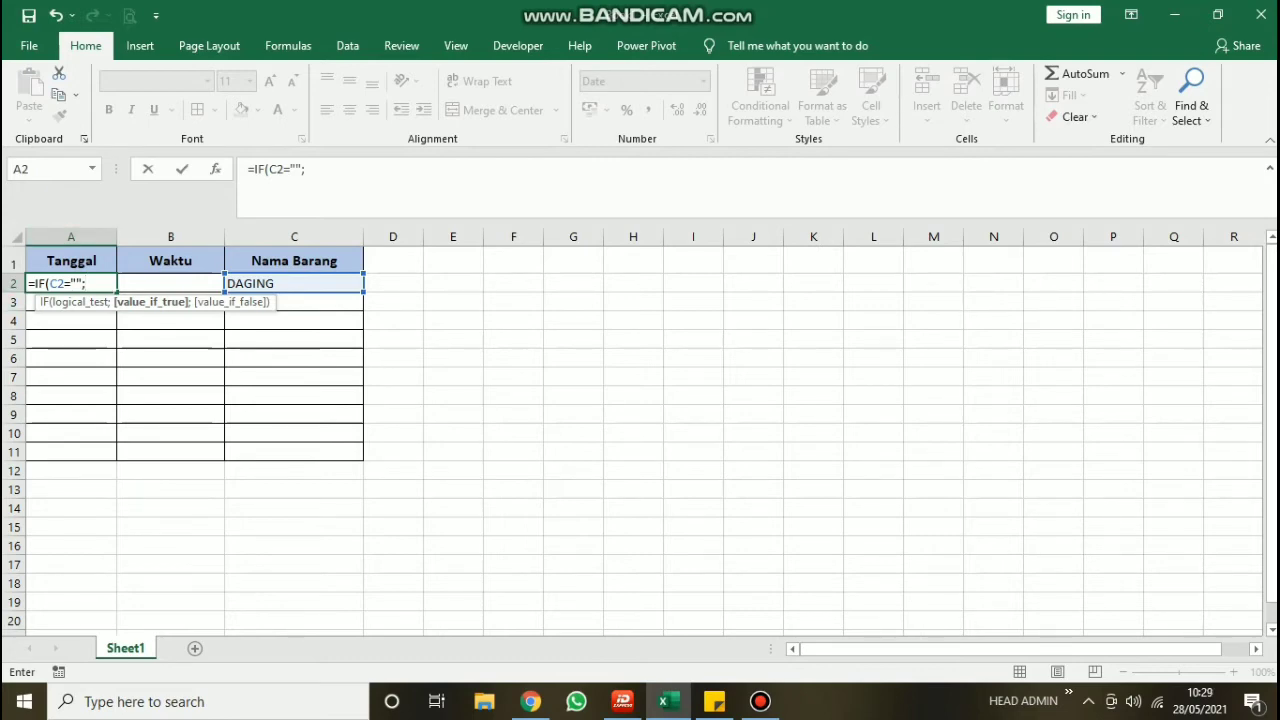
text("")
text(;)
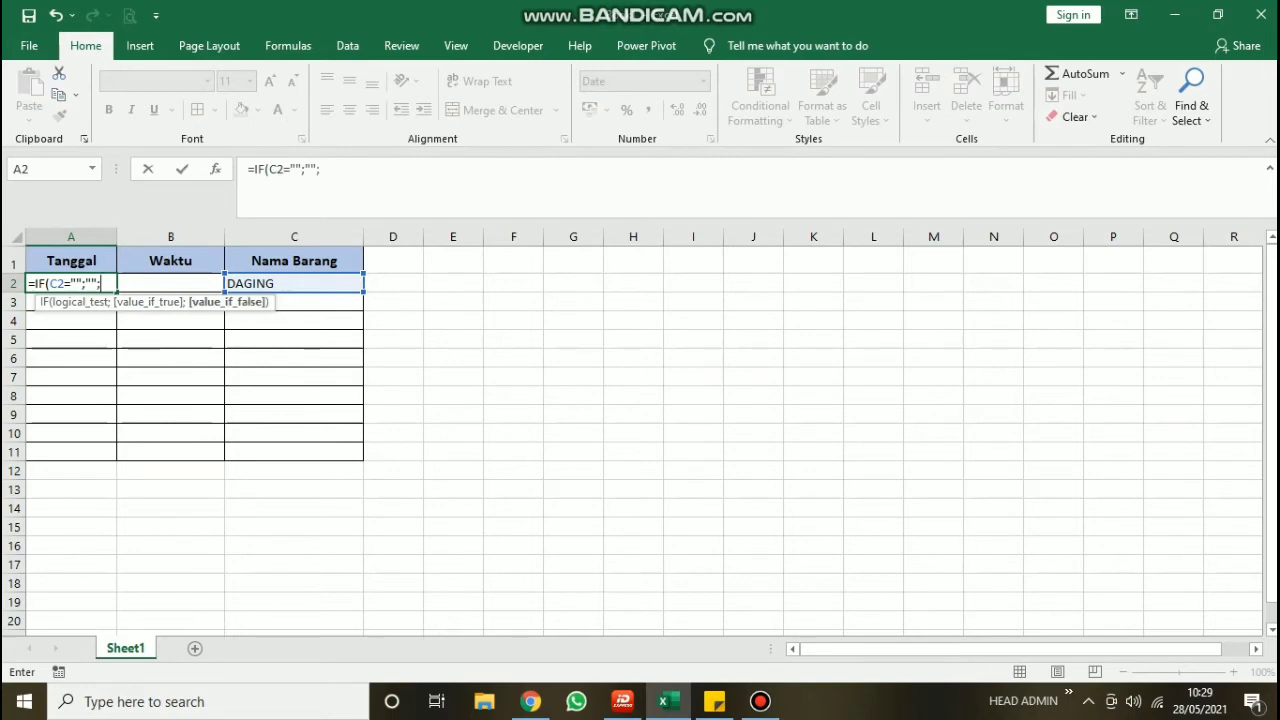
text(IF)
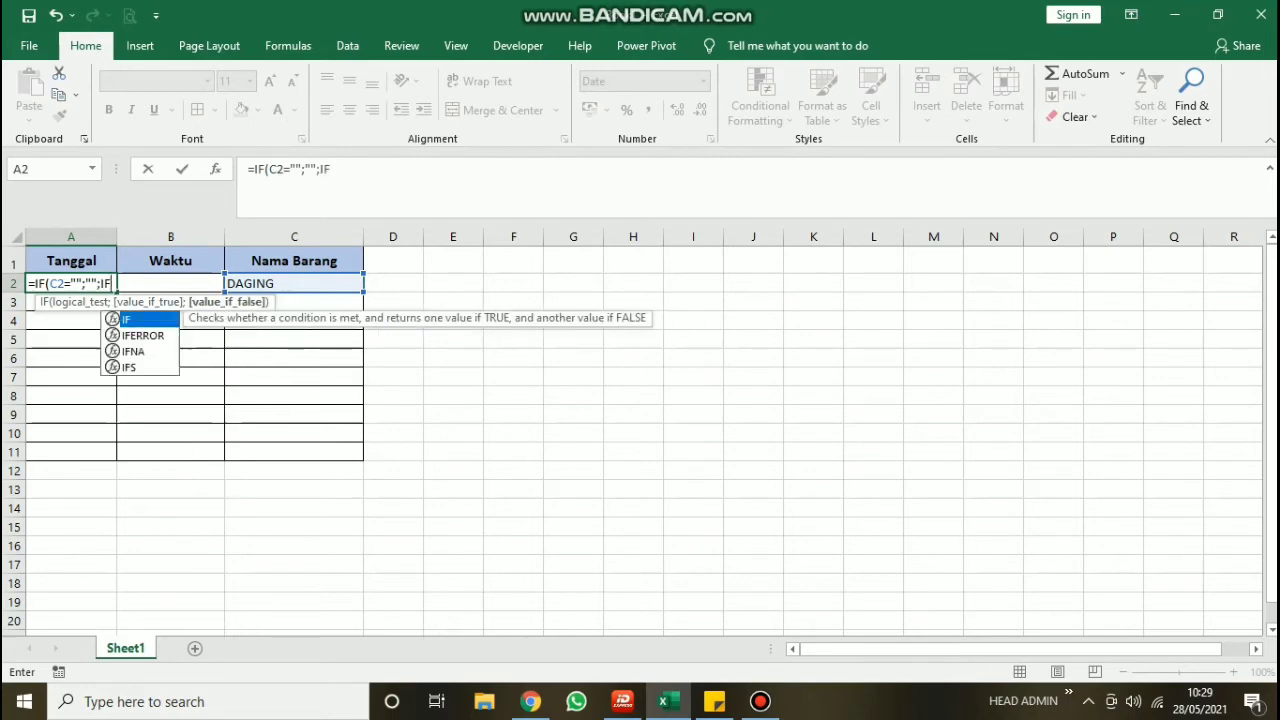
text(()
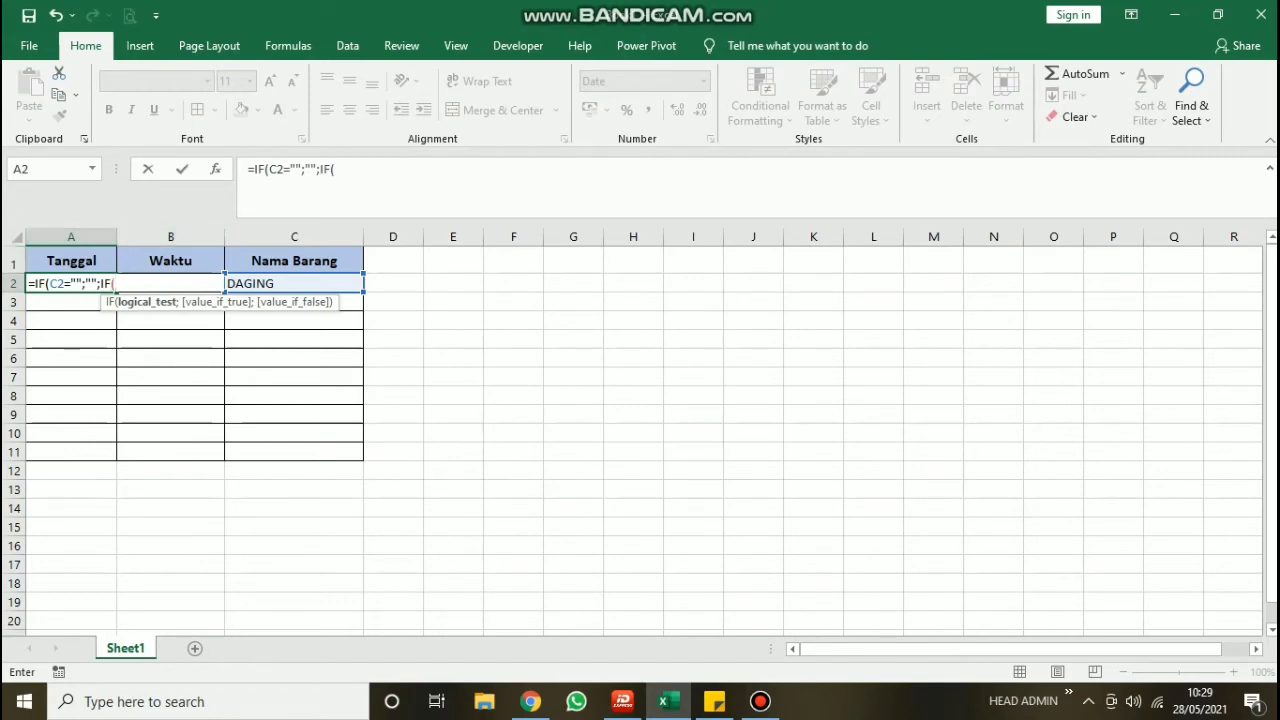
Step: Complete A2 as =IF(C2="";"";IF(A2="";NOW();A2)) and accept the parenthesis correction
text(A)
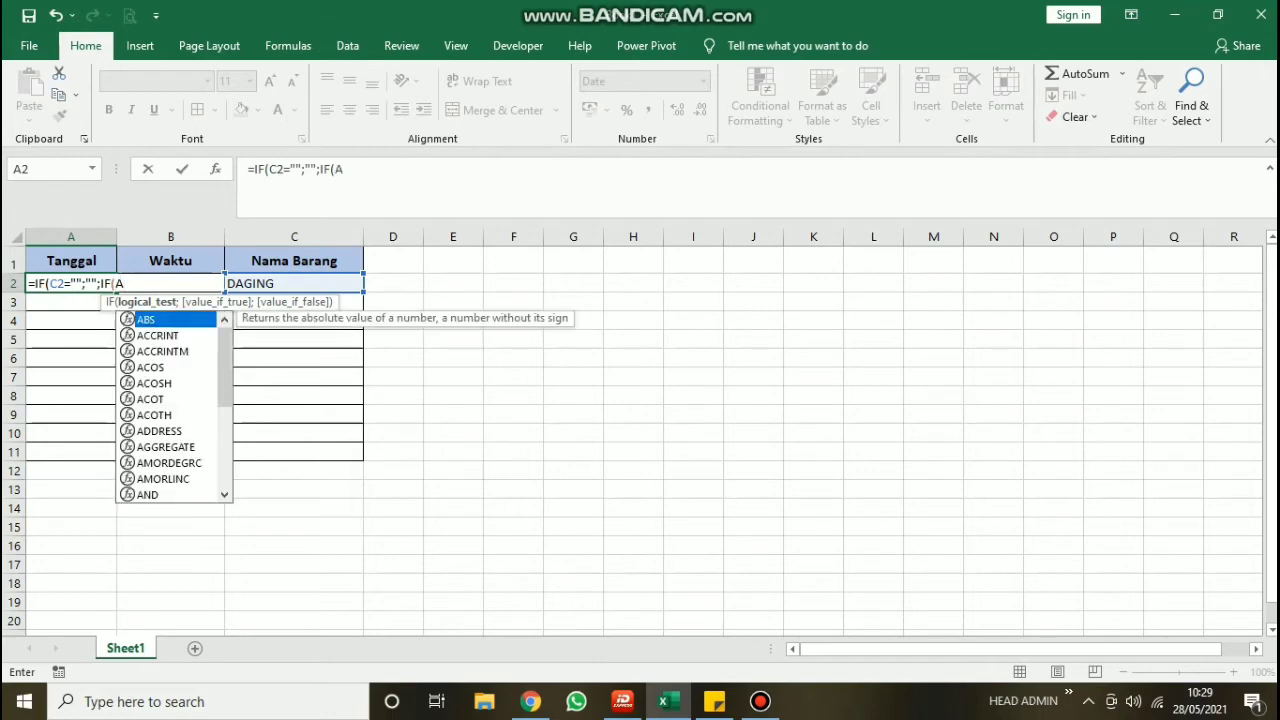
text(2)
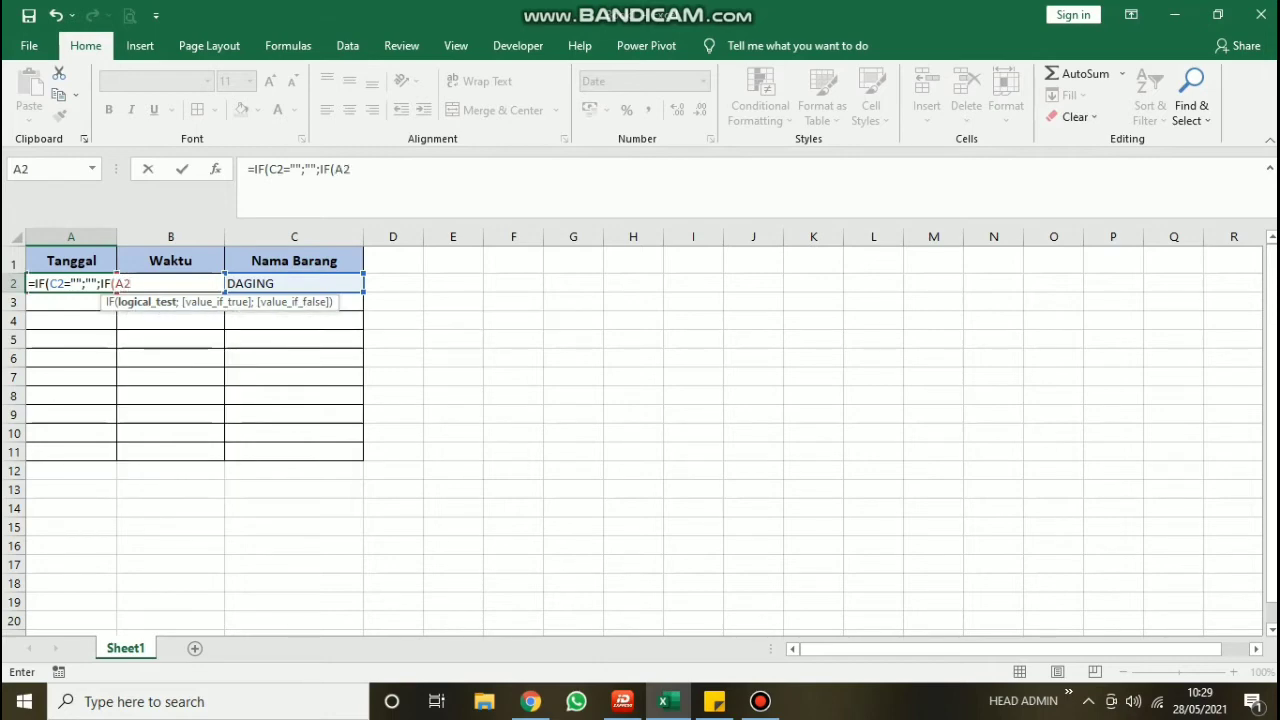
text(=)
text("")
text(;)
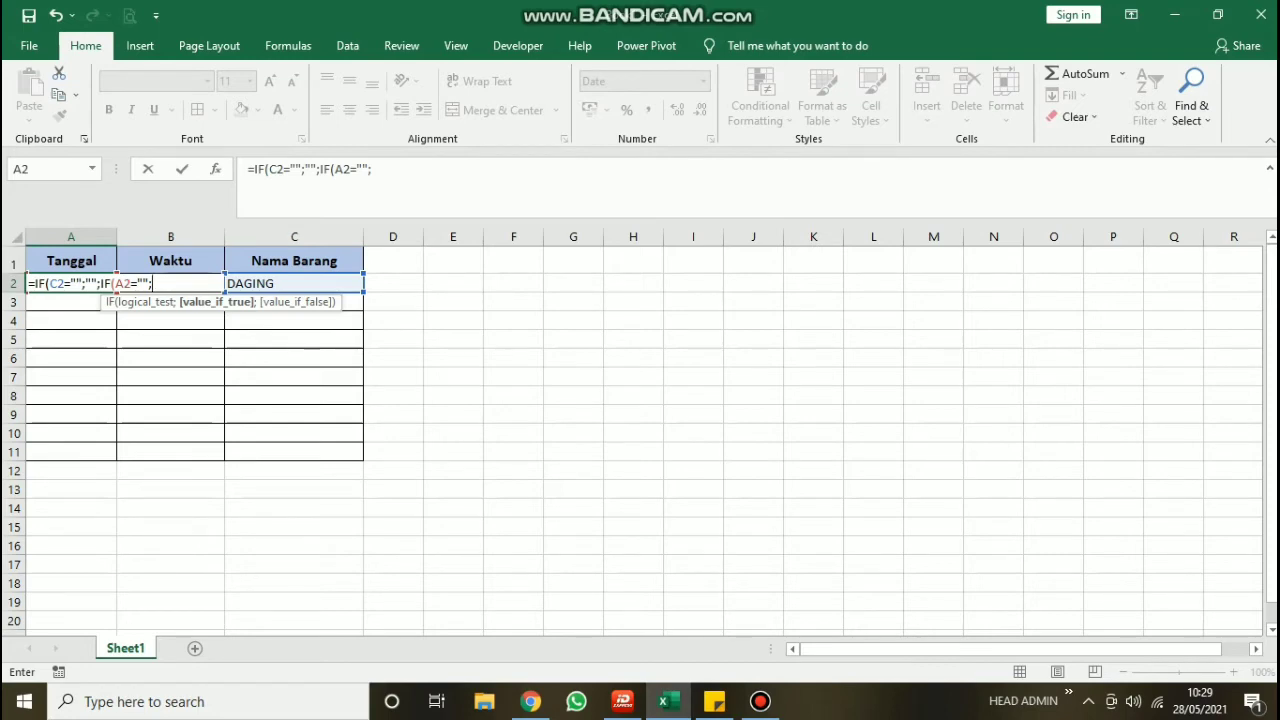
text(NOW)
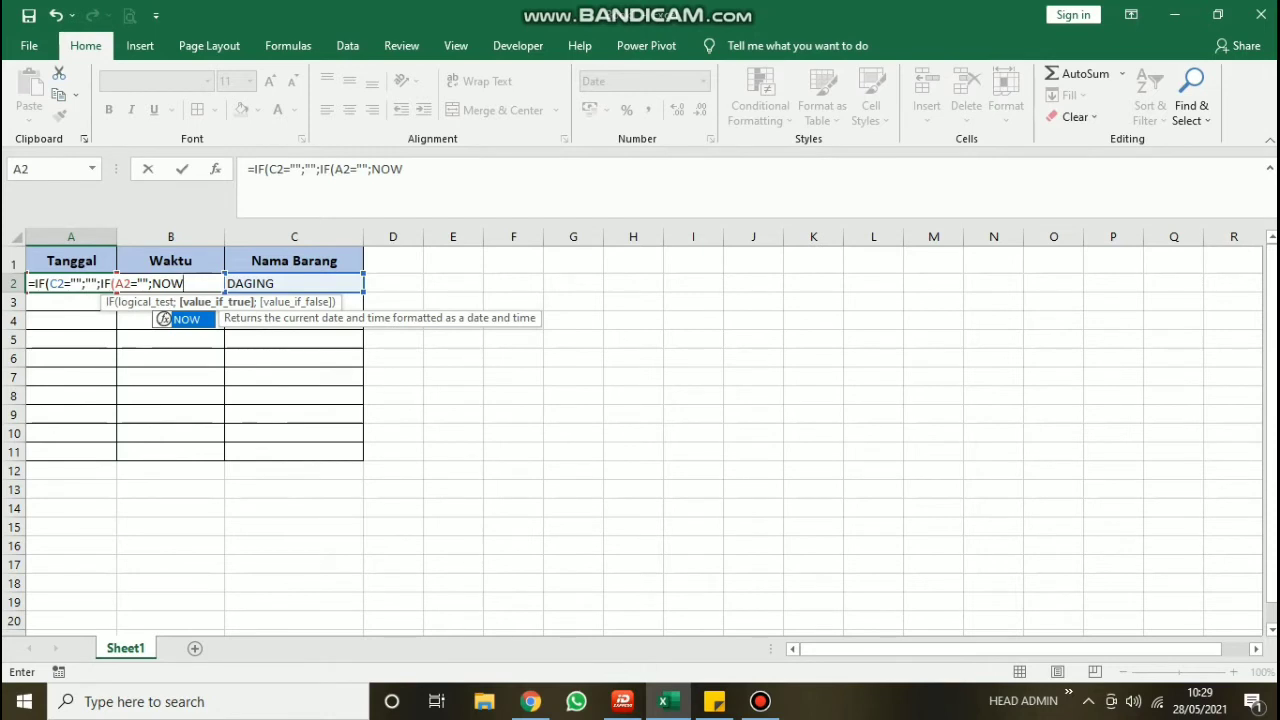
text(()
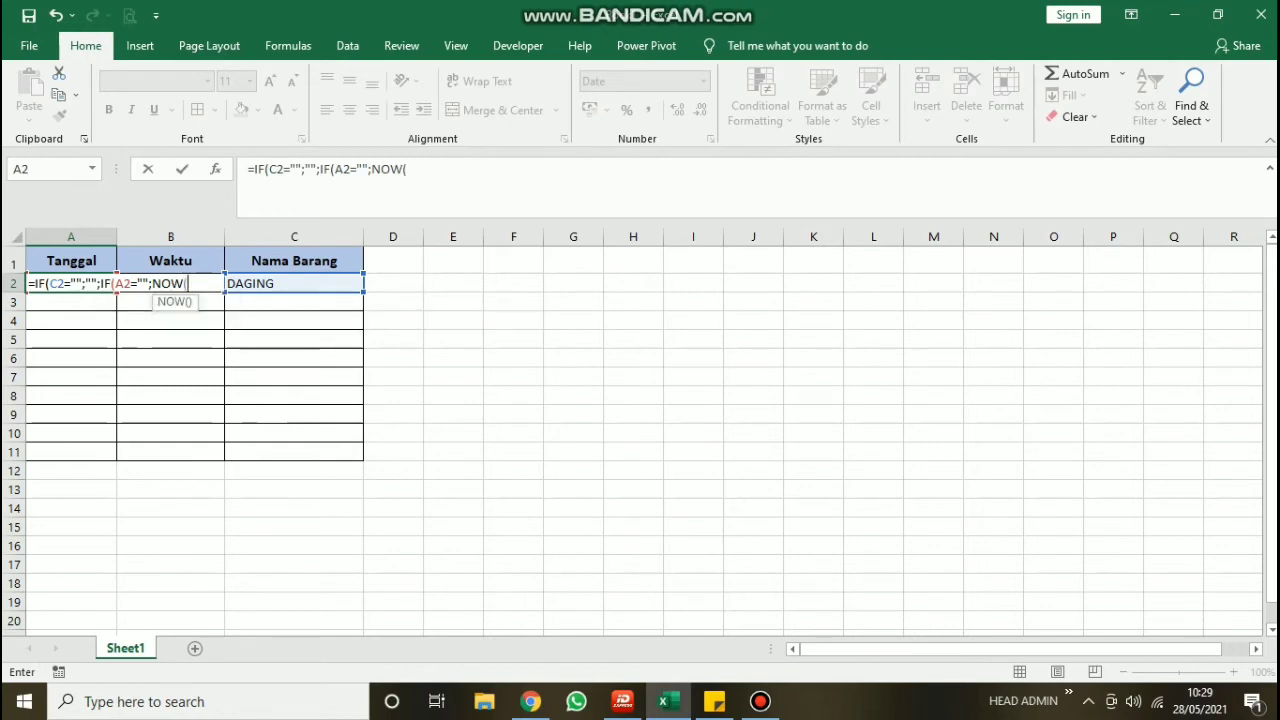
text())
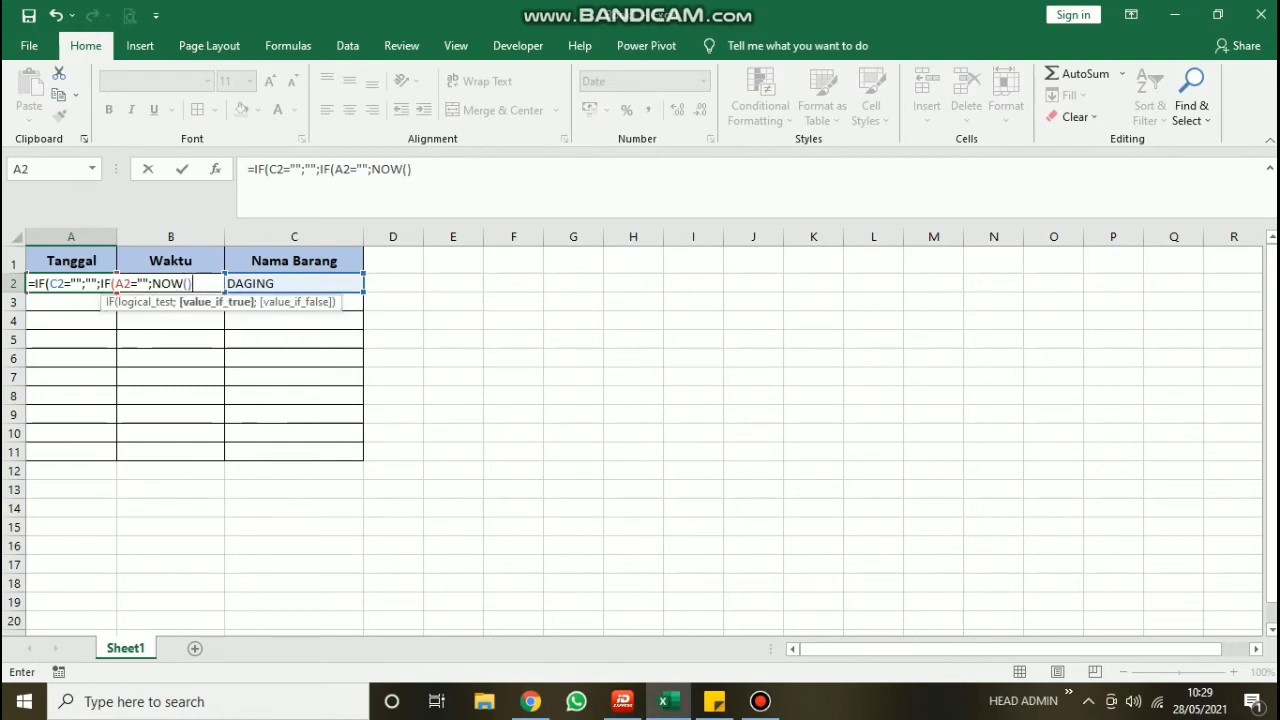
text(;)
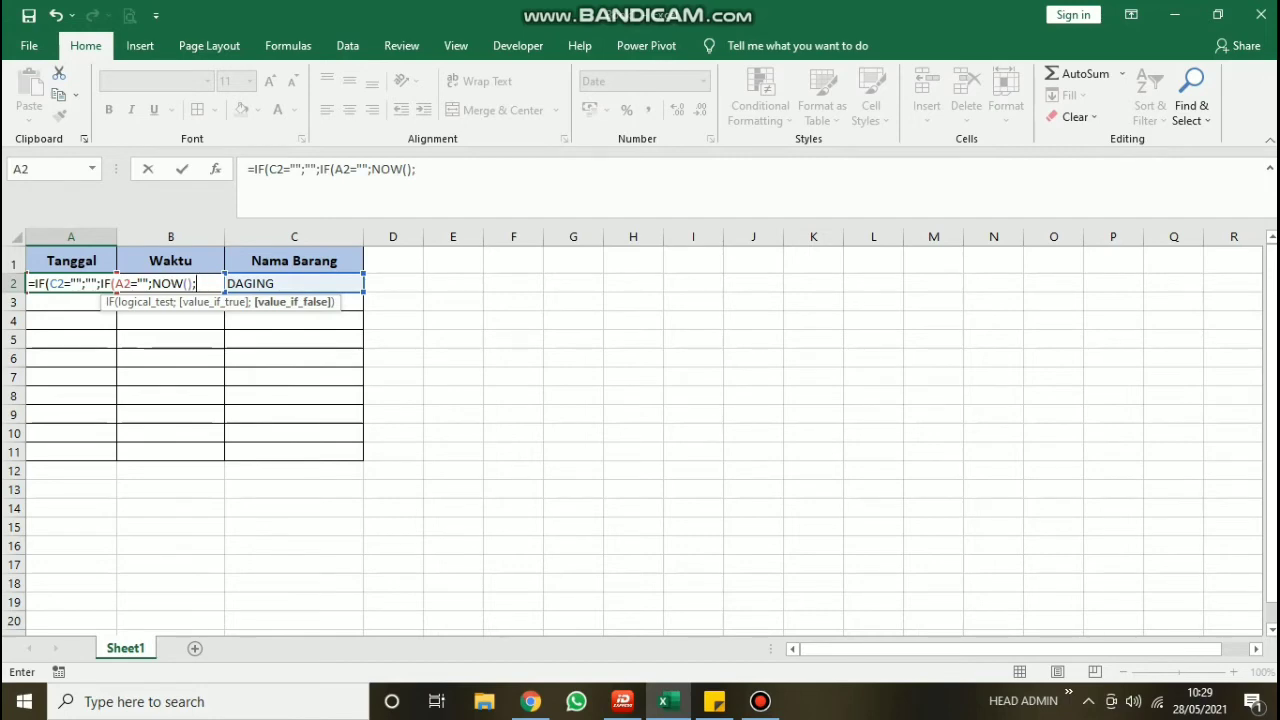
text(A2)
key(Return)
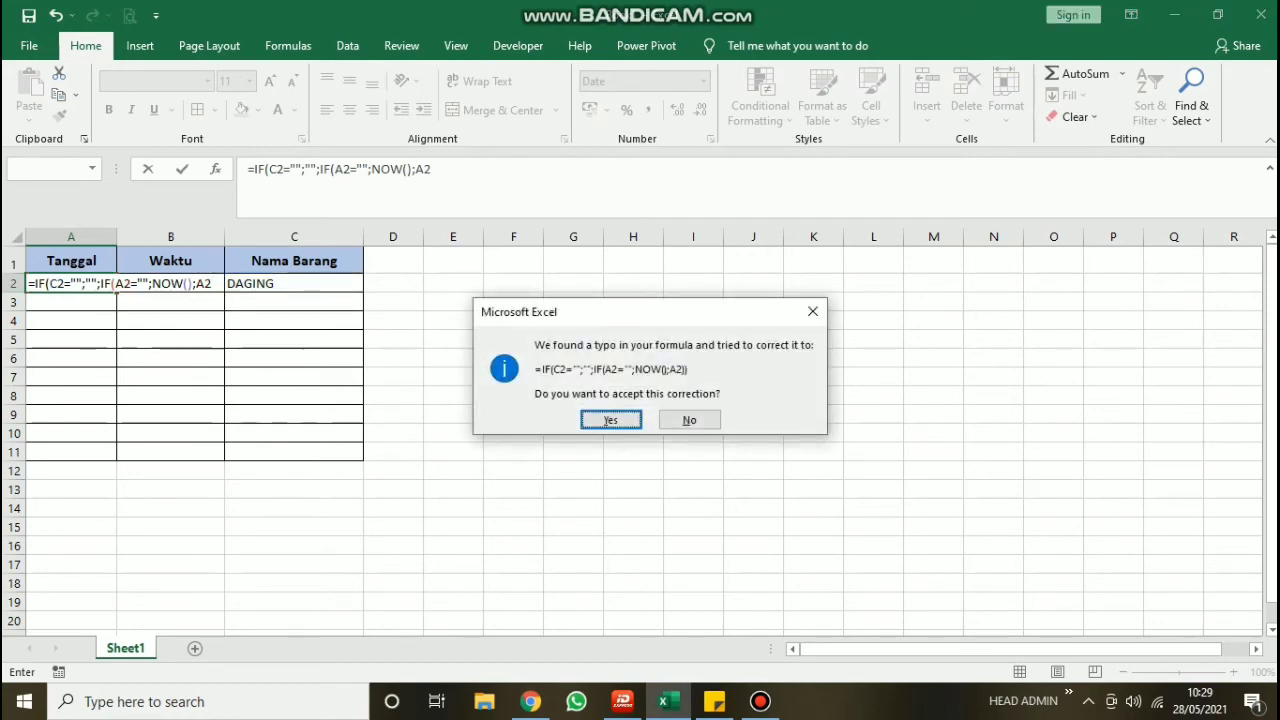
key(Return)
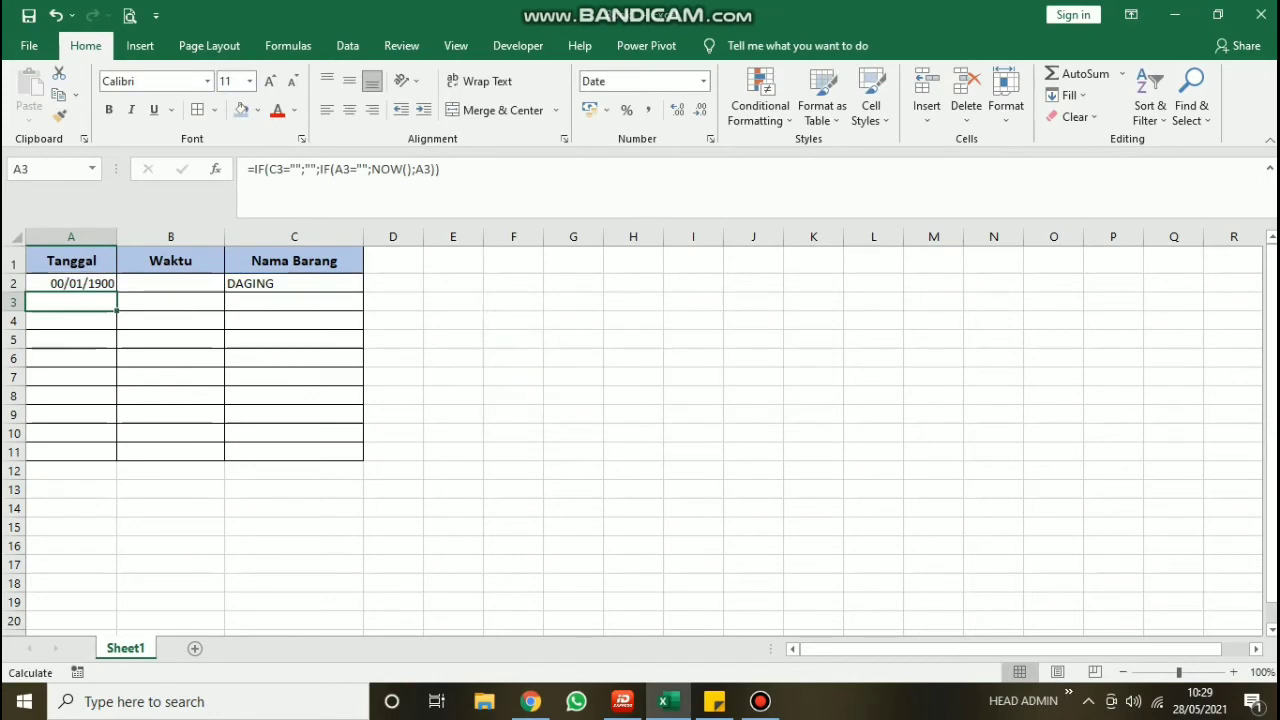
Step: Fill A2's date formula down through A11 with the fill handle
click(71, 283)
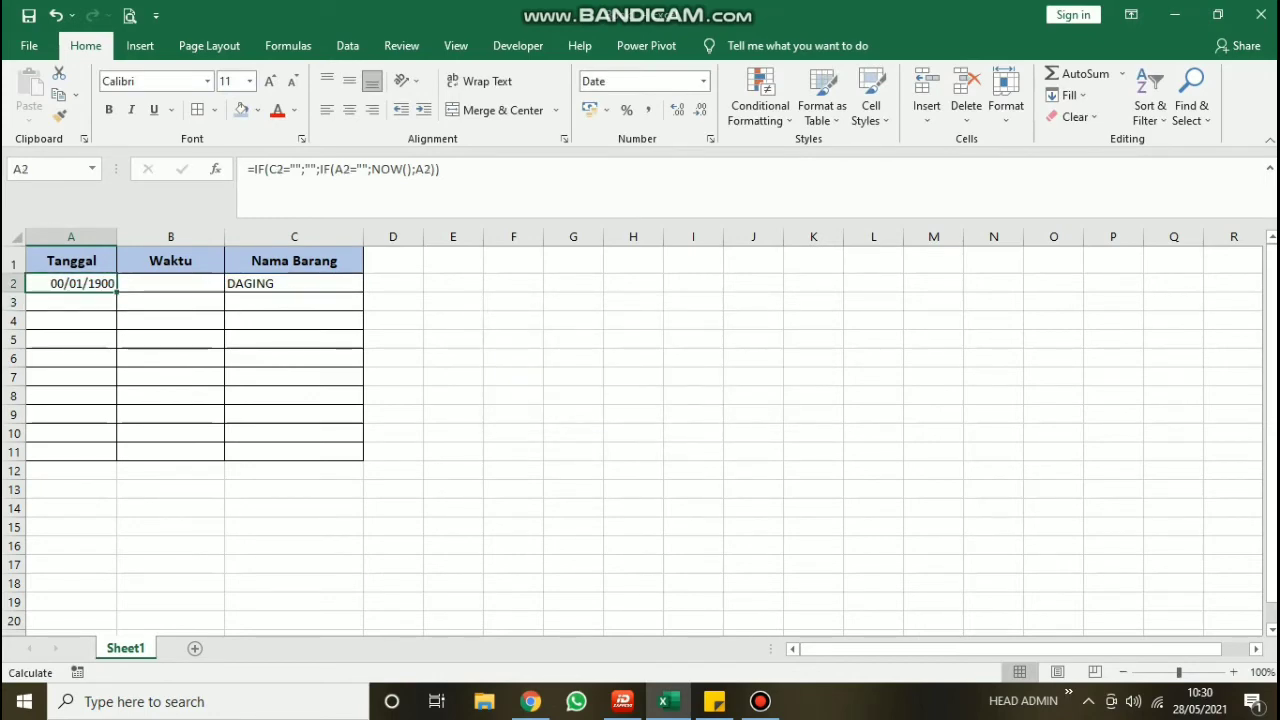
drag(117, 292, 100, 452)
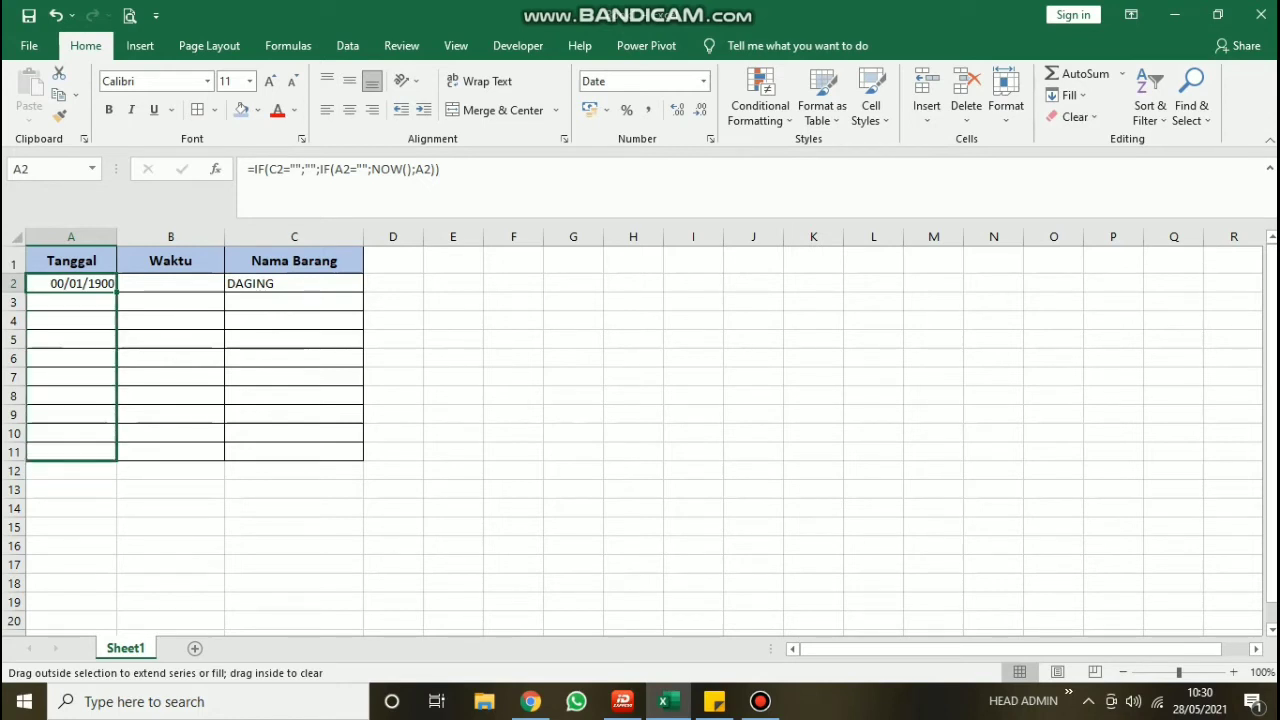
drag(100, 452, 100, 452)
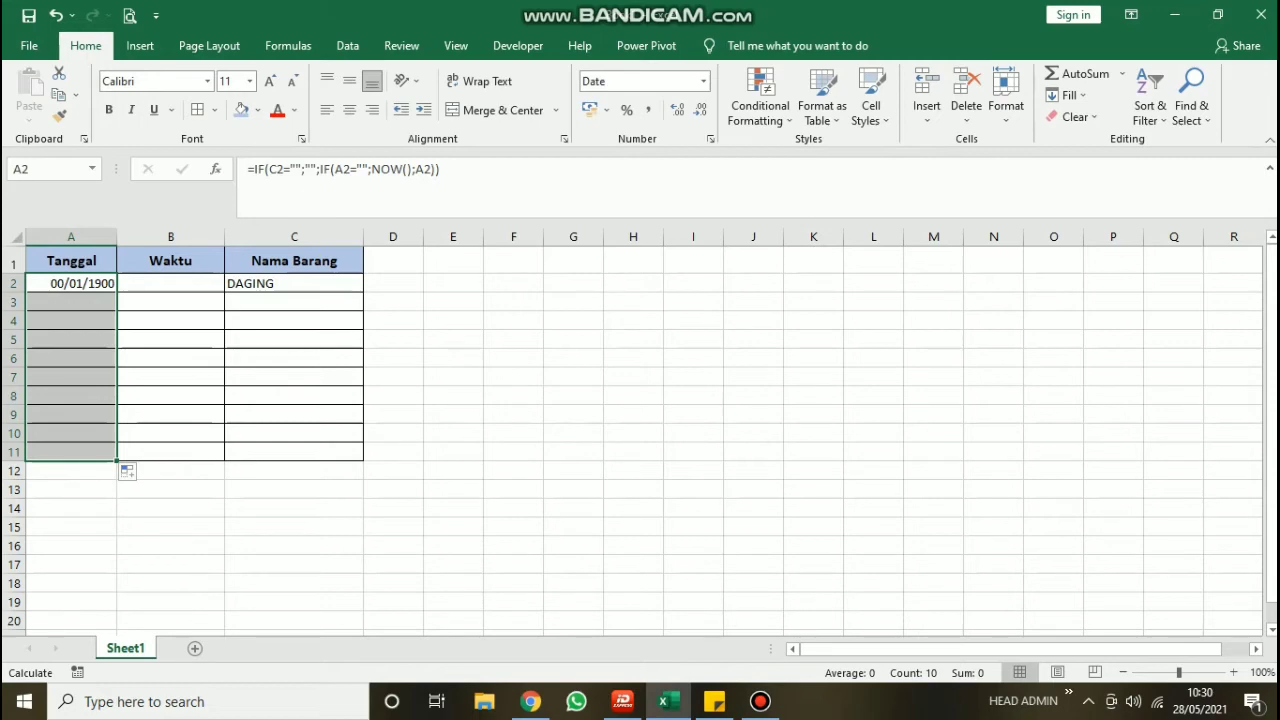
click(170, 283)
click(71, 283)
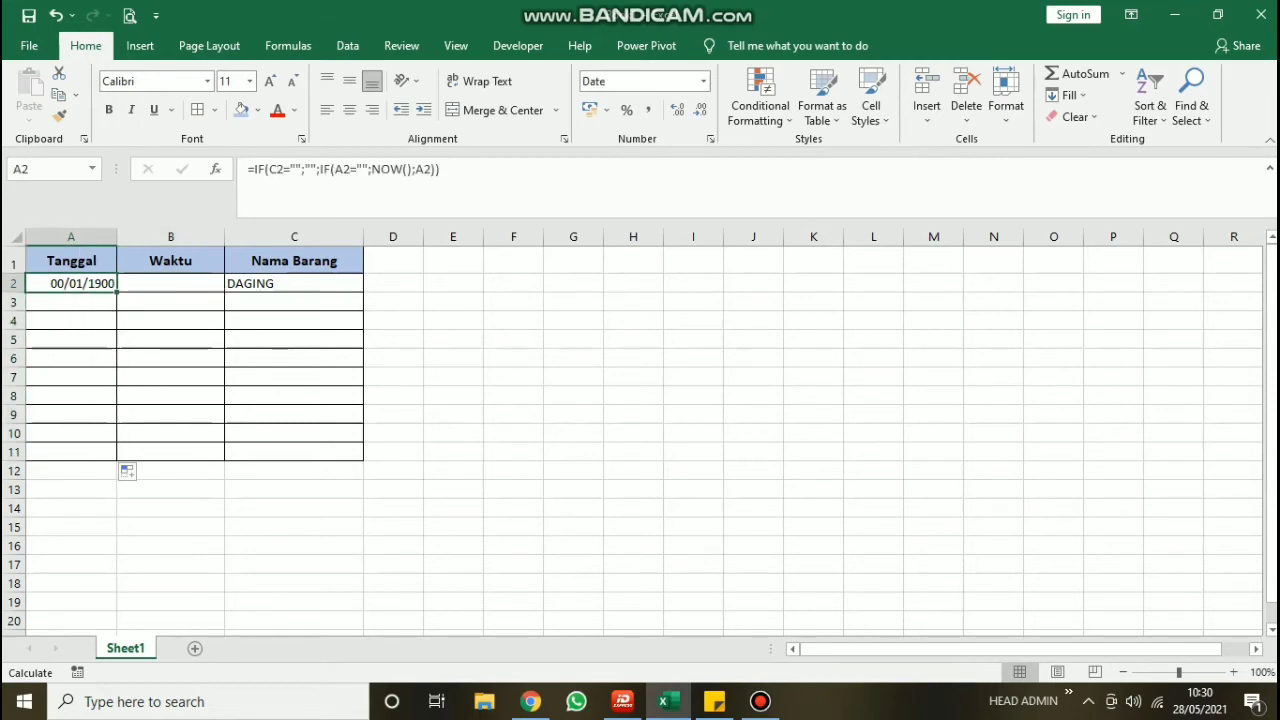
Step: In Excel Options > Formulas, tick Enable iterative calculation and set Maximum Iterations to 1
click(29, 45)
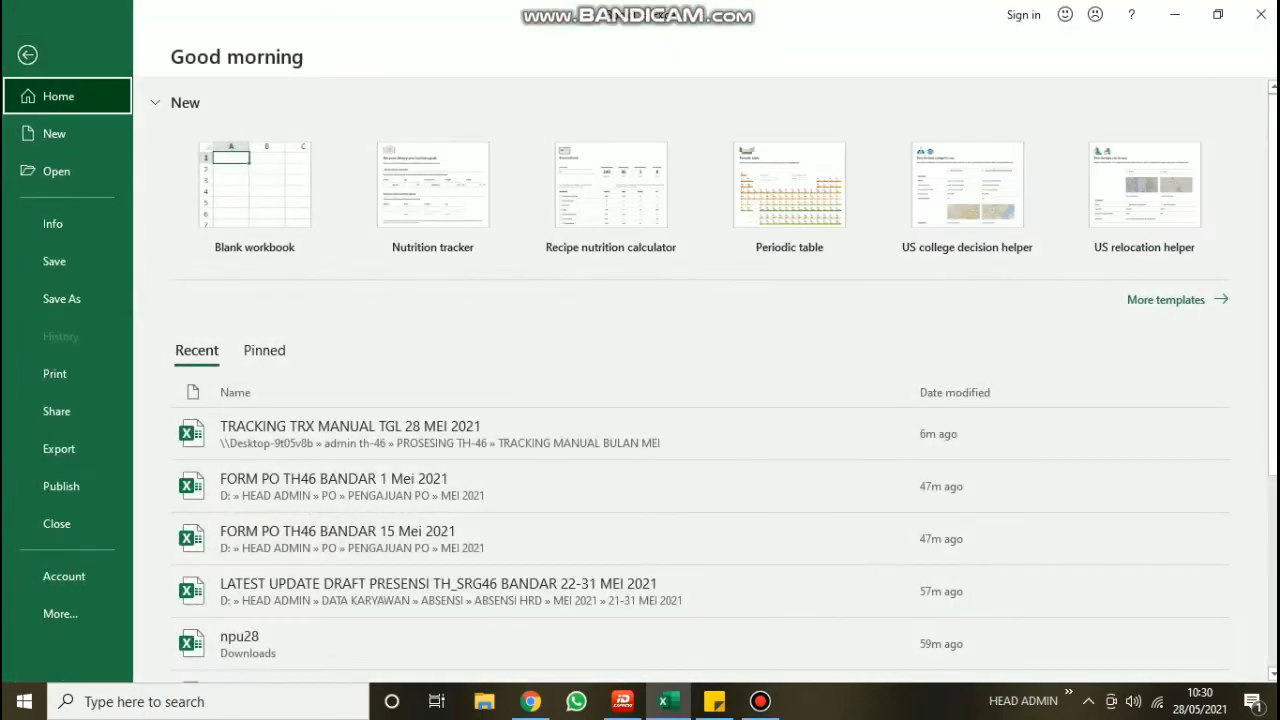
click(60, 613)
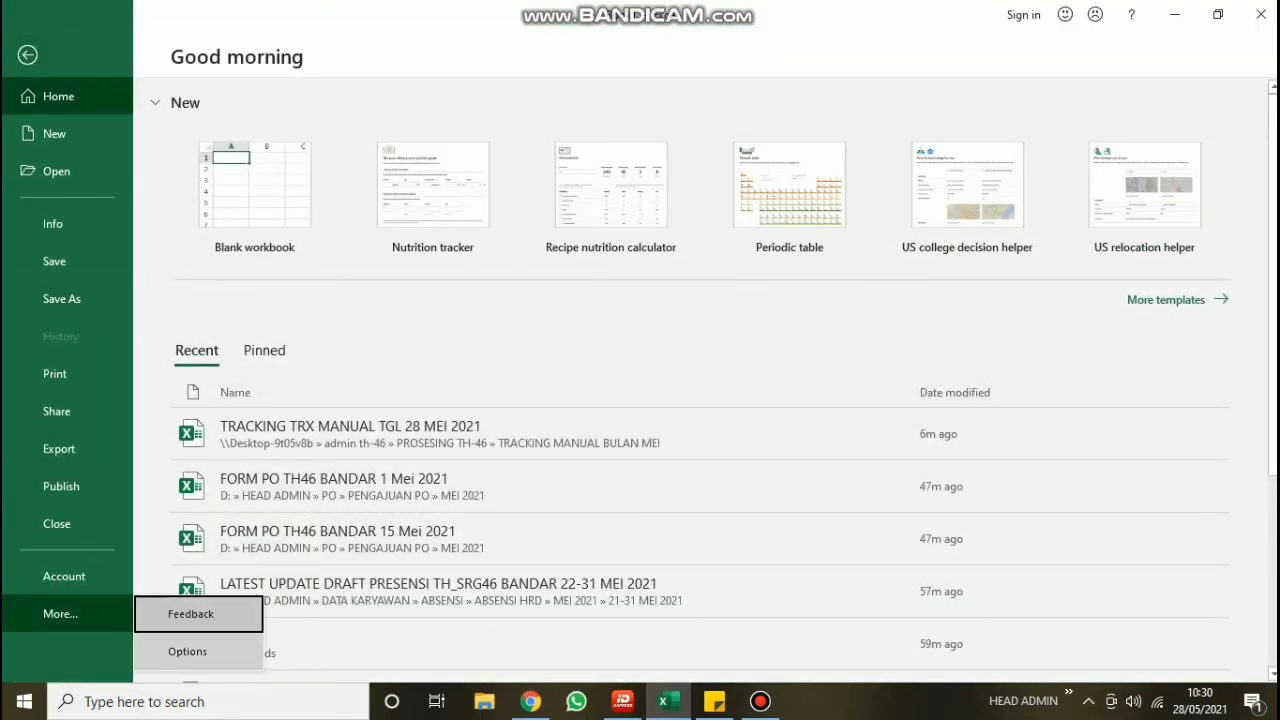
click(188, 651)
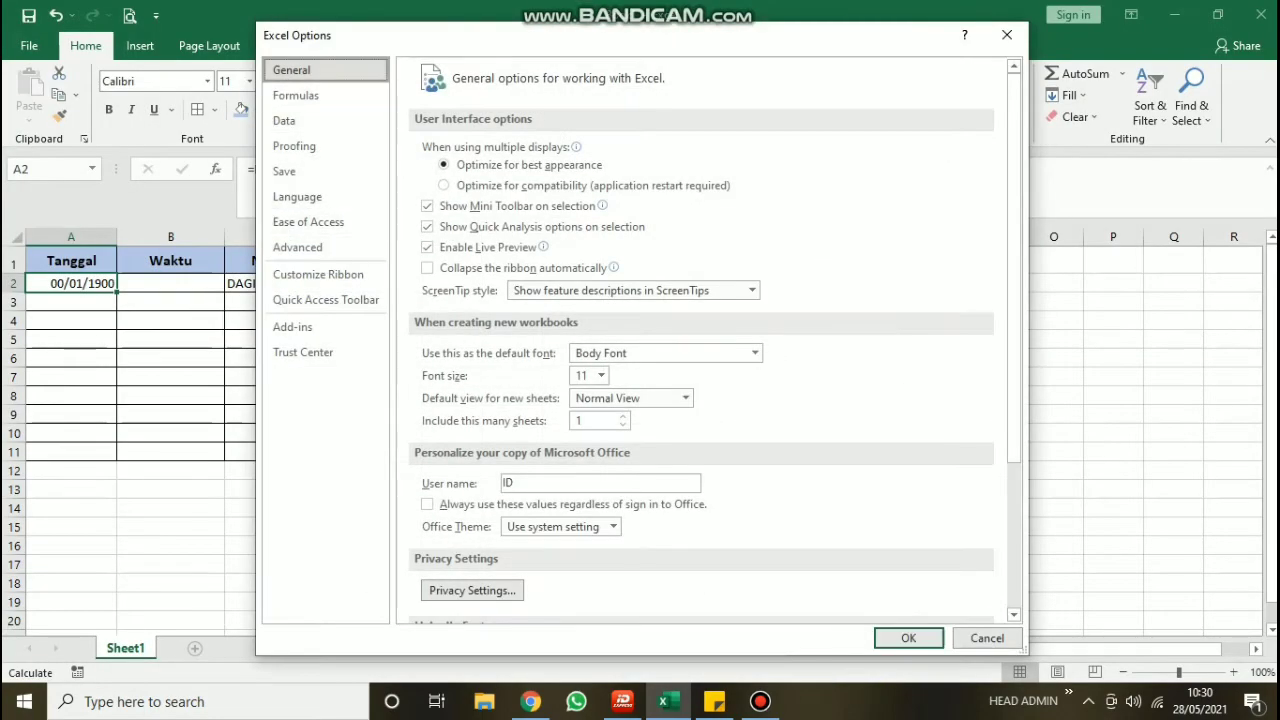
click(296, 95)
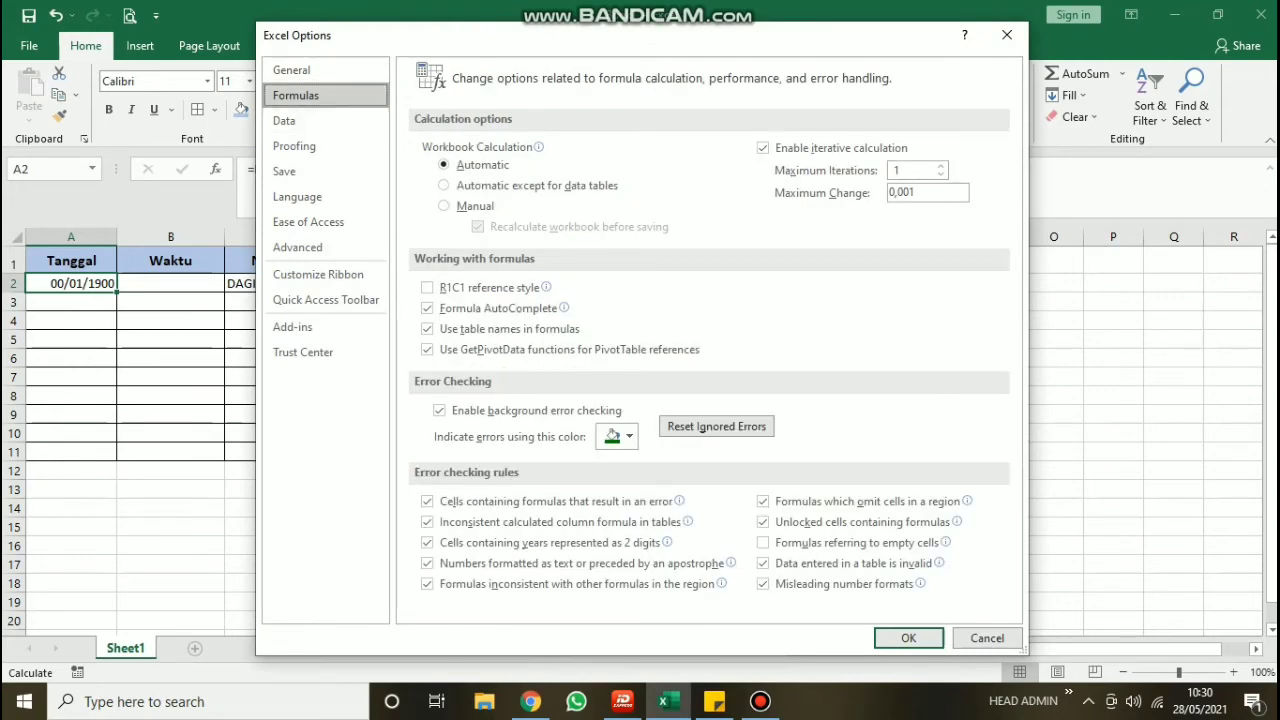
click(763, 147)
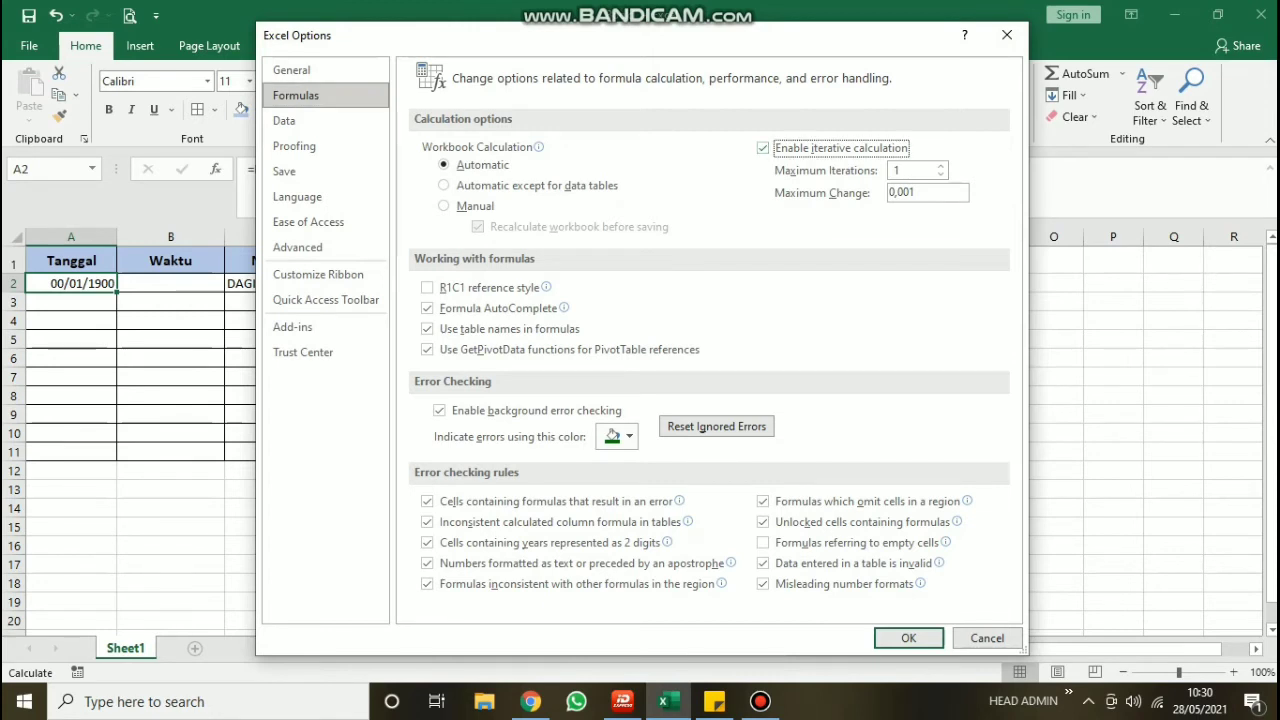
key(Tab)
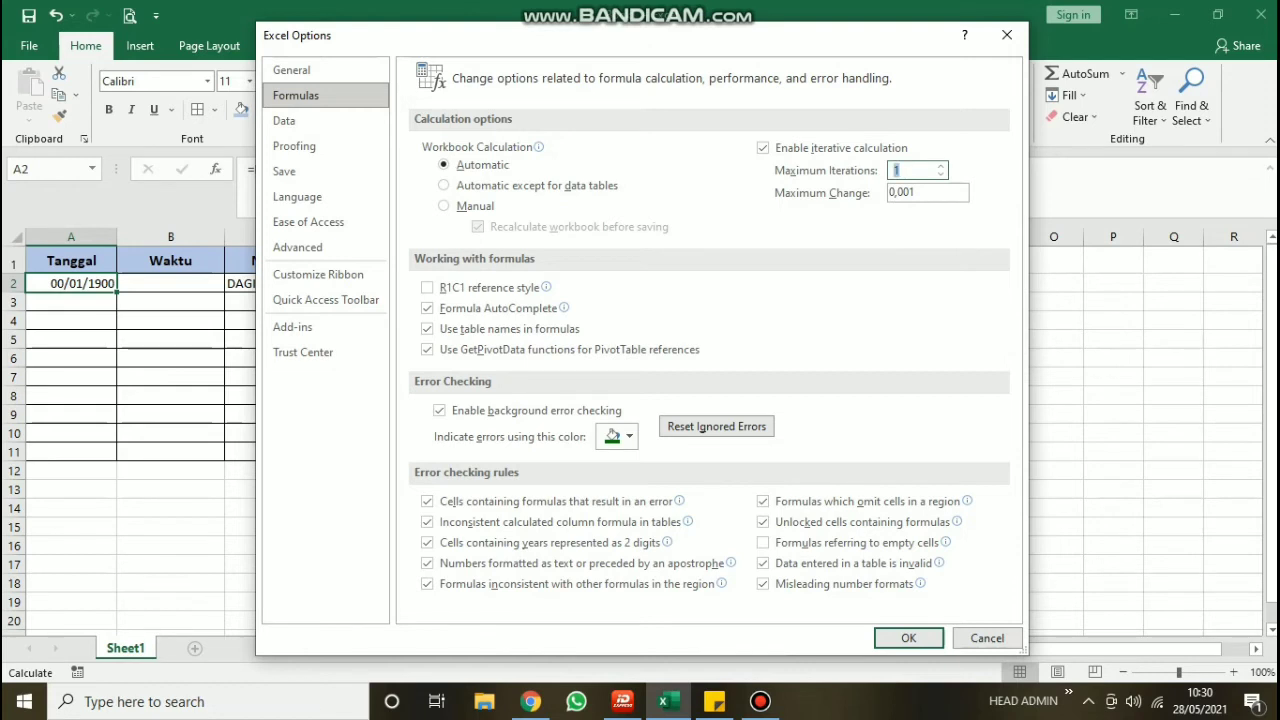
text(1)
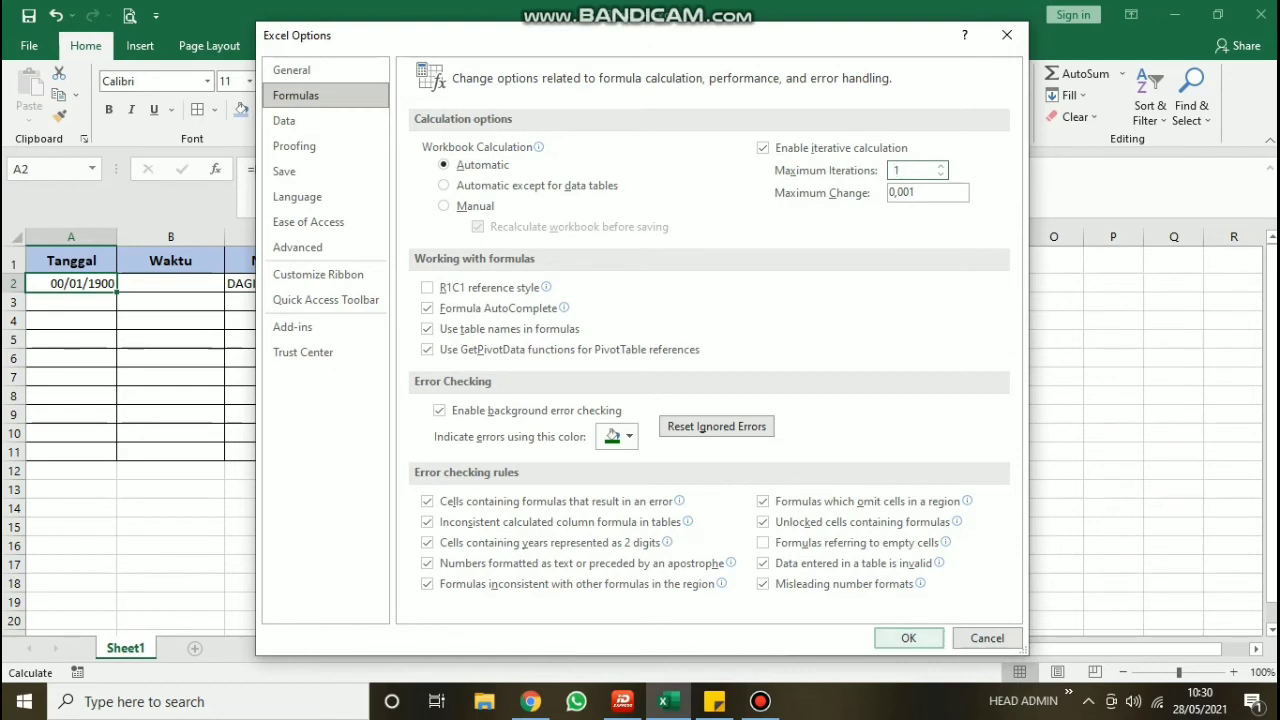
key(Return)
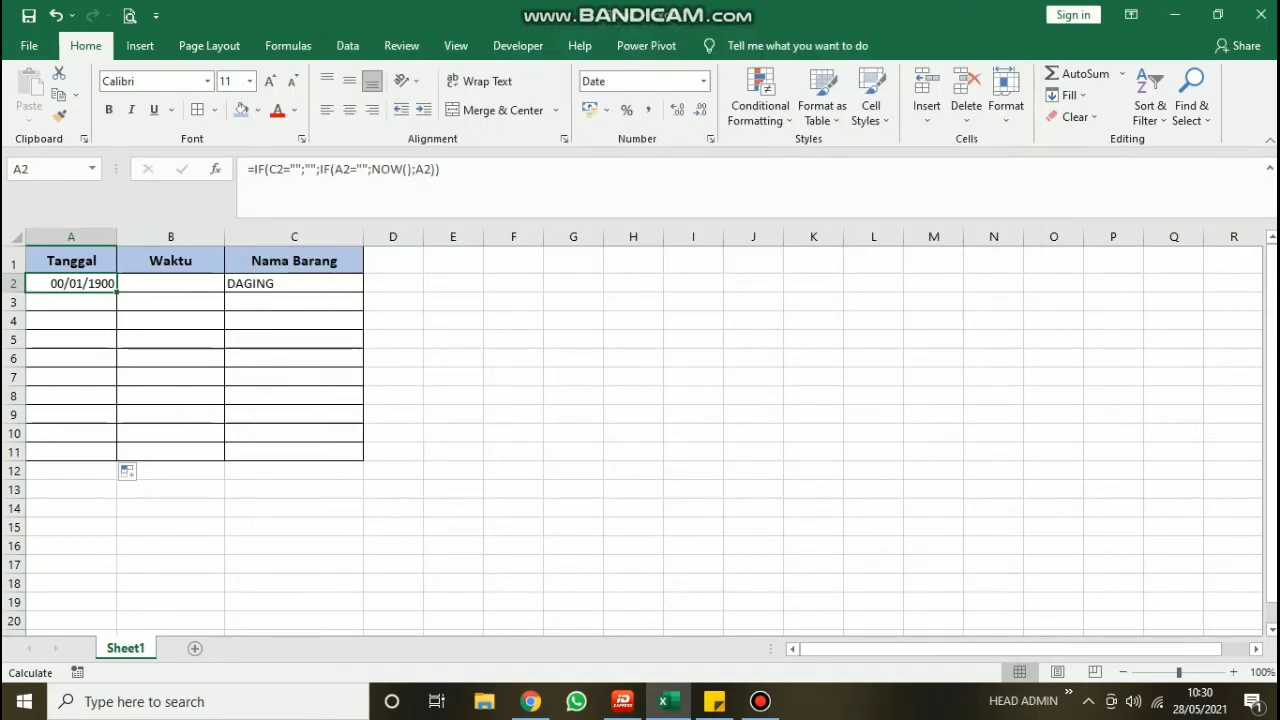
Step: Apply the custom DD/MM/YYYY date code to cell A2 in Format Cells > Custom
click(70, 302)
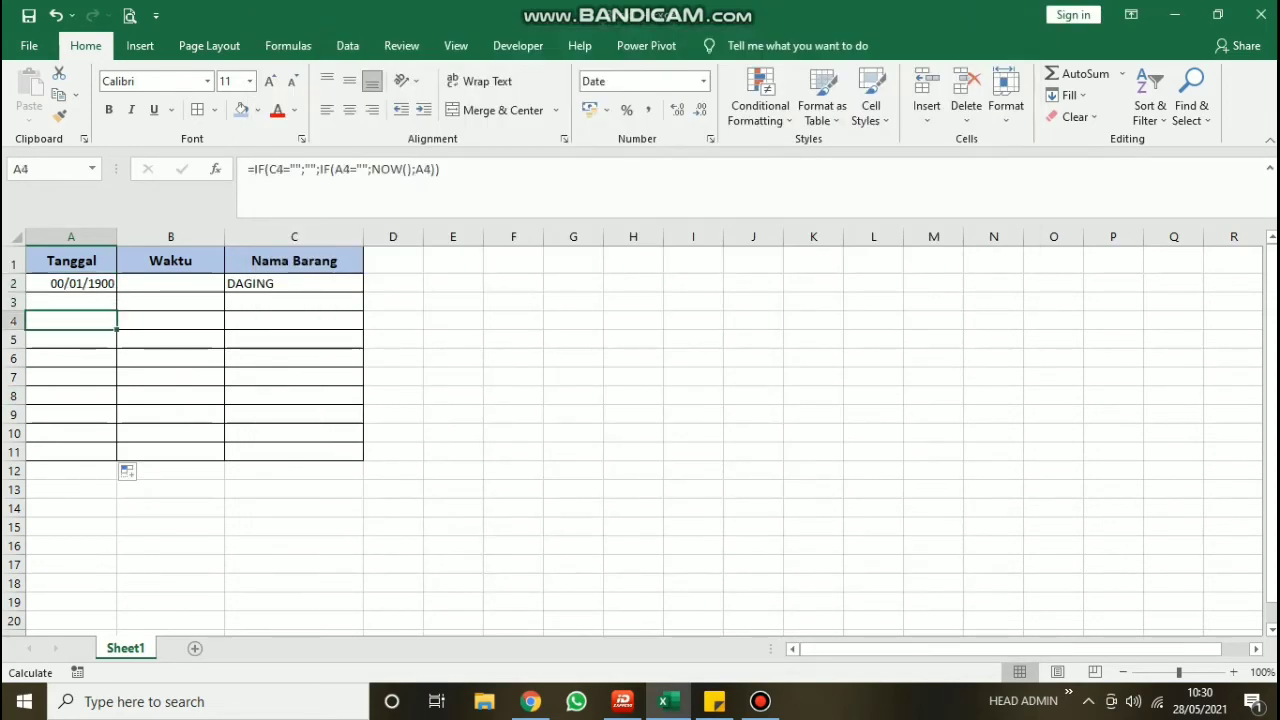
click(70, 283)
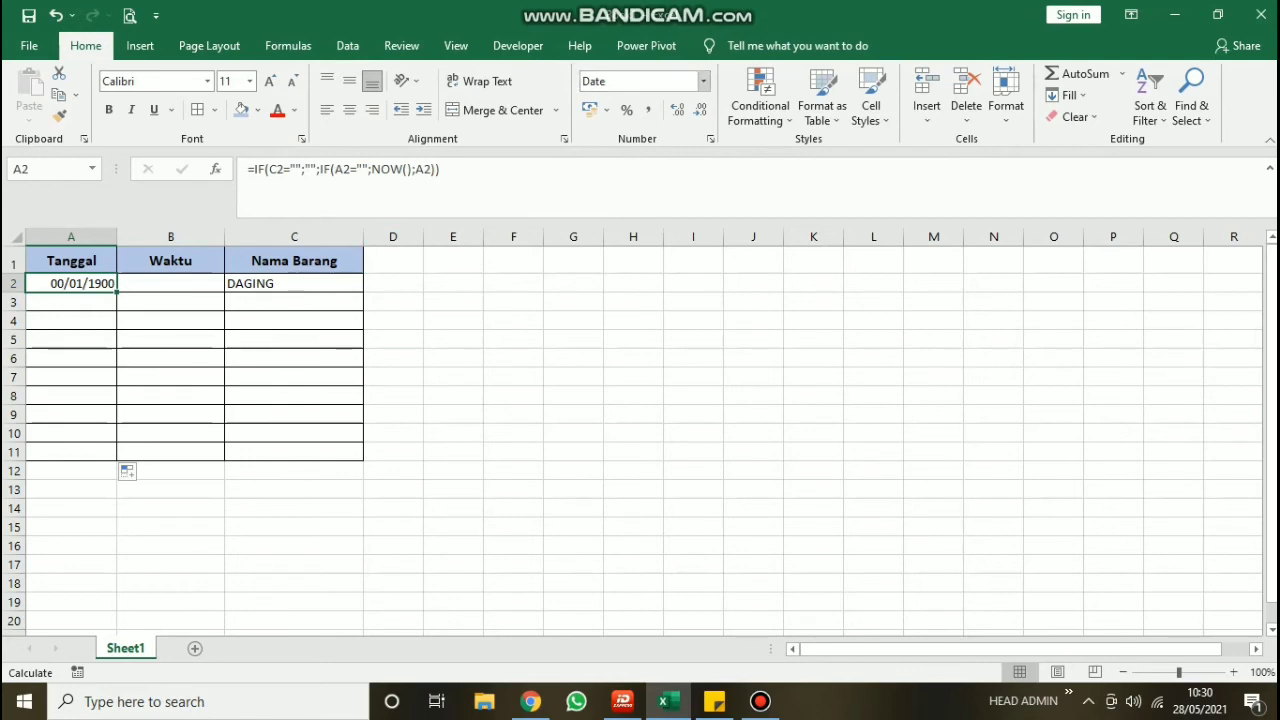
click(703, 81)
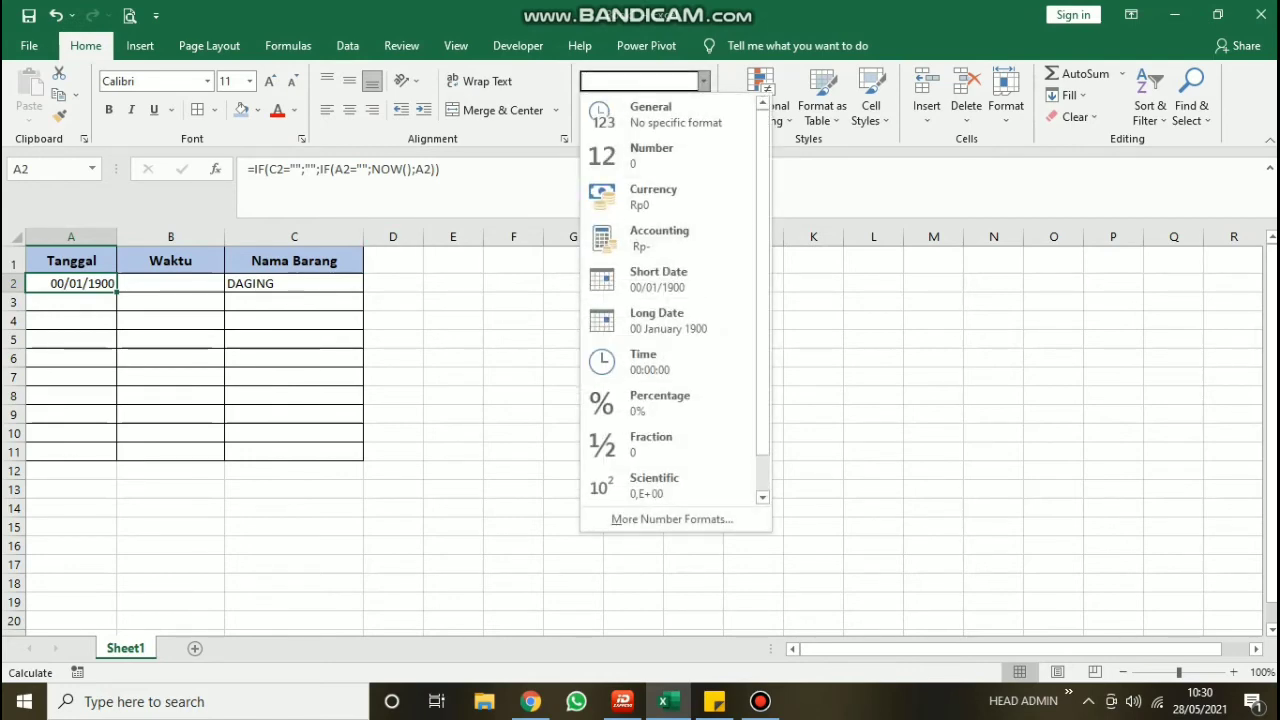
click(127, 471)
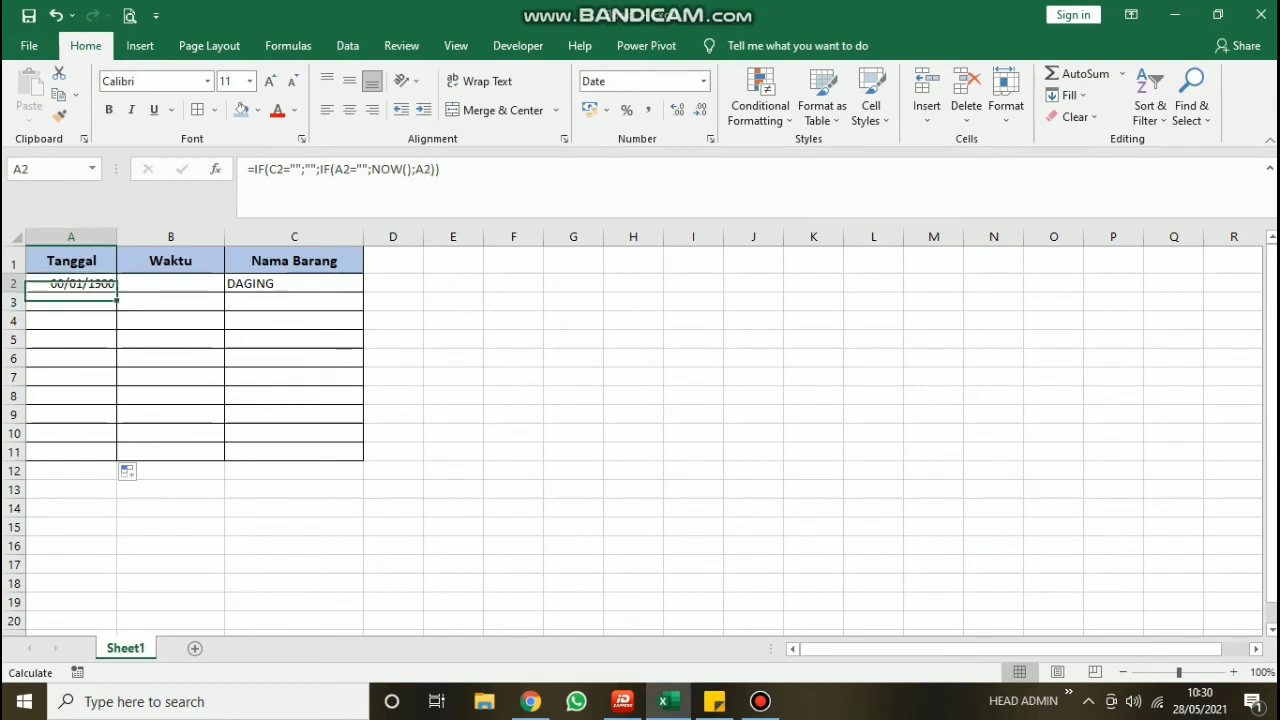
click(703, 81)
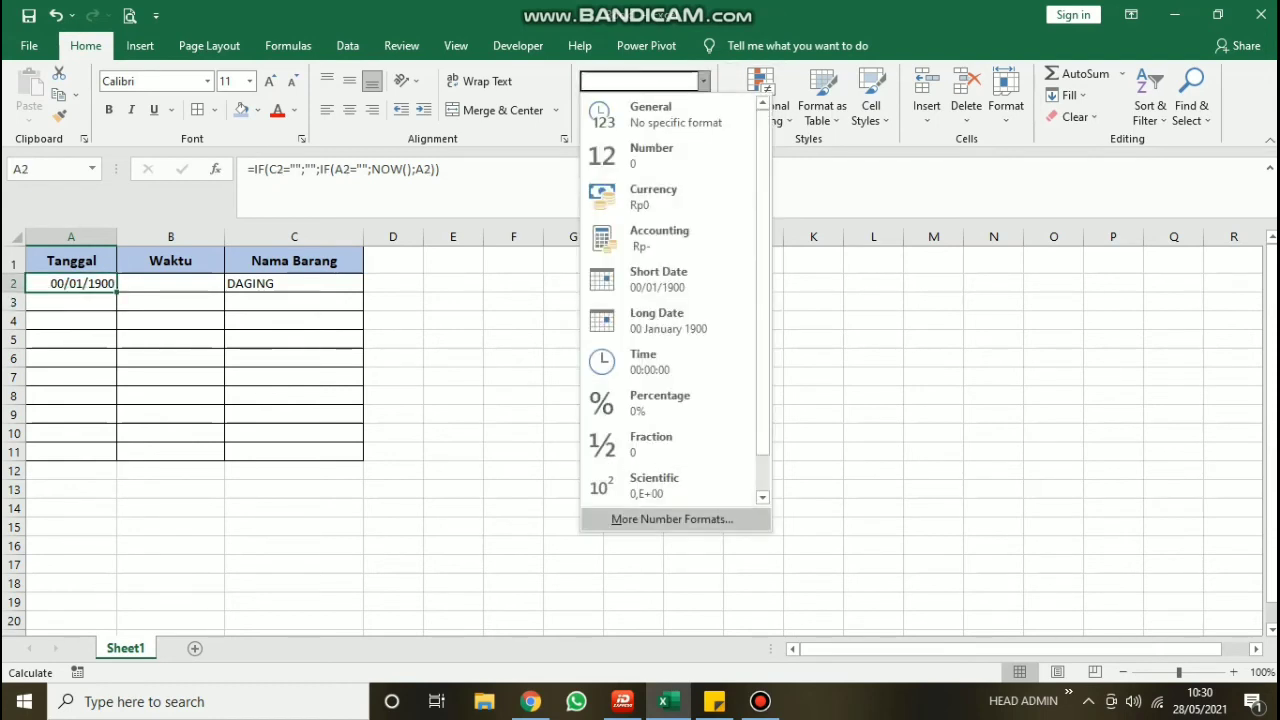
click(672, 519)
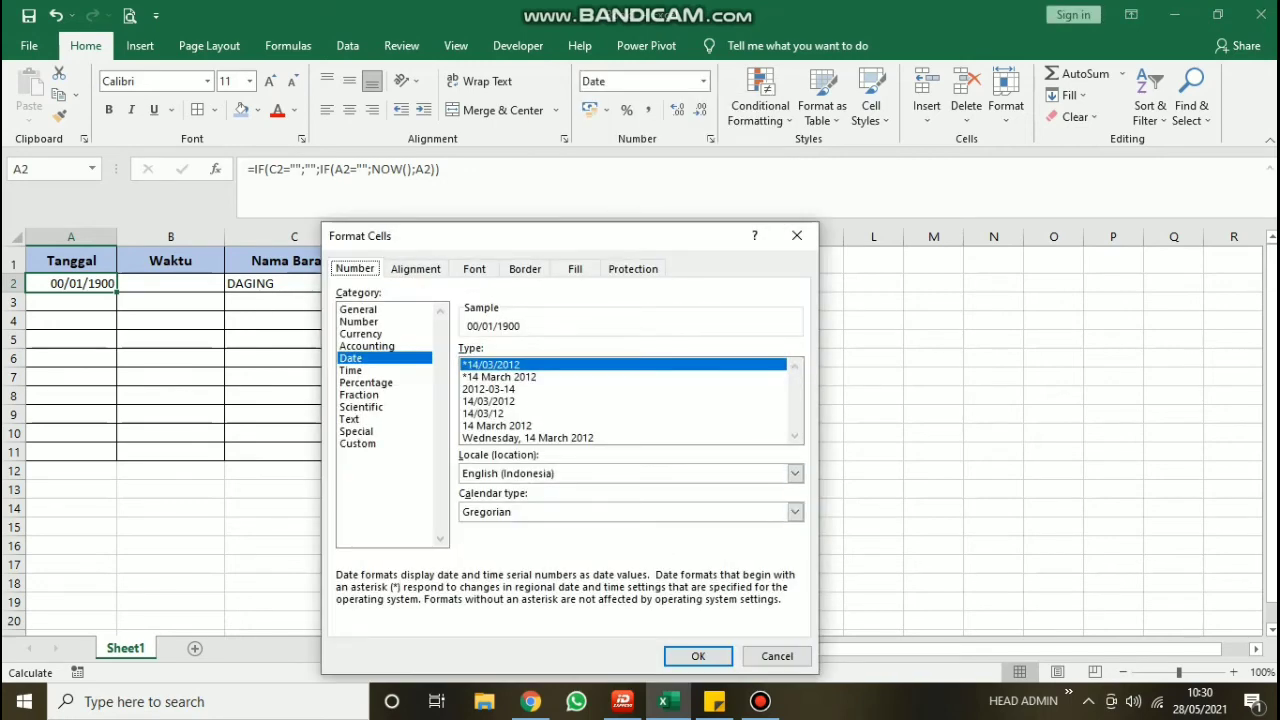
click(357, 443)
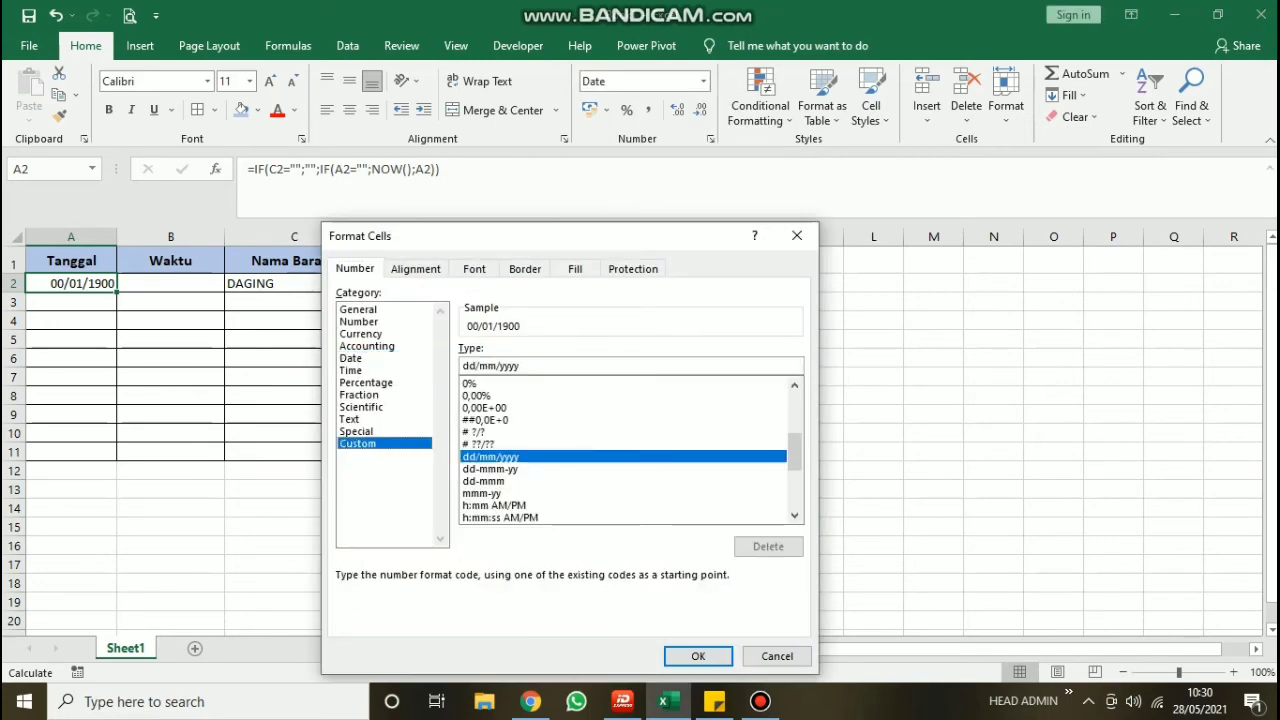
drag(520, 366, 462, 366)
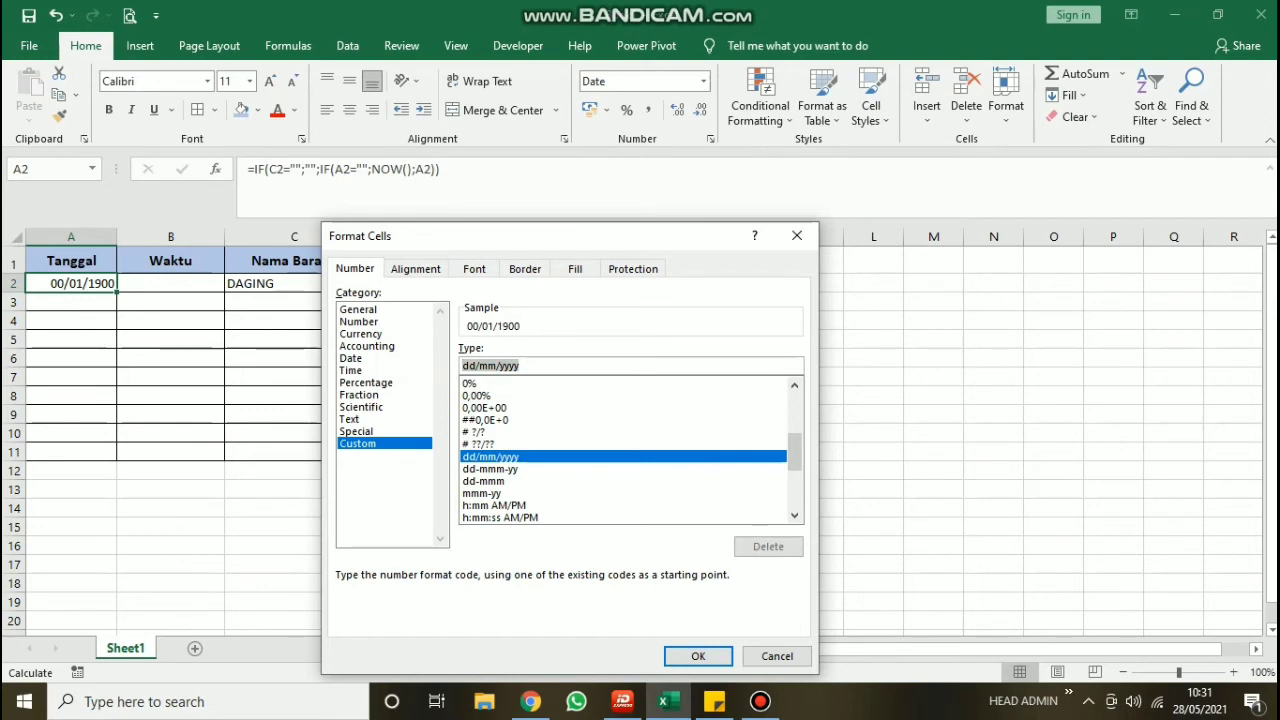
text(DD)
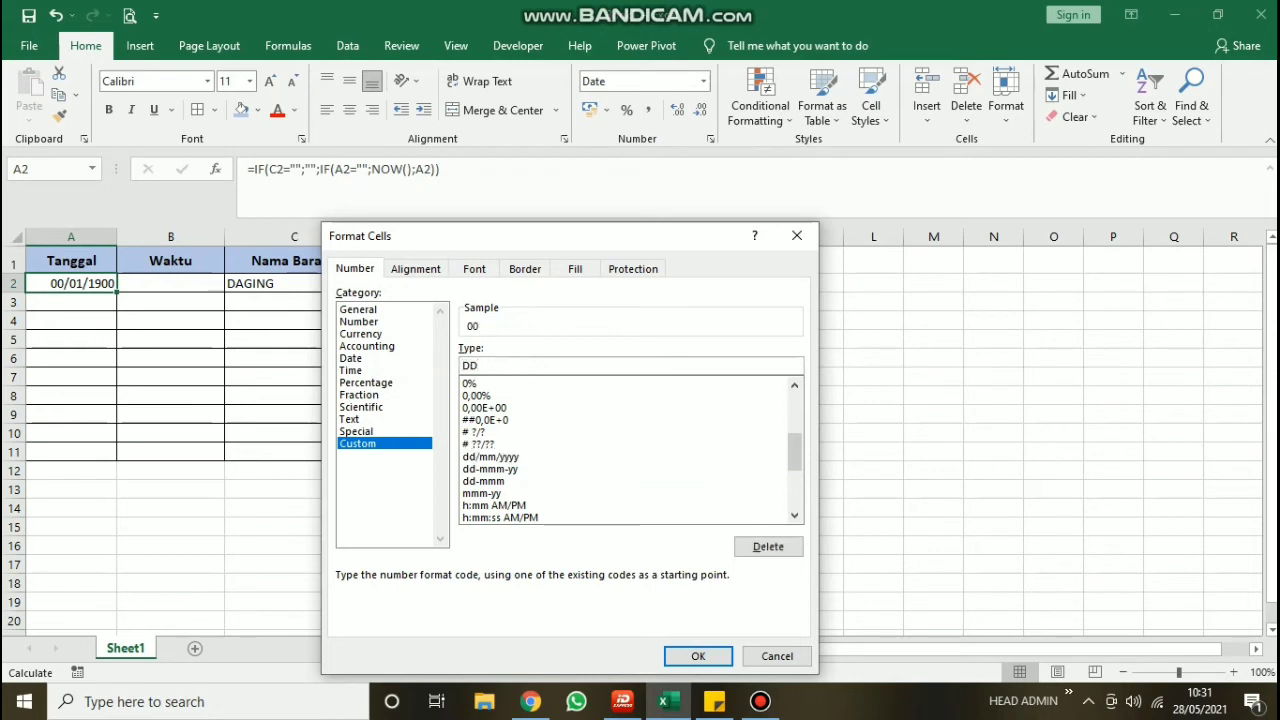
text(/MM)
text(/YYY)
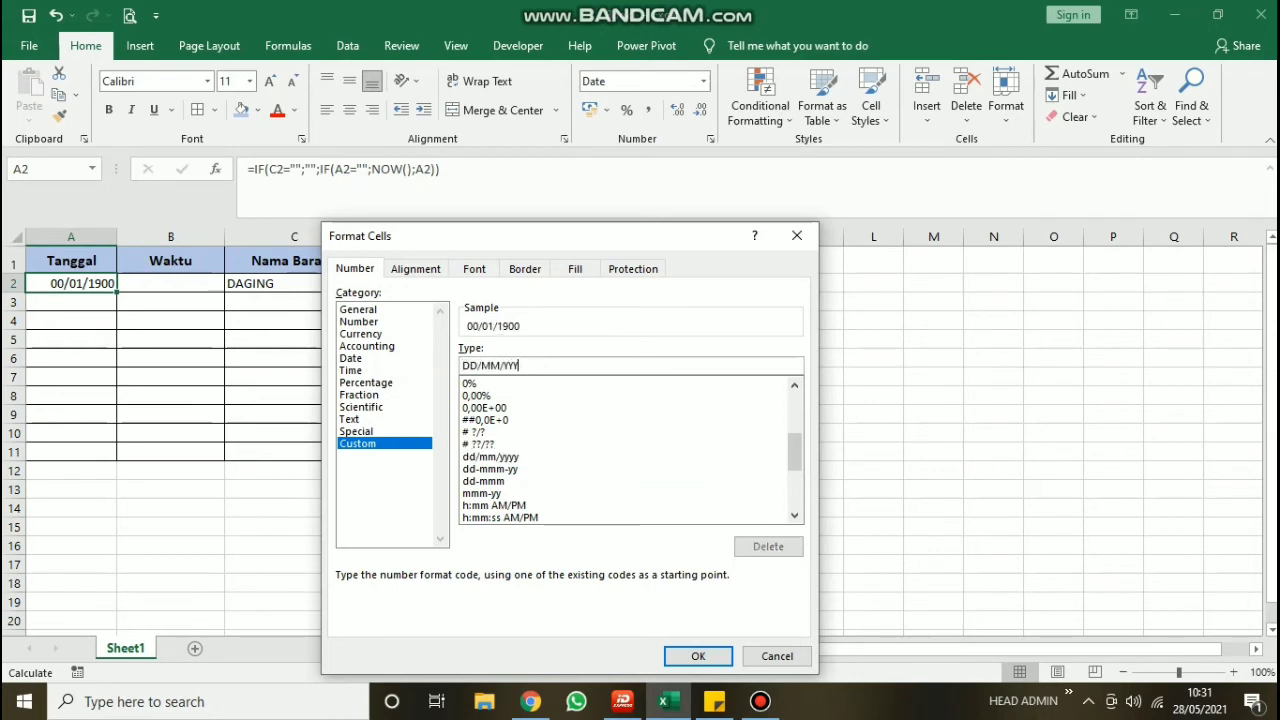
text(Y)
click(470, 365)
key(Return)
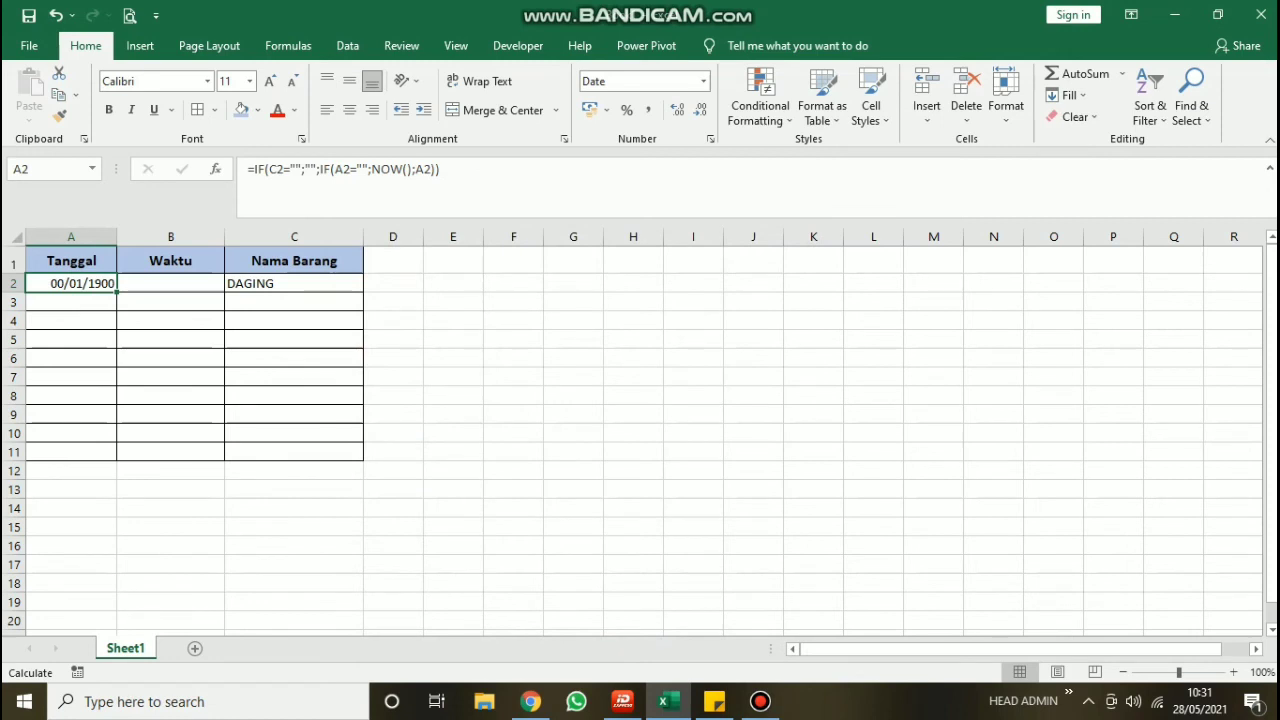
Step: Enter =IF(C2="";"";IF(B2="";NOW();B2)) in B2 so it stamps the time once C2 has an item
drag(117, 292, 117, 293)
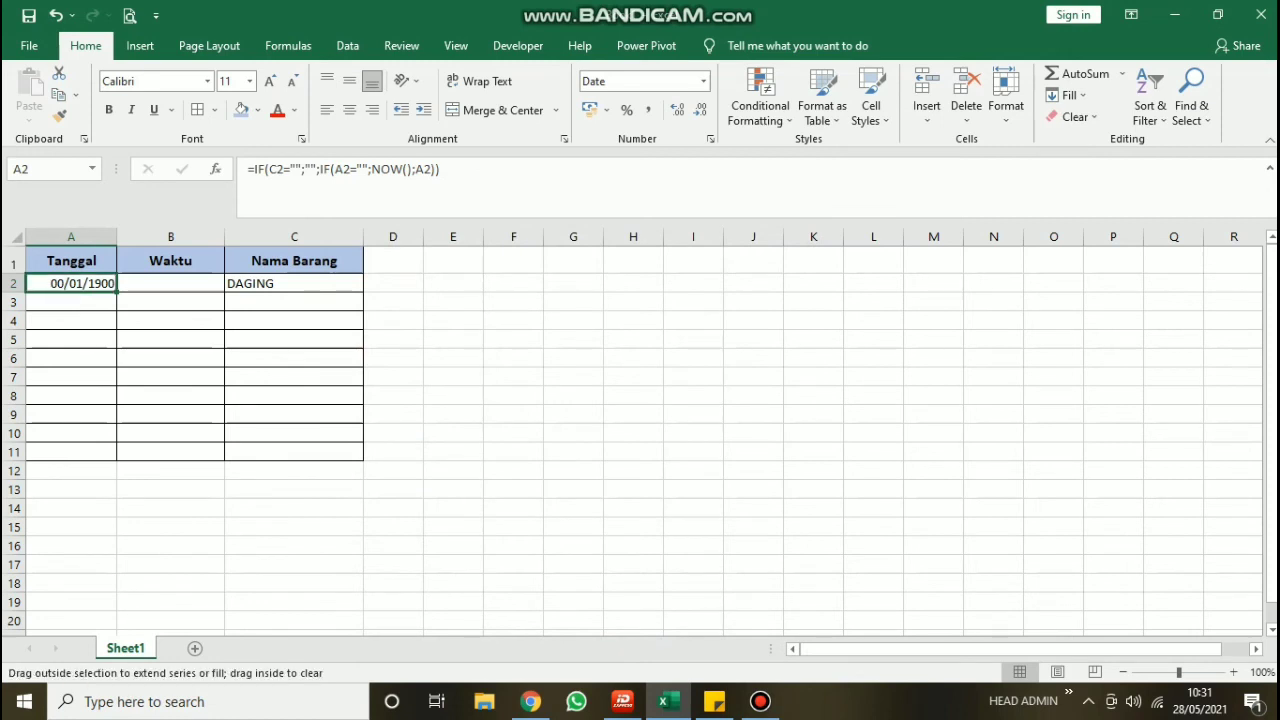
click(170, 283)
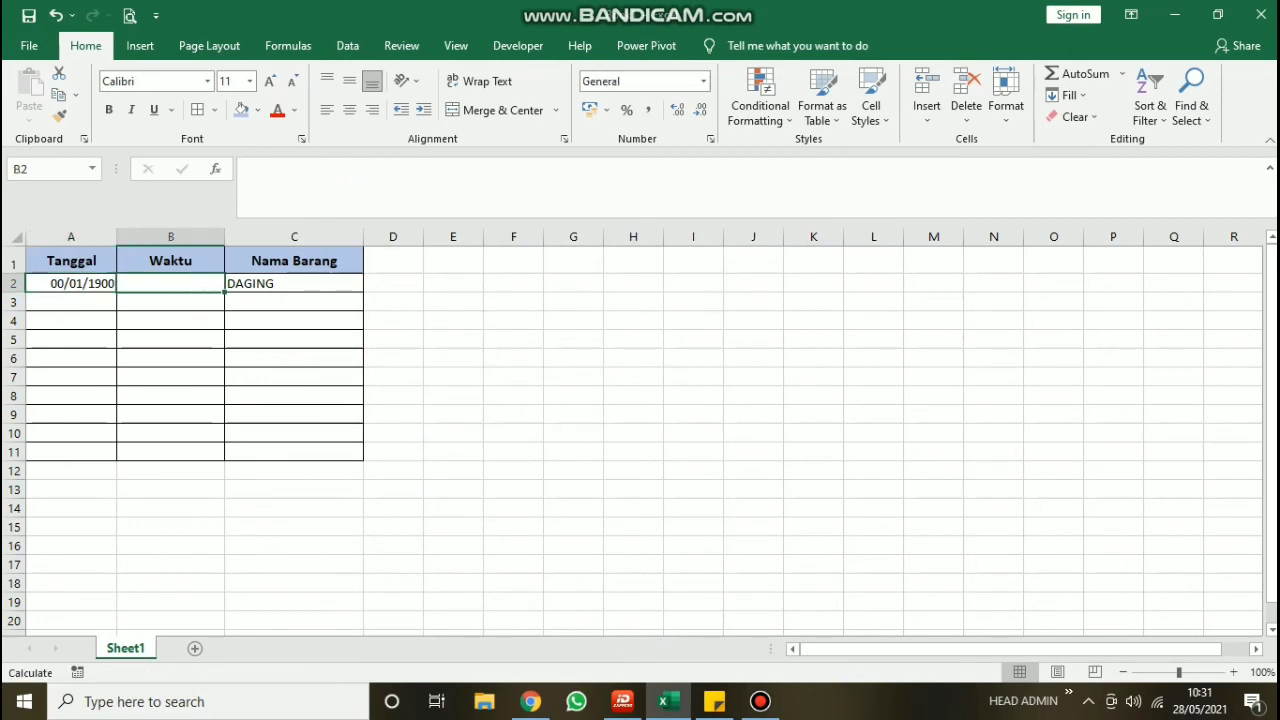
text(=)
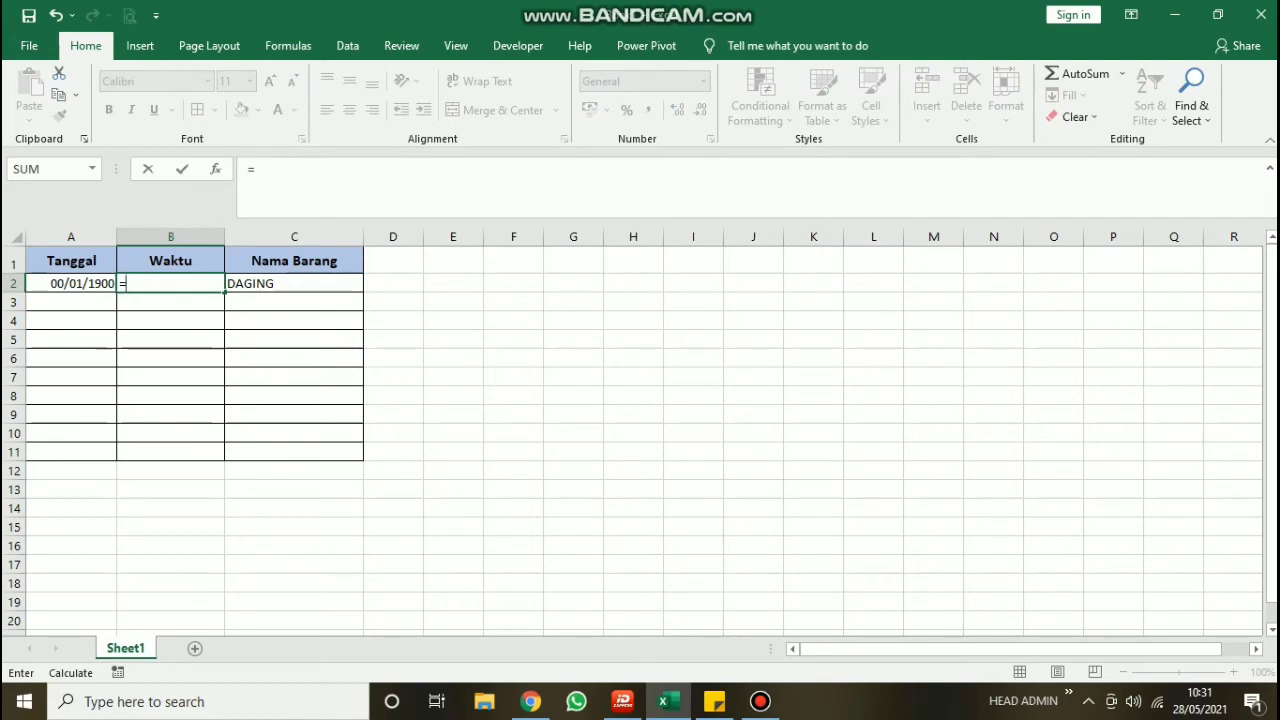
key(Escape)
click(71, 283)
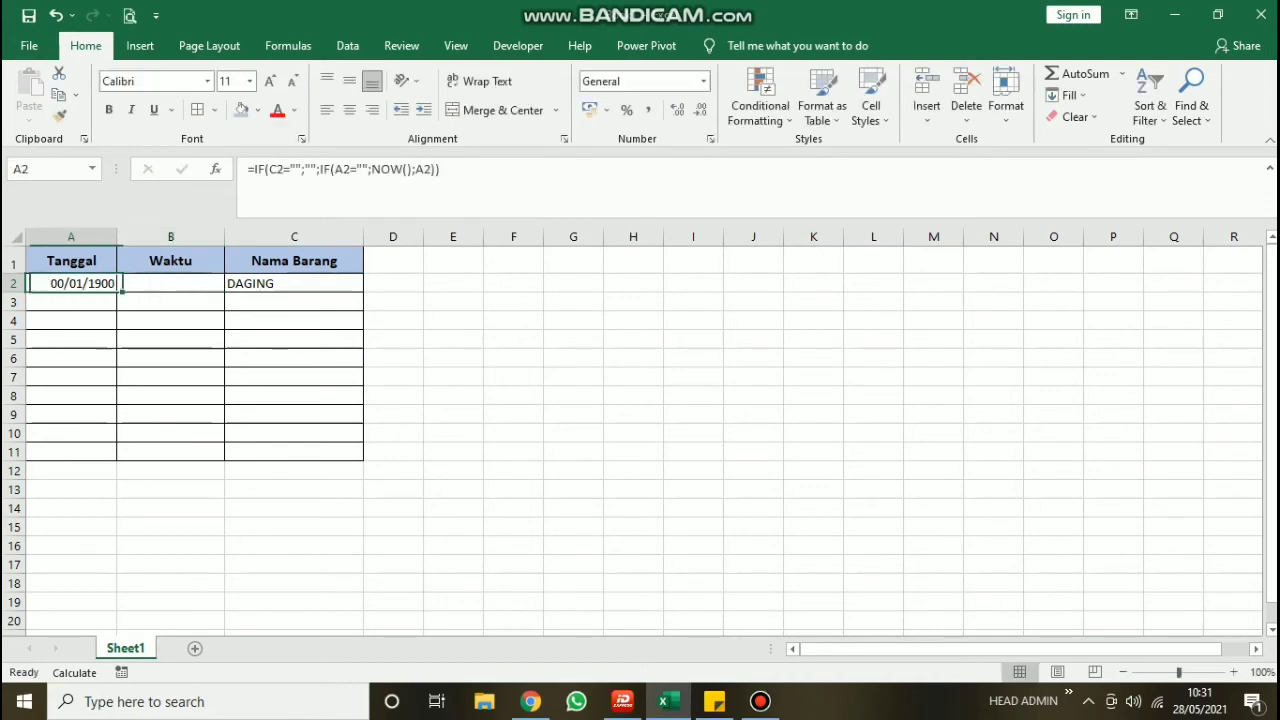
click(170, 283)
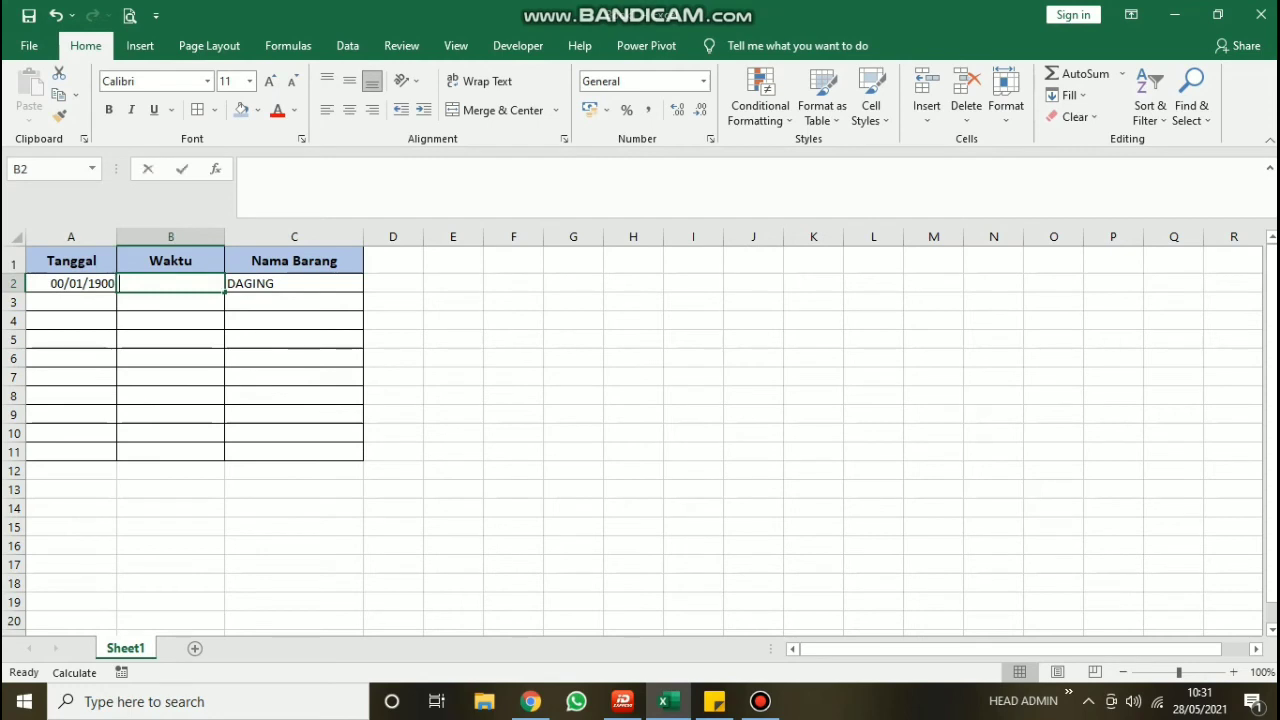
text(=)
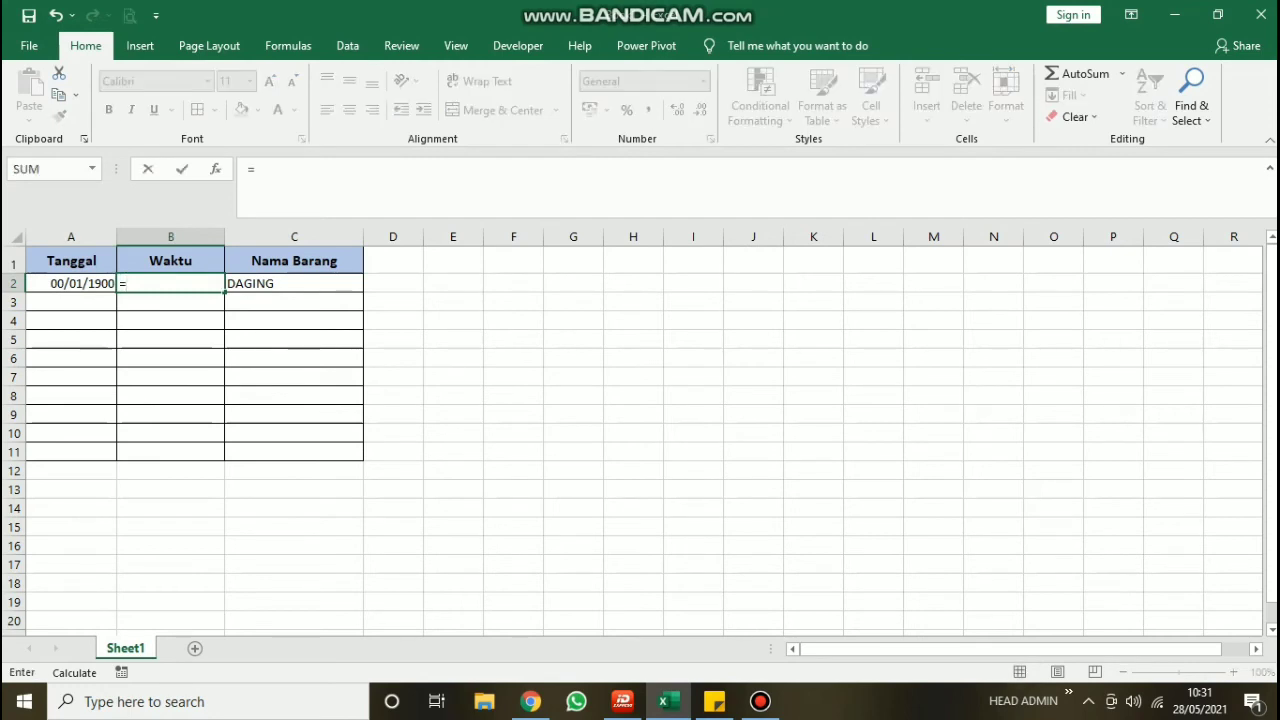
text(IF()
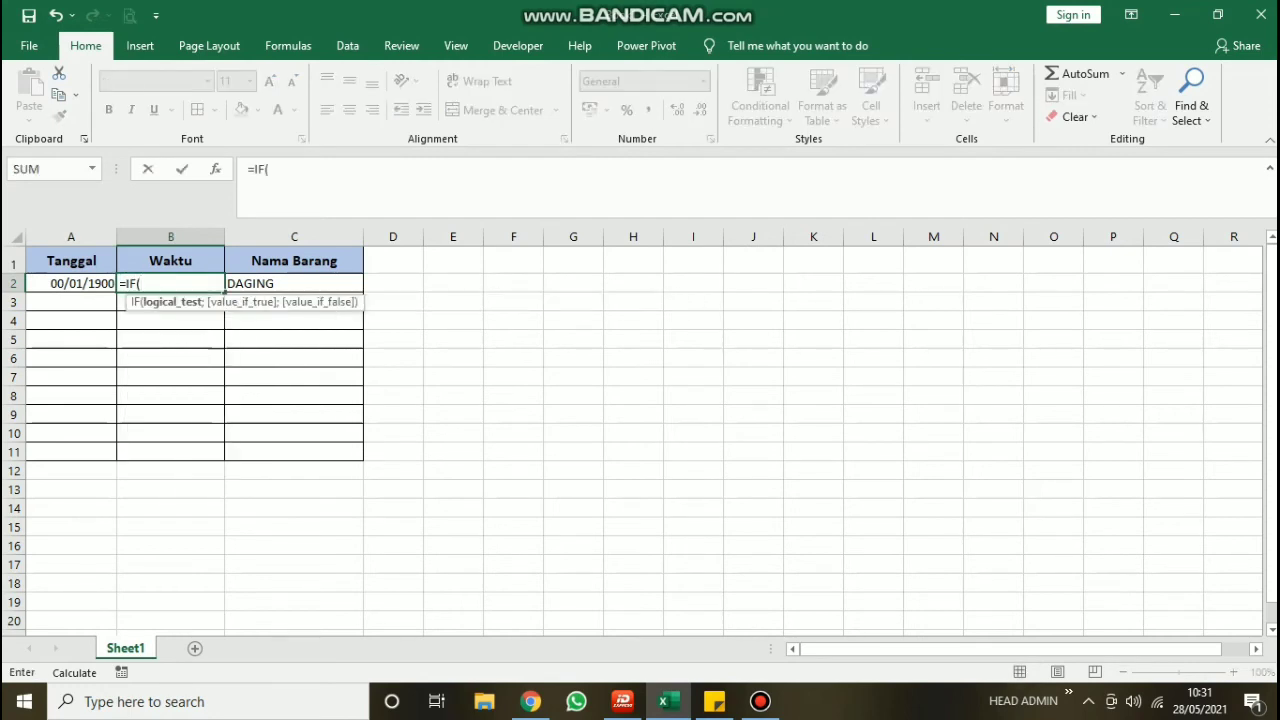
click(294, 283)
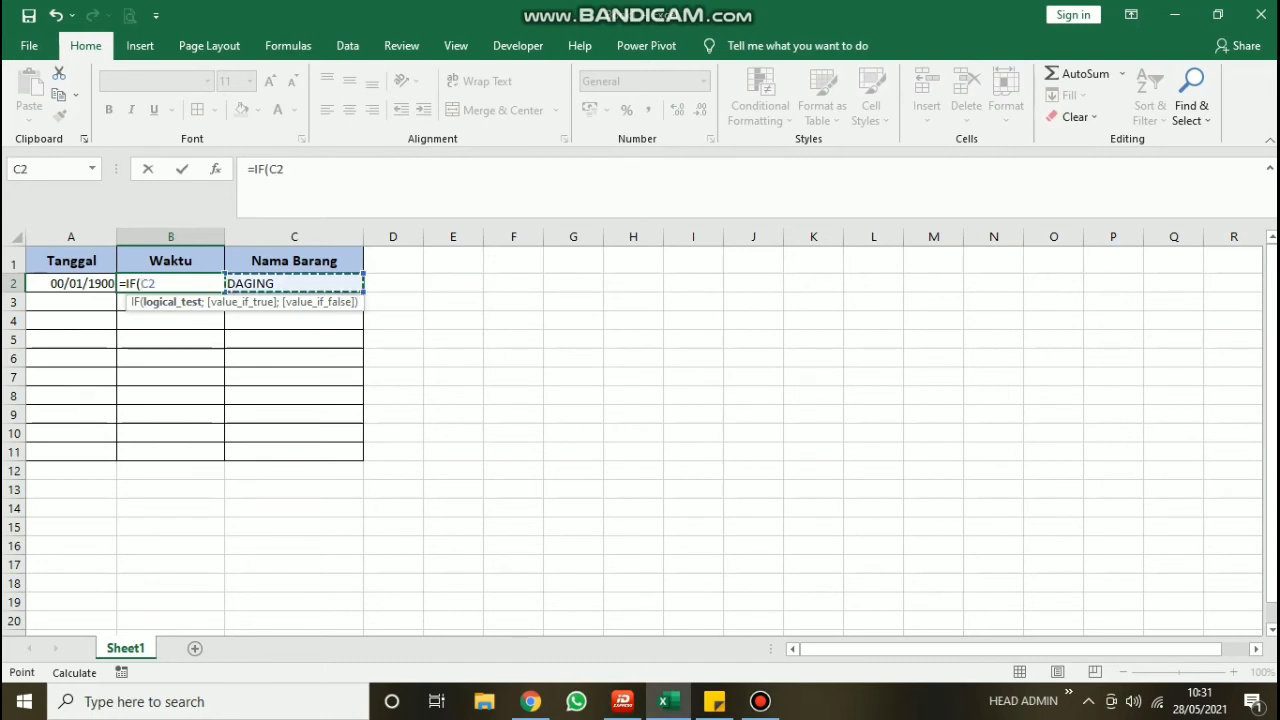
text(=)
text("";)
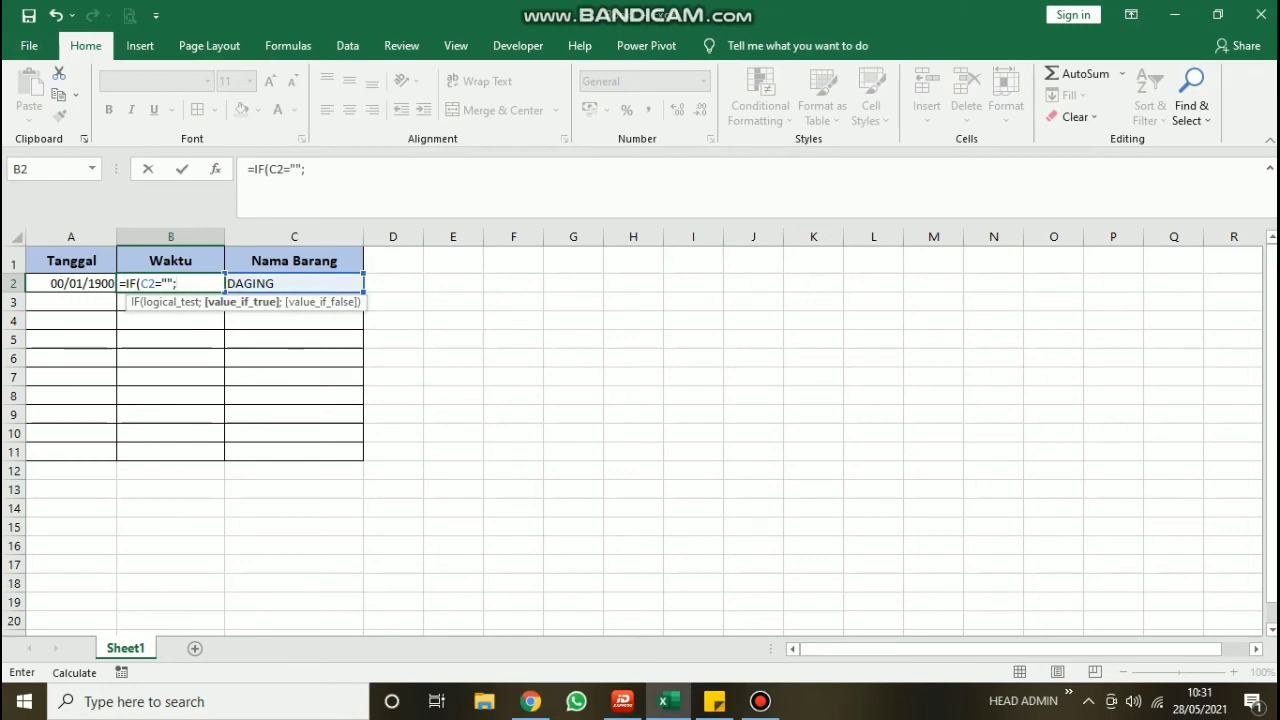
text("")
text(;I)
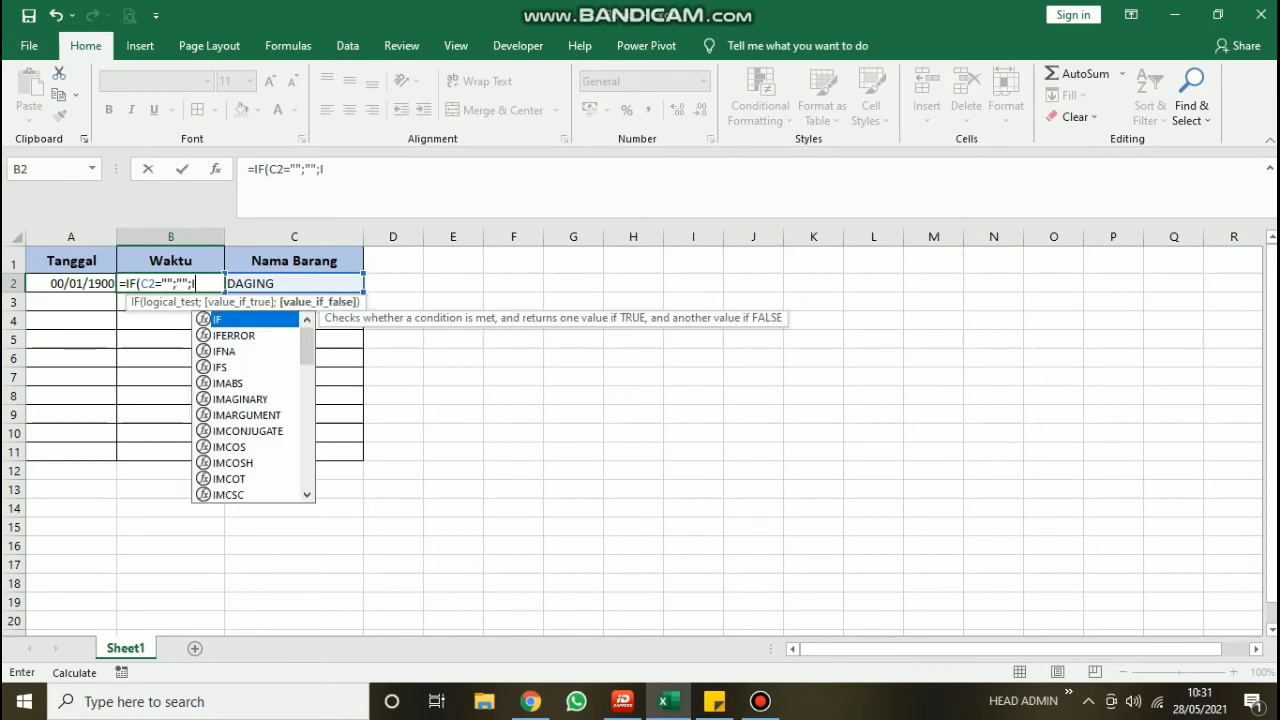
text(F()
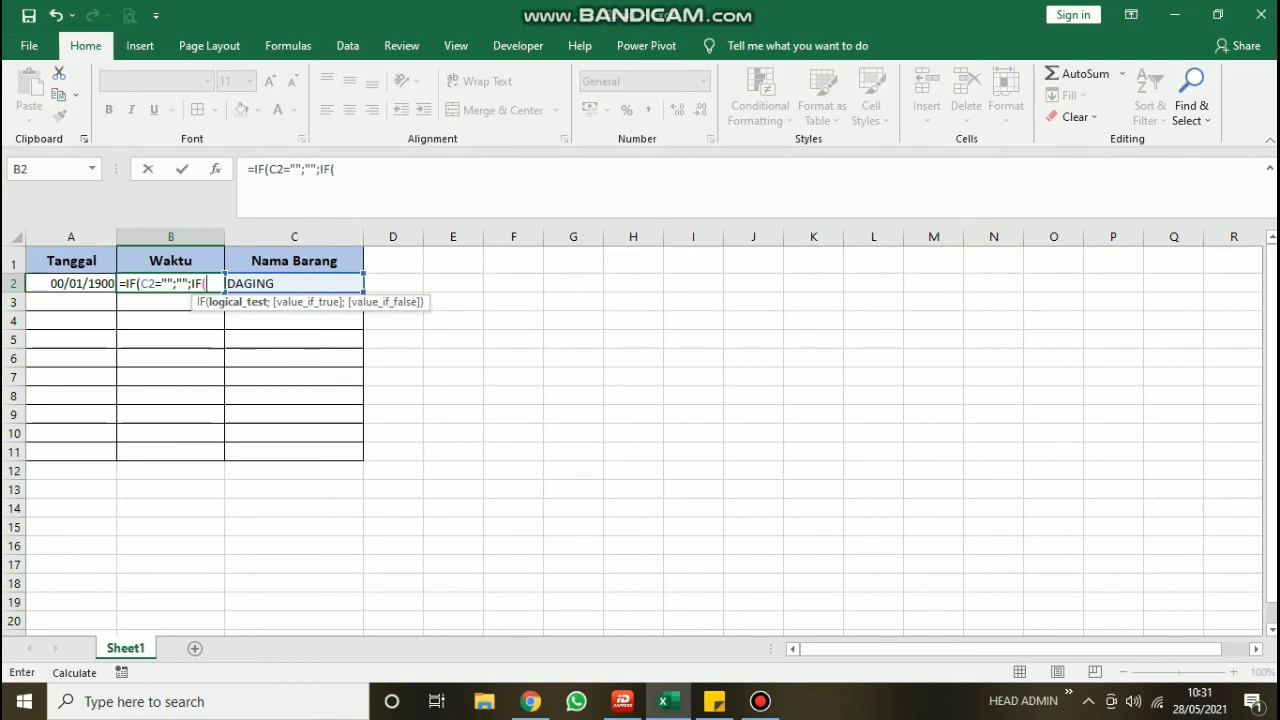
text(B2)
text(=)
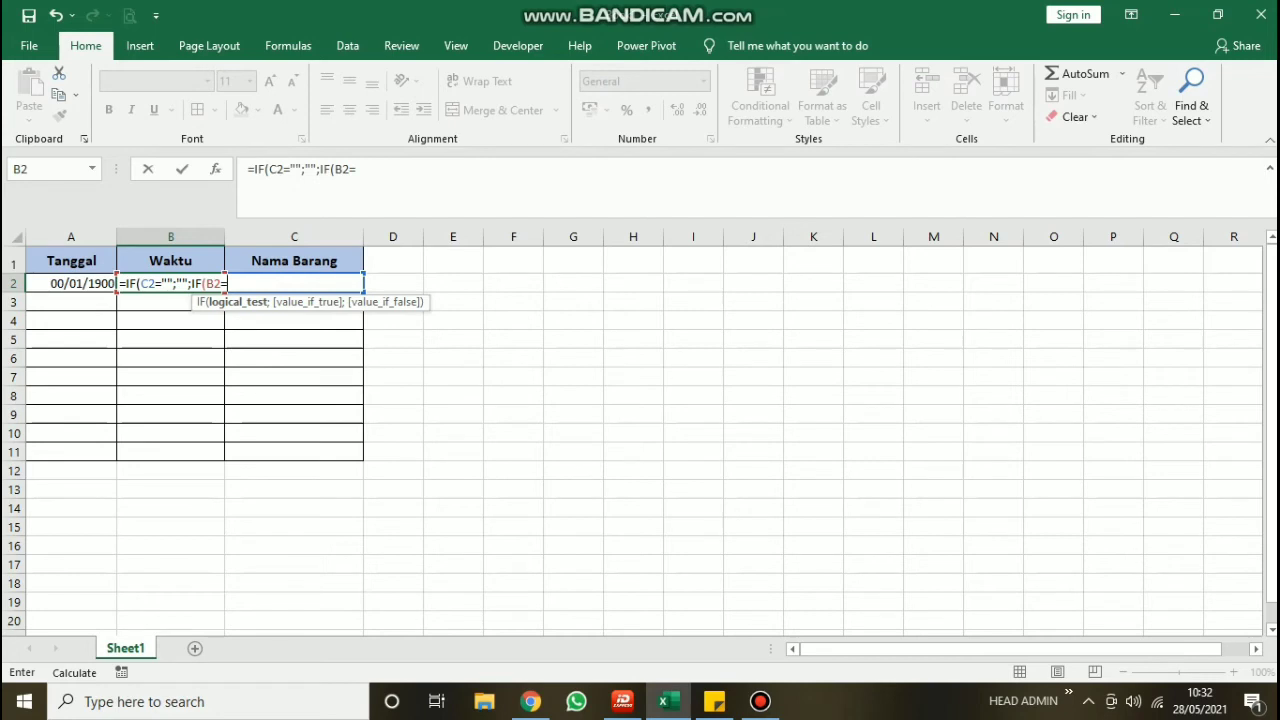
text("")
text(;)
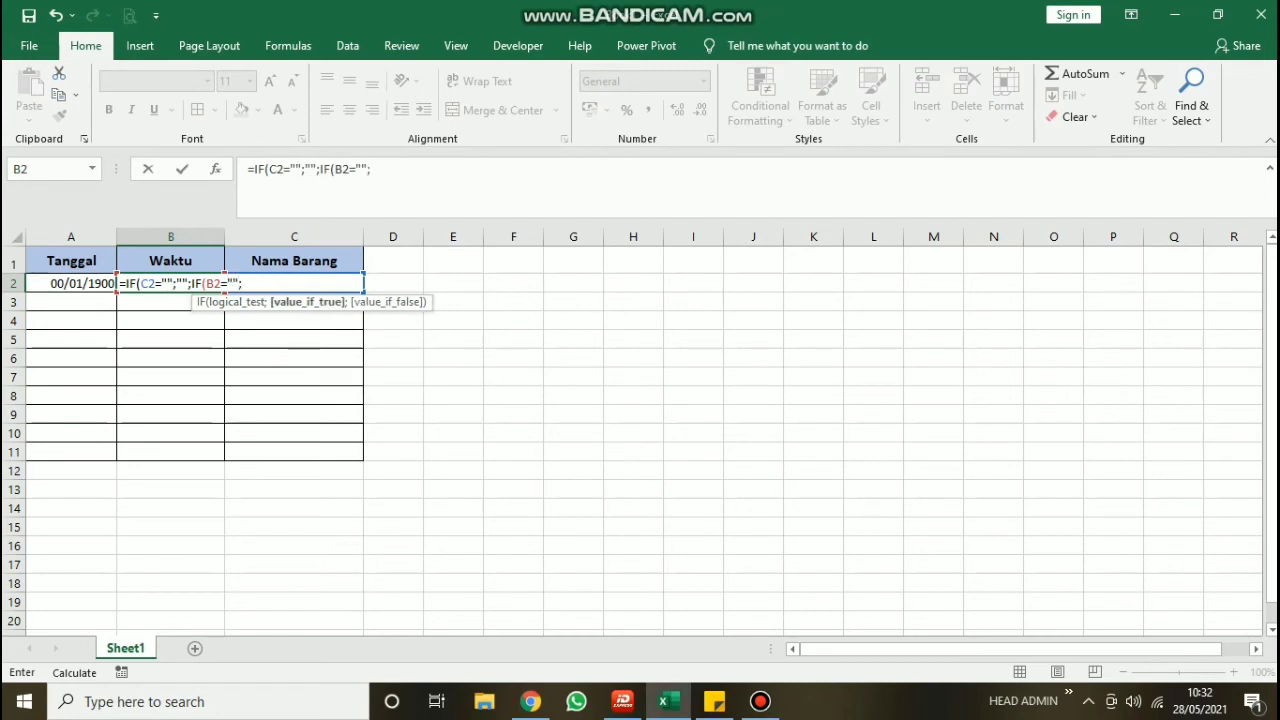
text(NOW()
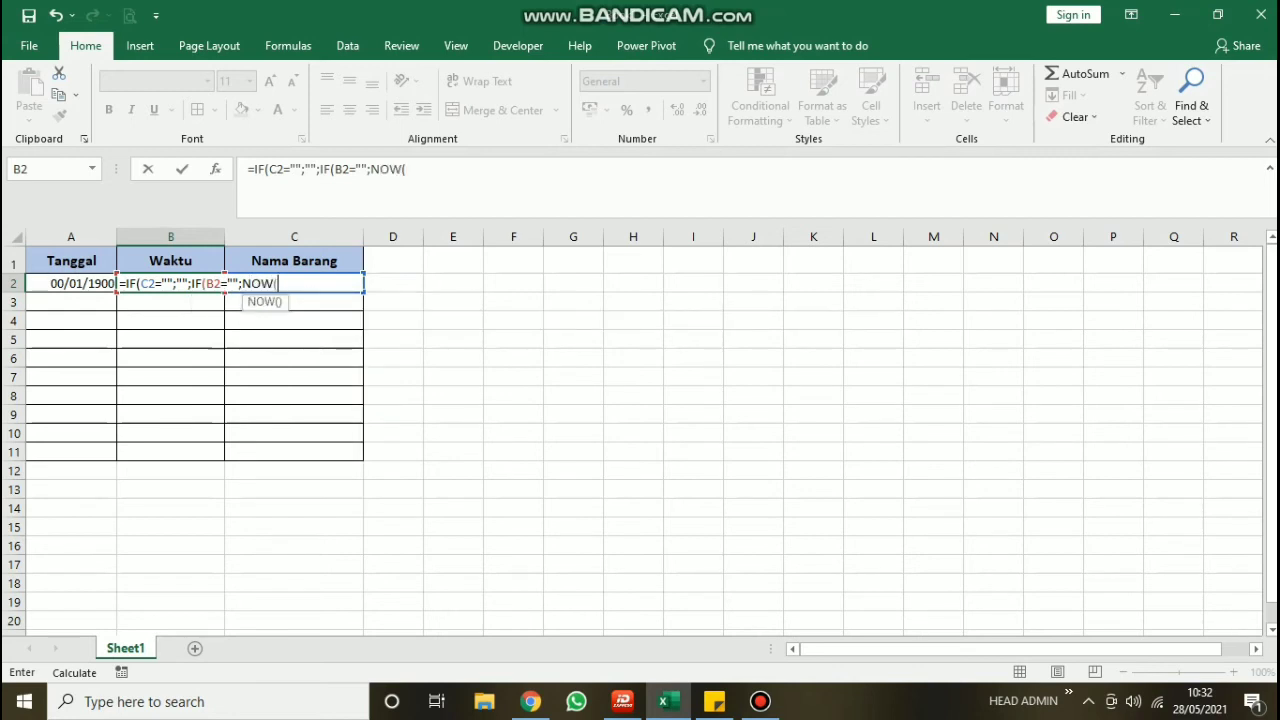
text())
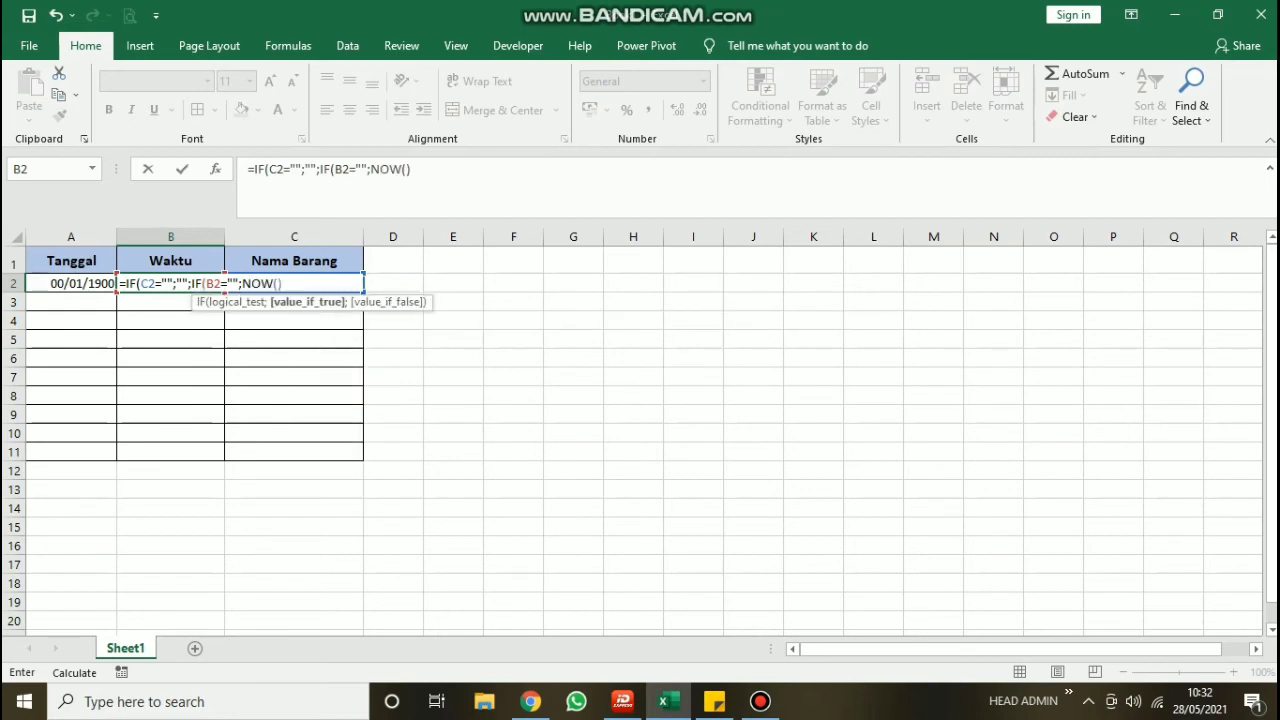
text(;)
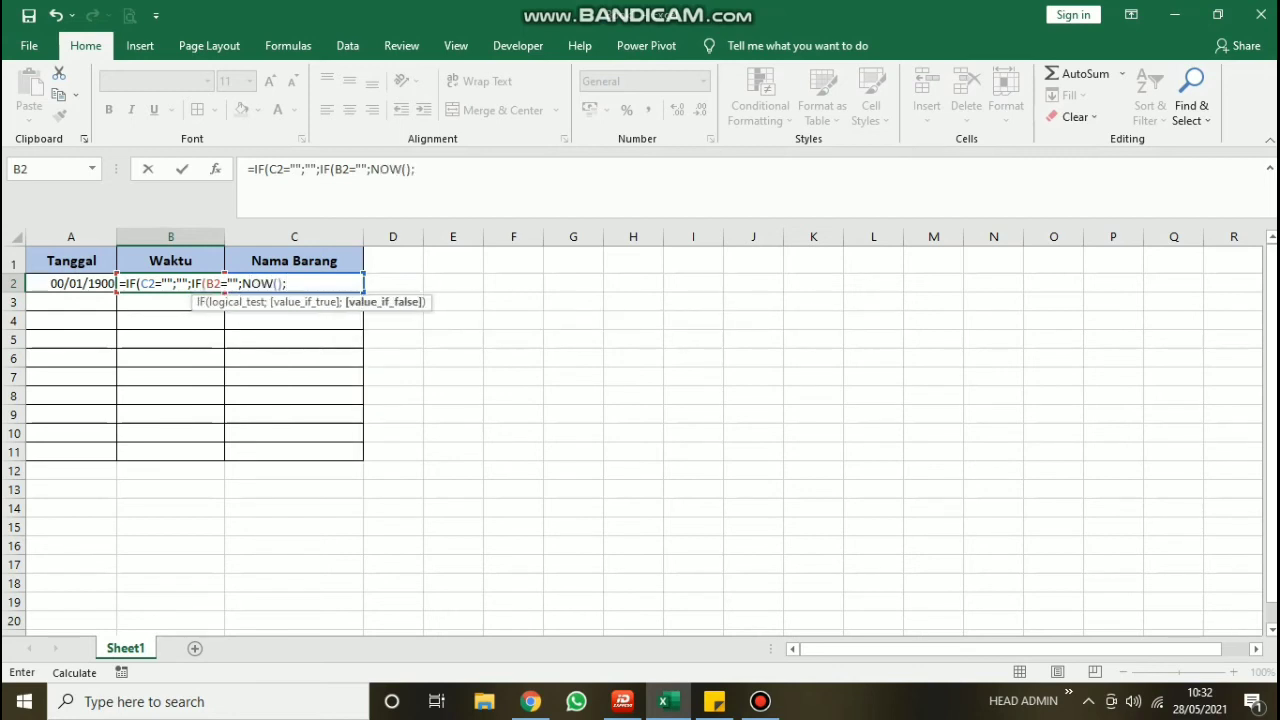
text(B2)
key(Return)
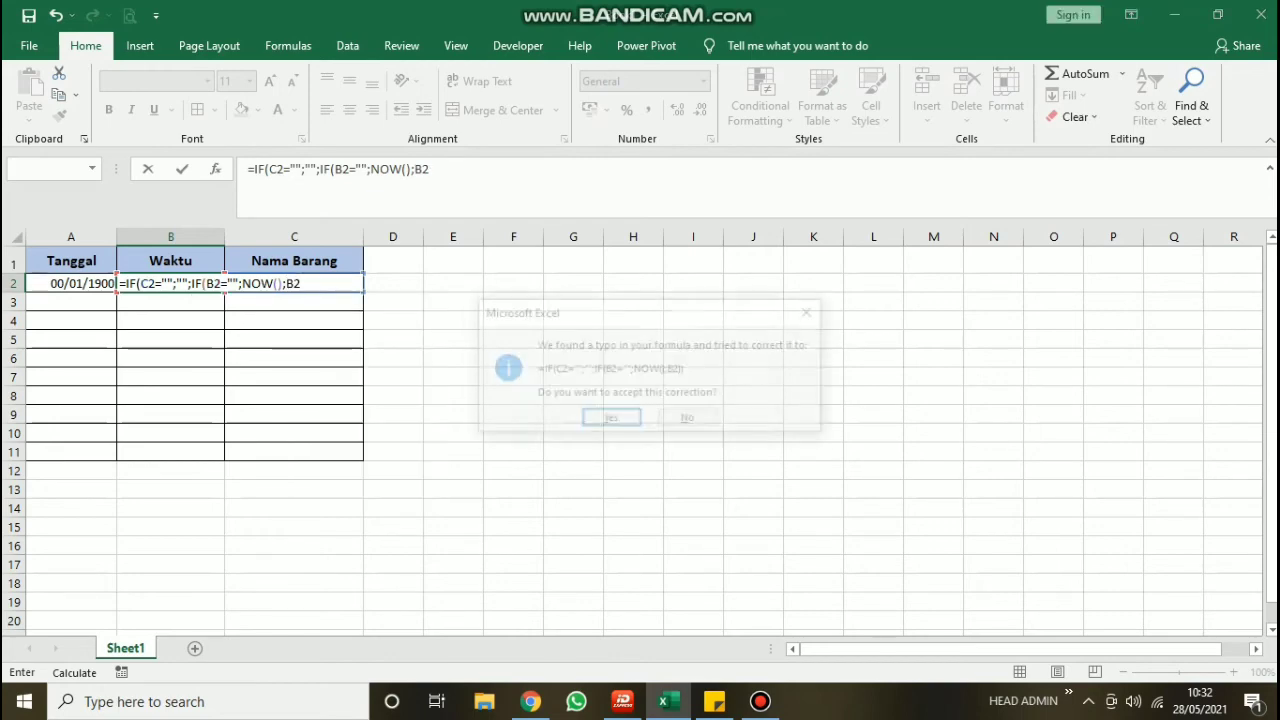
Step: Accept Excel's formula correction and fill B2's time formula down to B11
key(Return)
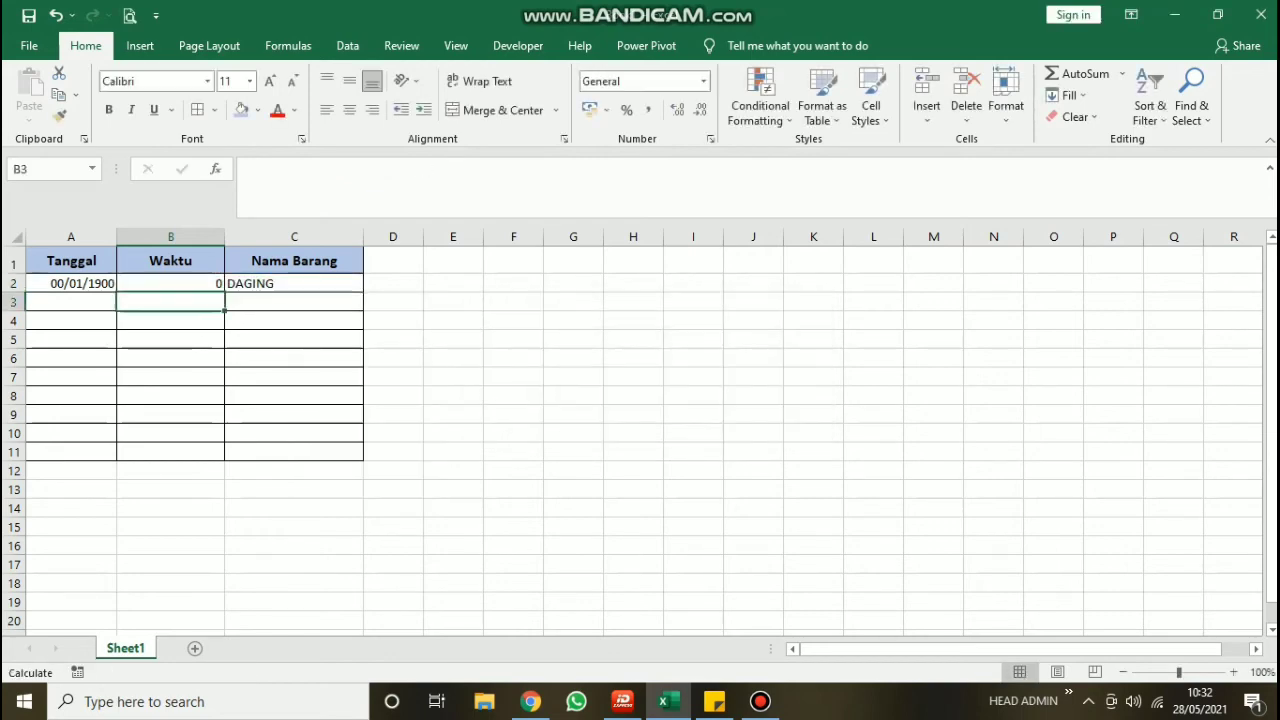
click(170, 283)
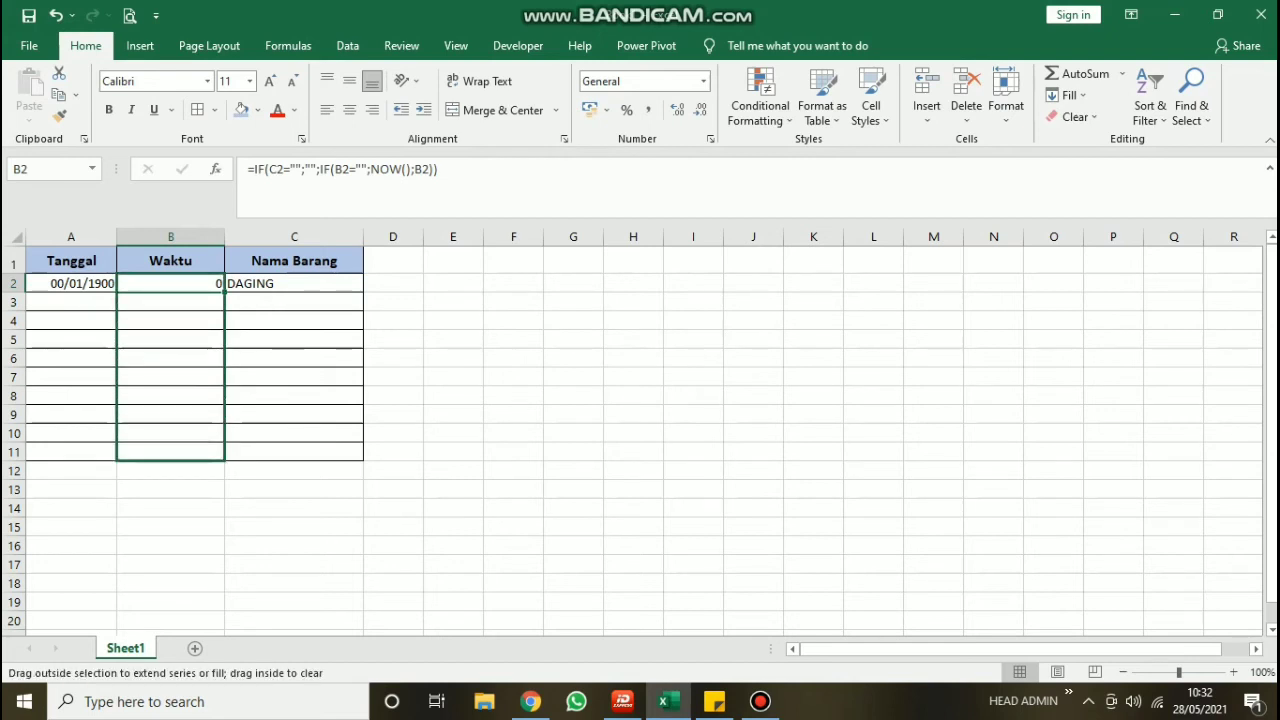
drag(224, 292, 224, 455)
Step: Replace the DAGING item in C2 with COKLAT
click(294, 302)
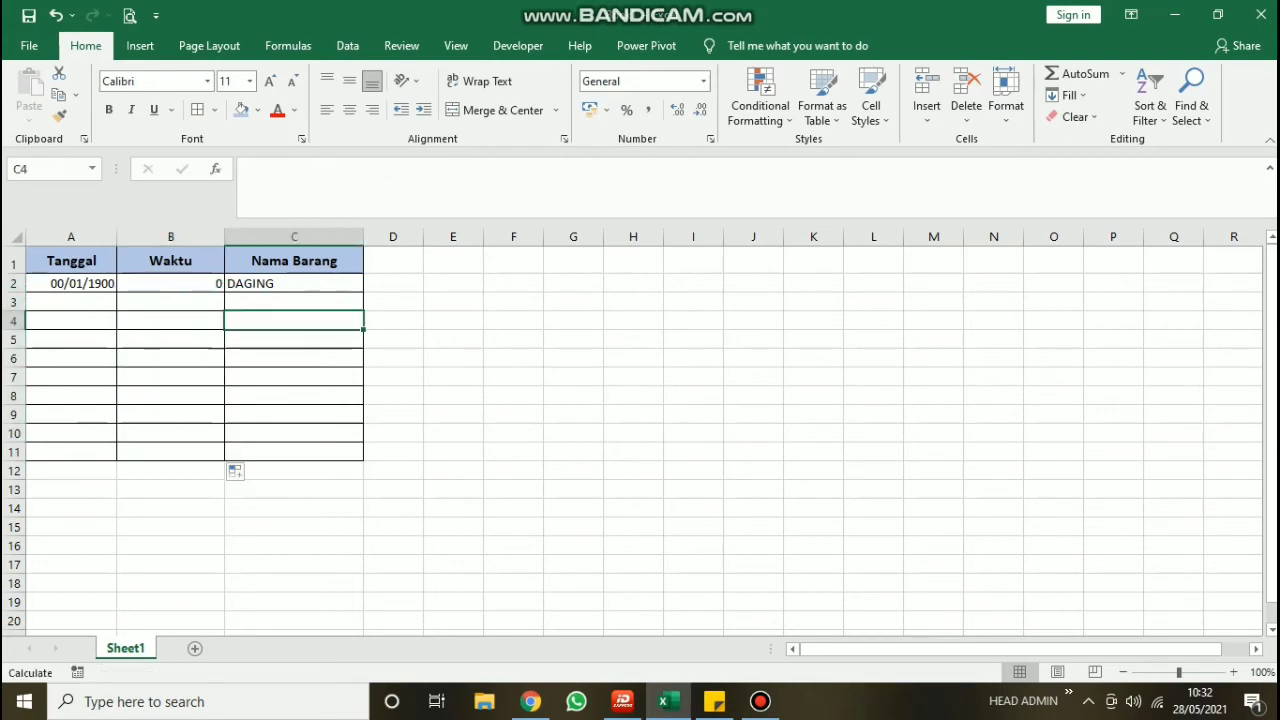
click(294, 283)
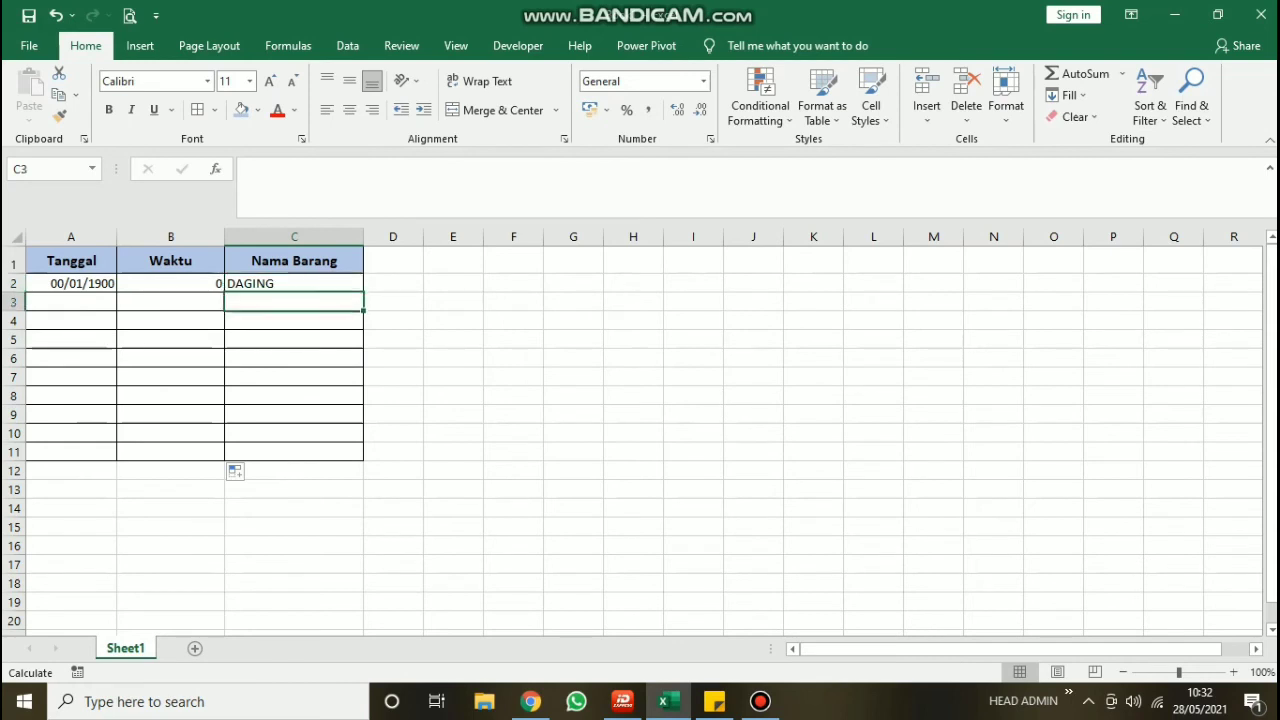
key(Delete)
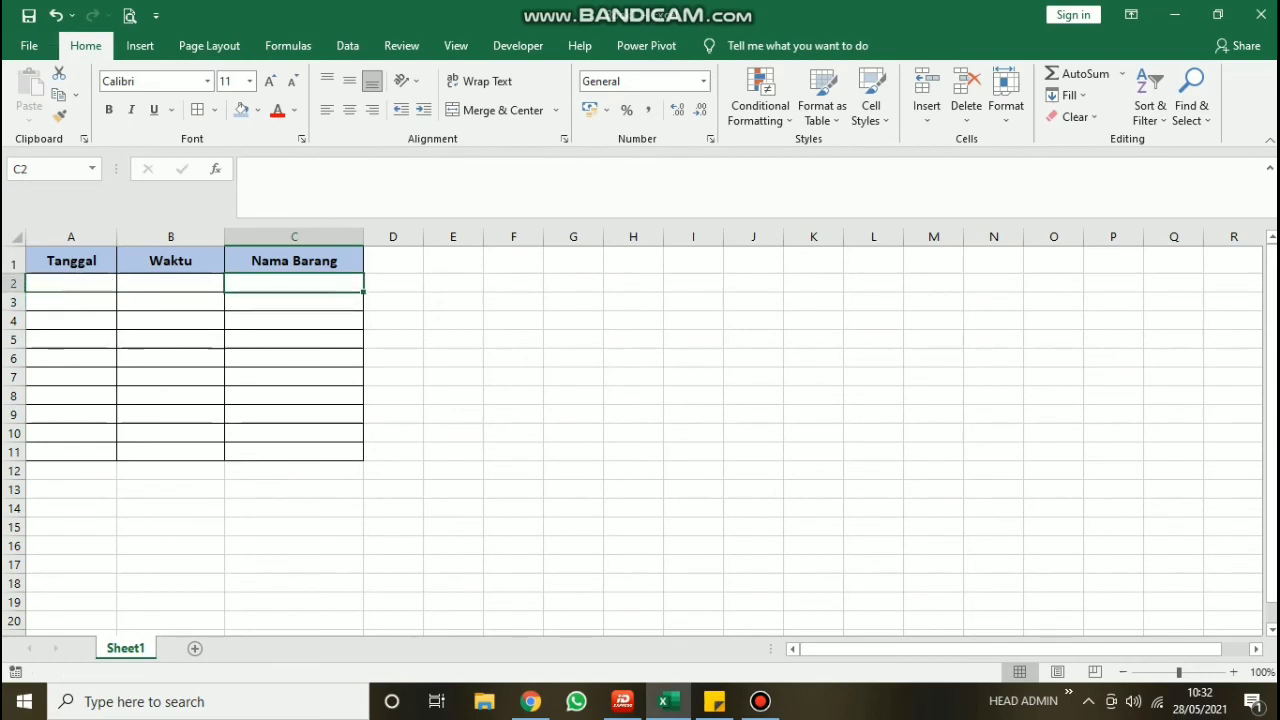
text(COKL)
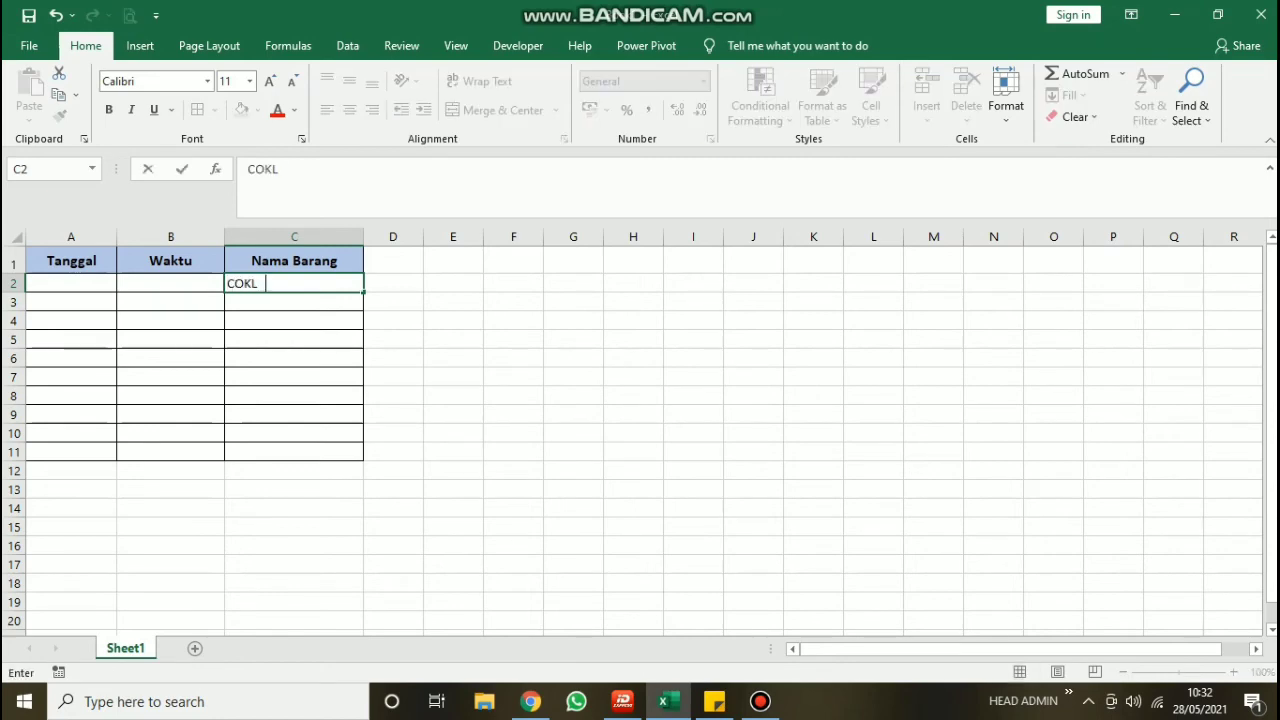
text(AT)
key(Return)
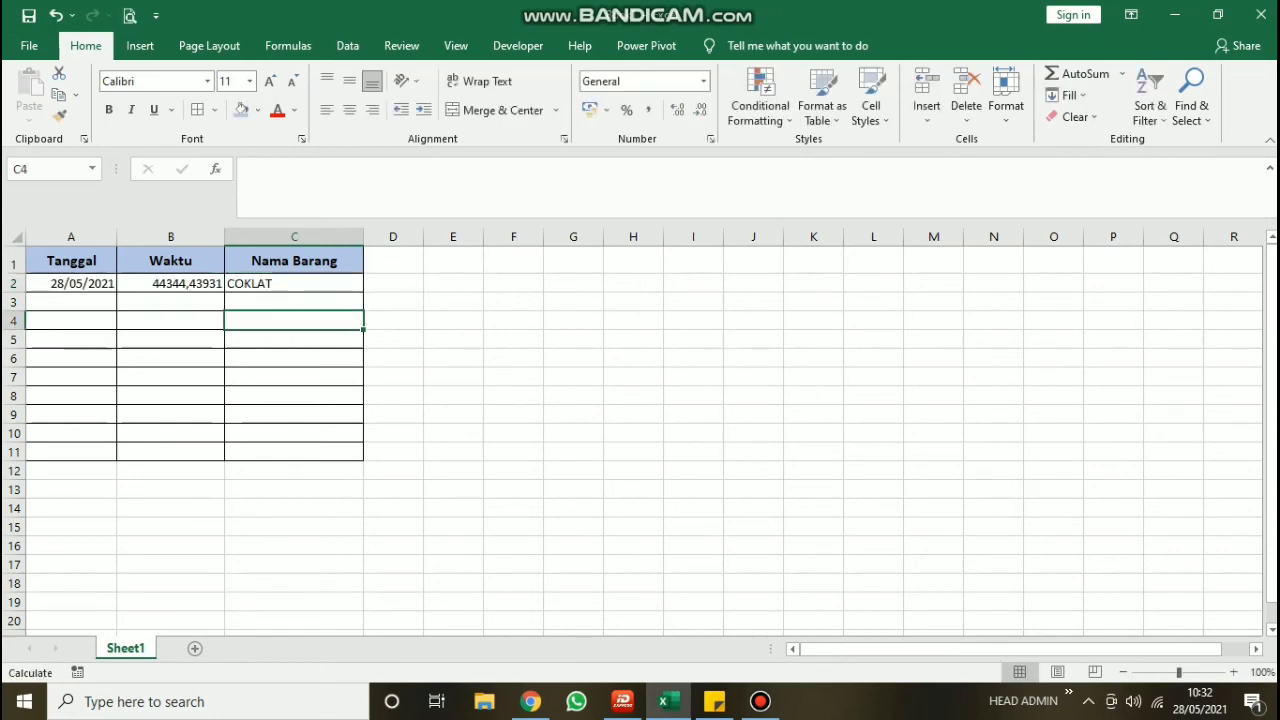
Step: Copy B2's time formula and paste it into B5
click(170, 283)
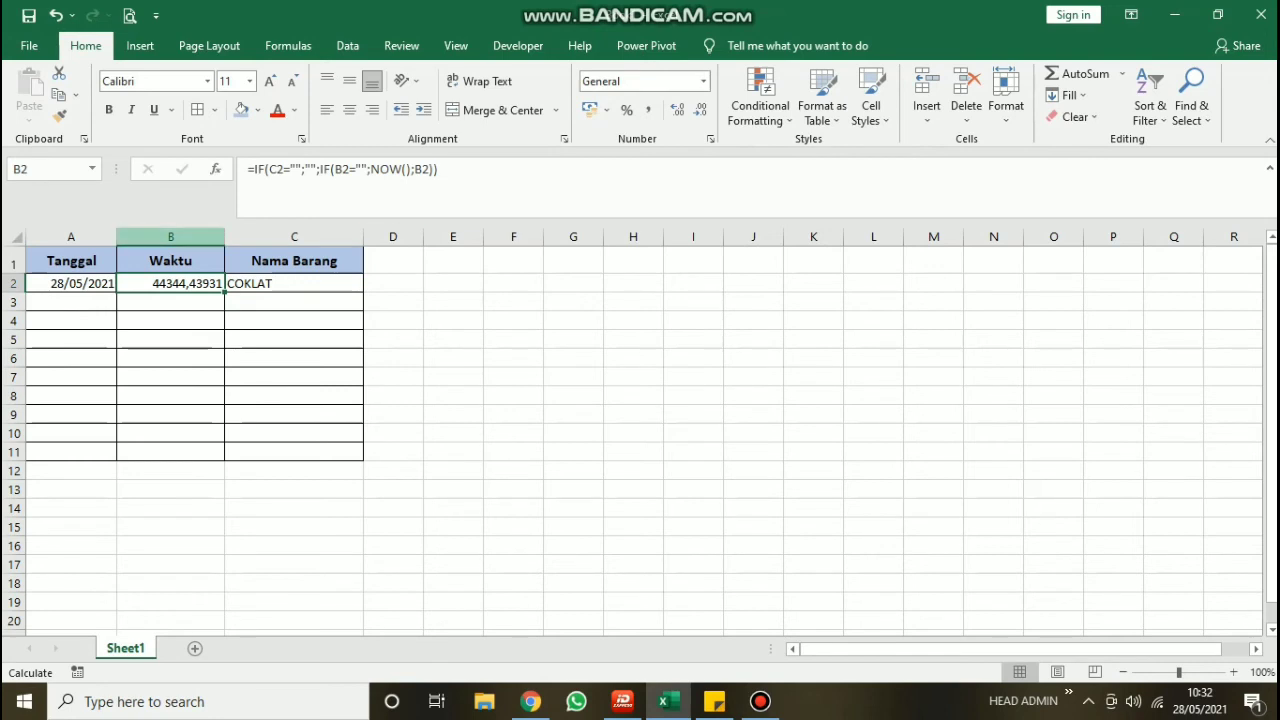
key(ctrl+c)
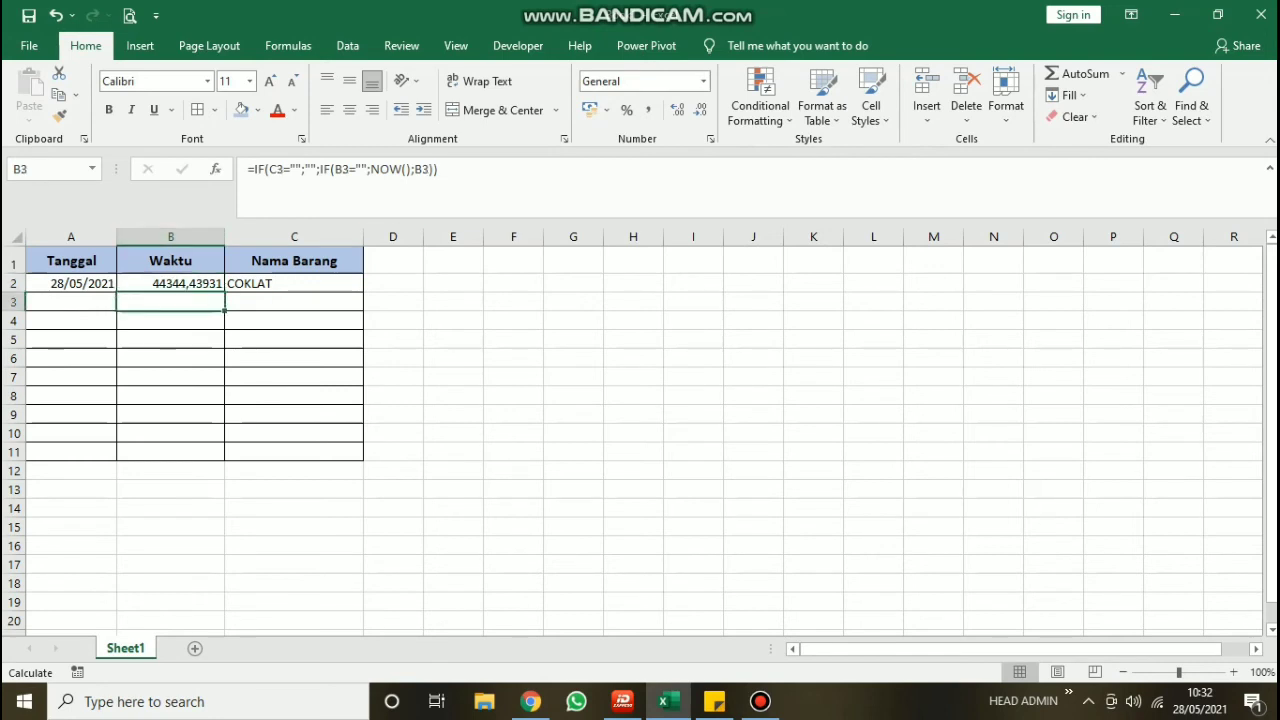
key(Down)
key(Down)
key(Down)
key(Return)
Step: Give all of column B the custom DD/MM/YYYY code, replacing General, so B2 shows 28/05/2021
click(170, 236)
click(704, 81)
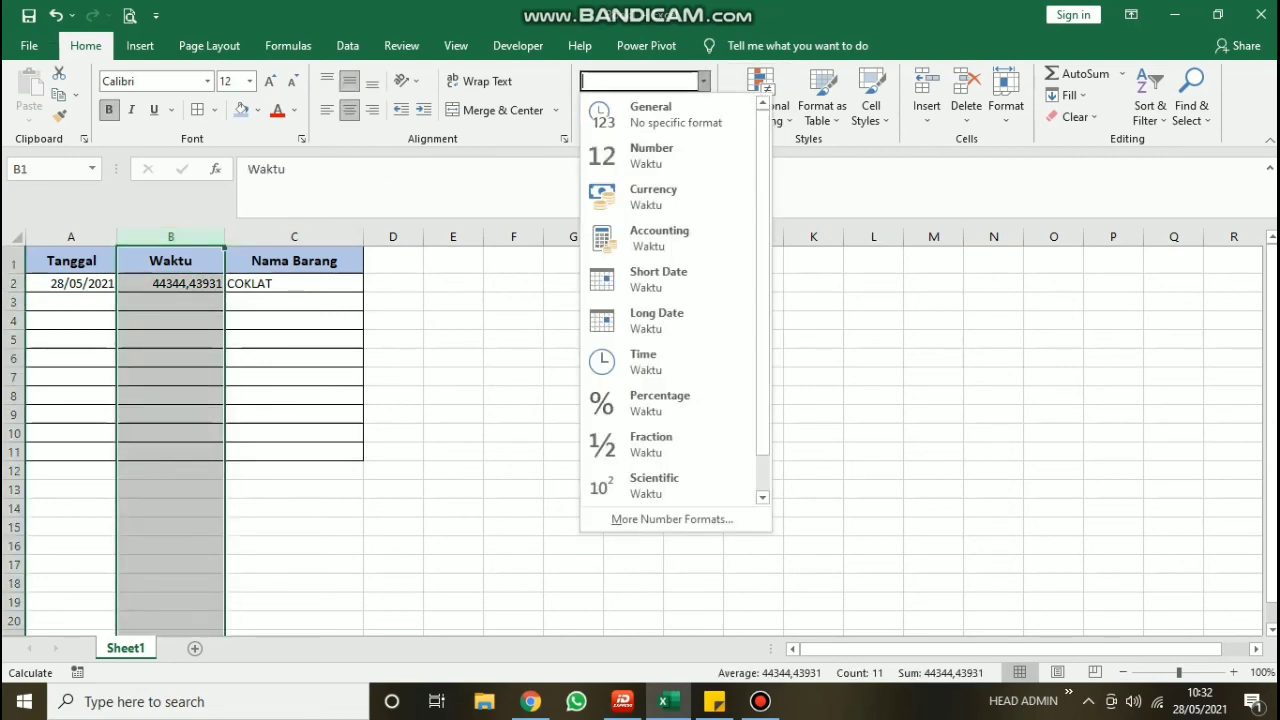
click(650, 112)
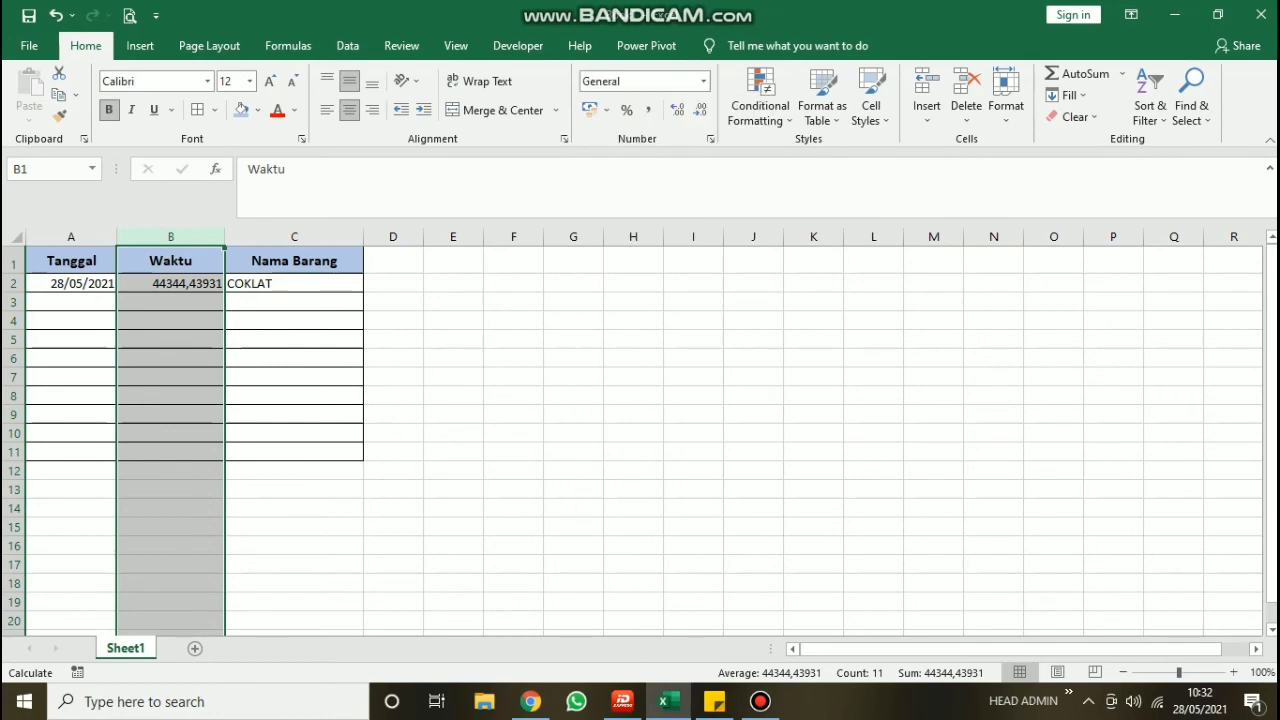
click(704, 81)
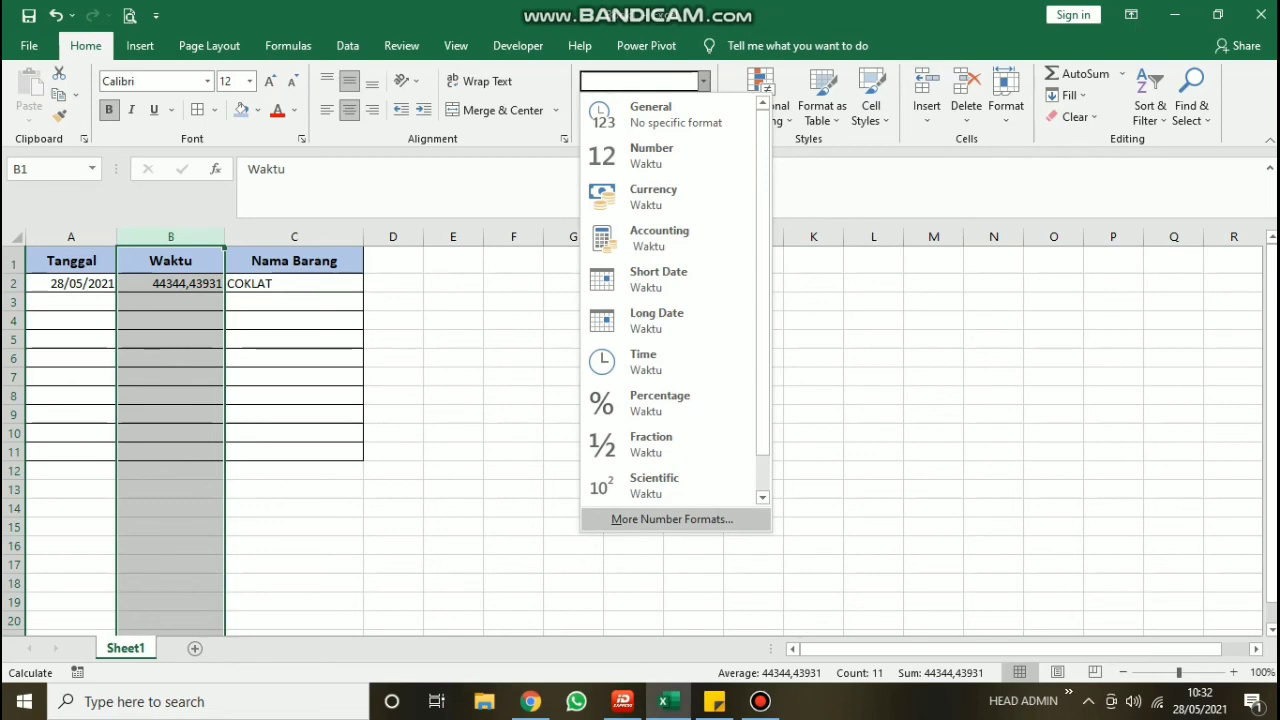
click(672, 519)
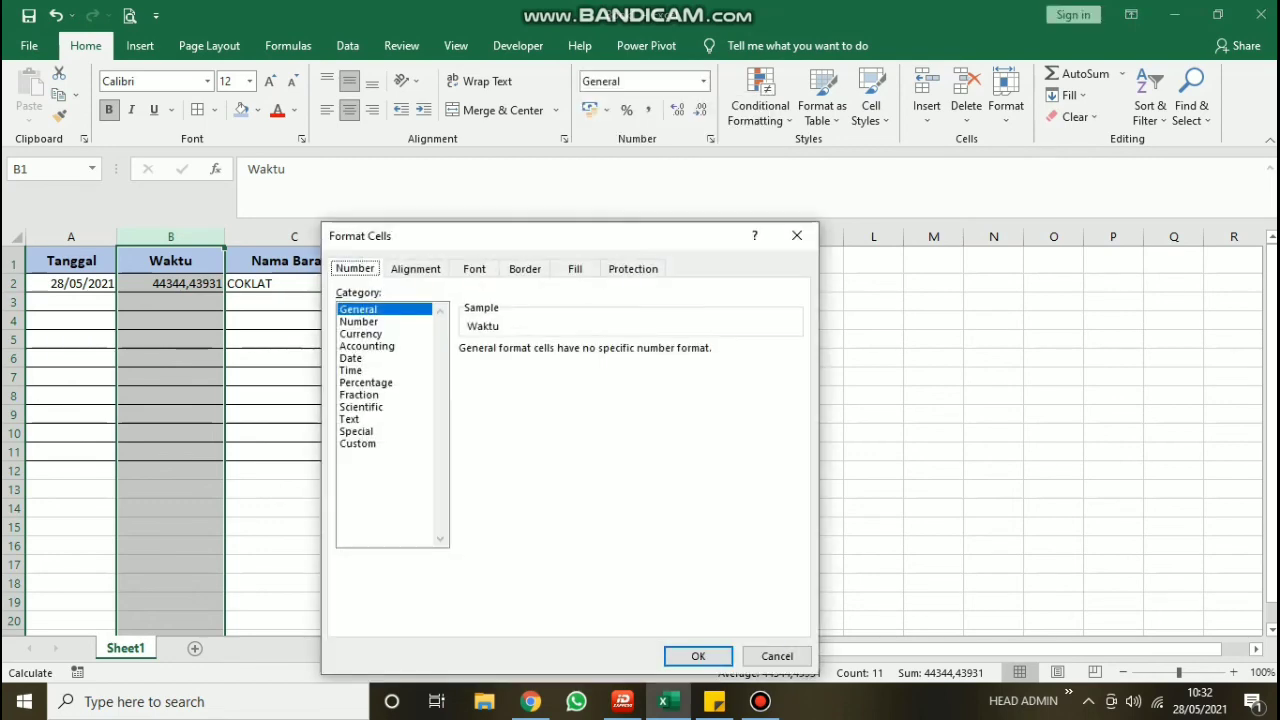
click(357, 443)
click(500, 365)
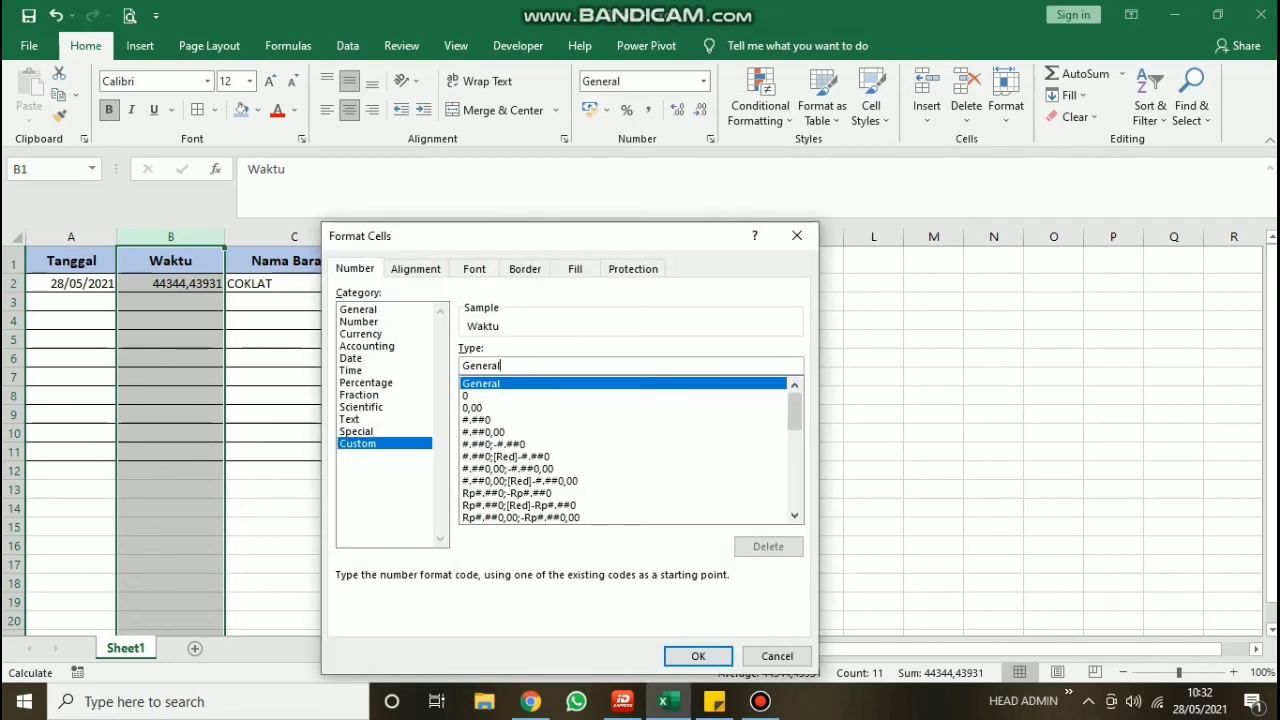
drag(500, 365, 462, 365)
text(DD)
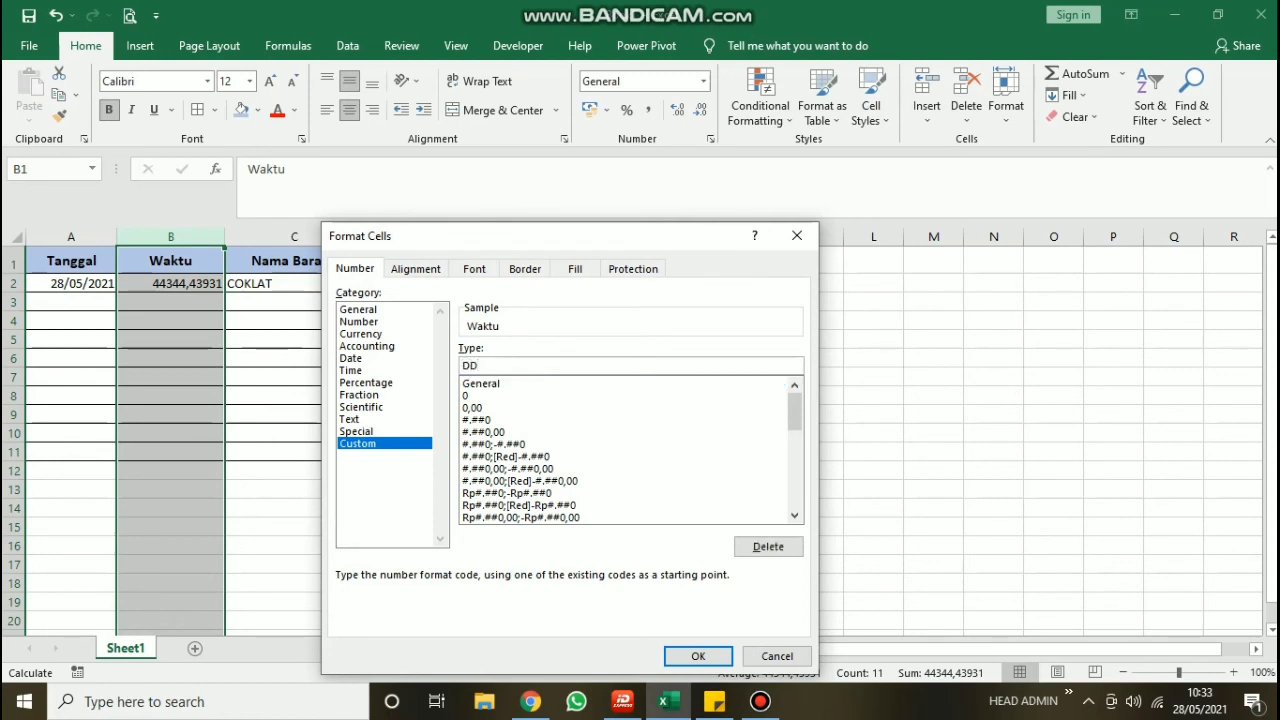
text(/MM/YYY)
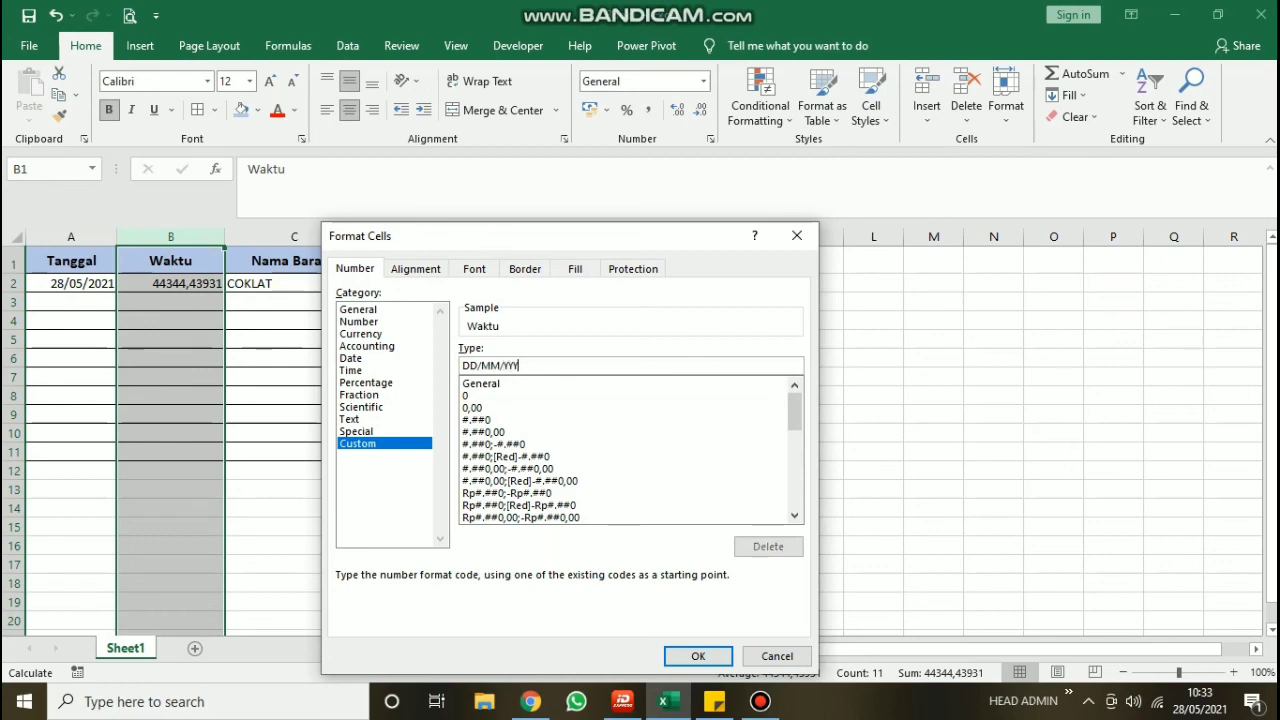
text(Y)
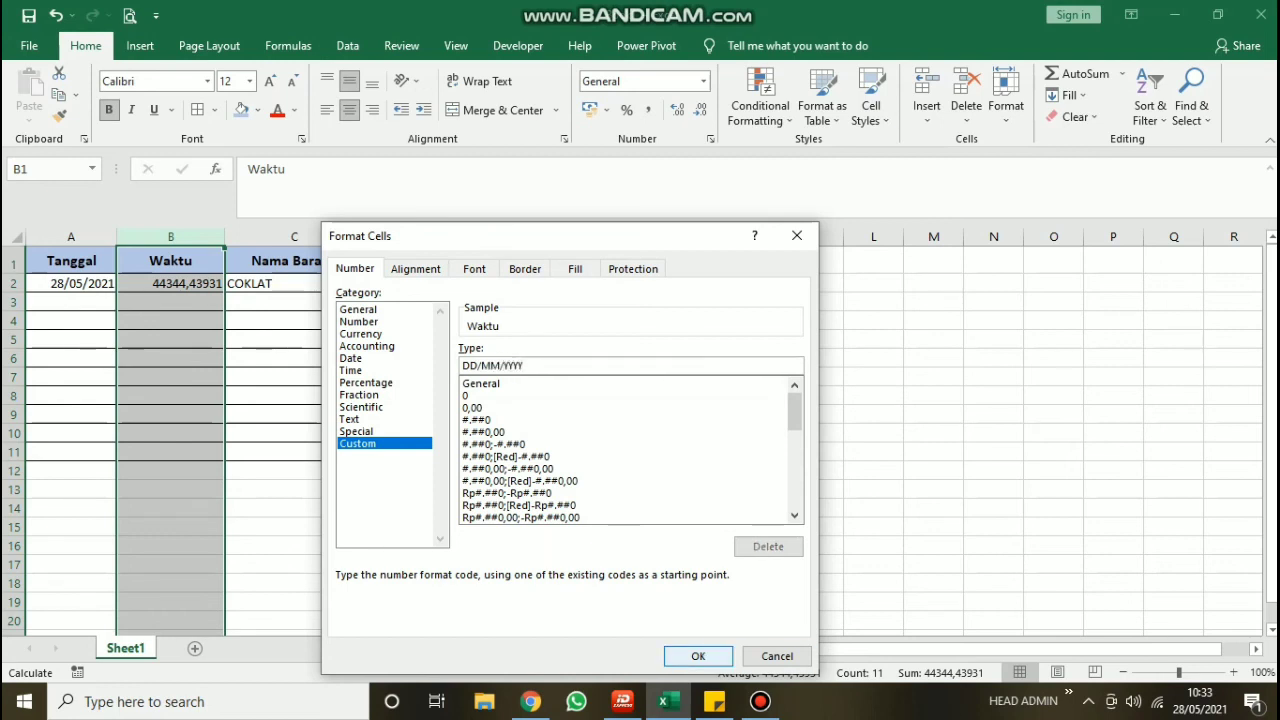
key(Return)
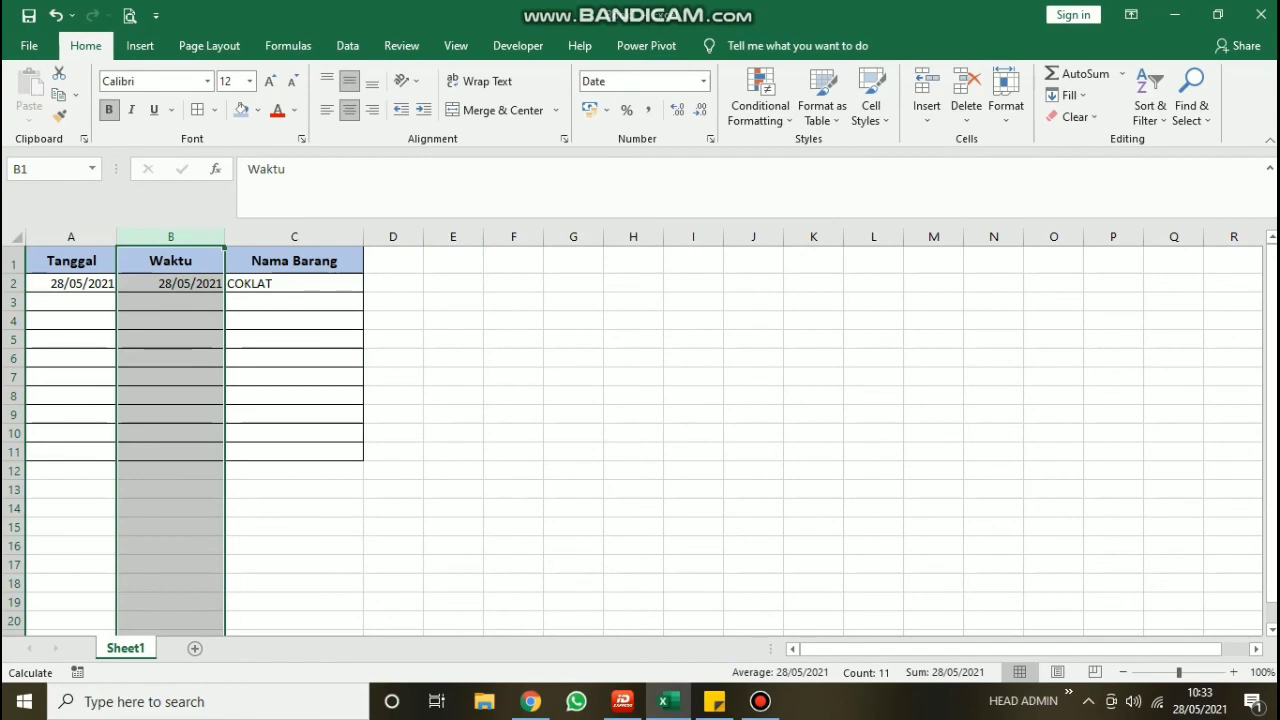
Step: Replace the Waktu column's dd/mm/yyyy code with custom HH/MM/SS, showing 10/32/36 in B2
click(703, 81)
click(650, 521)
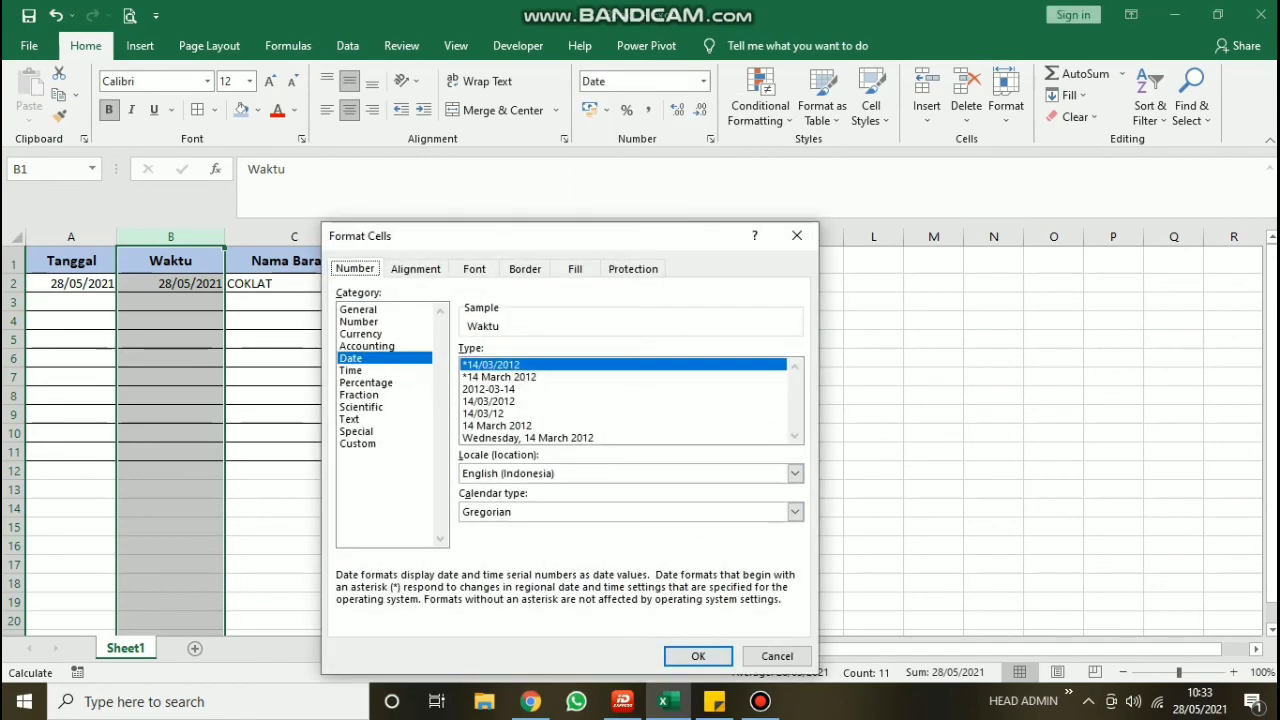
click(357, 443)
drag(520, 365, 462, 365)
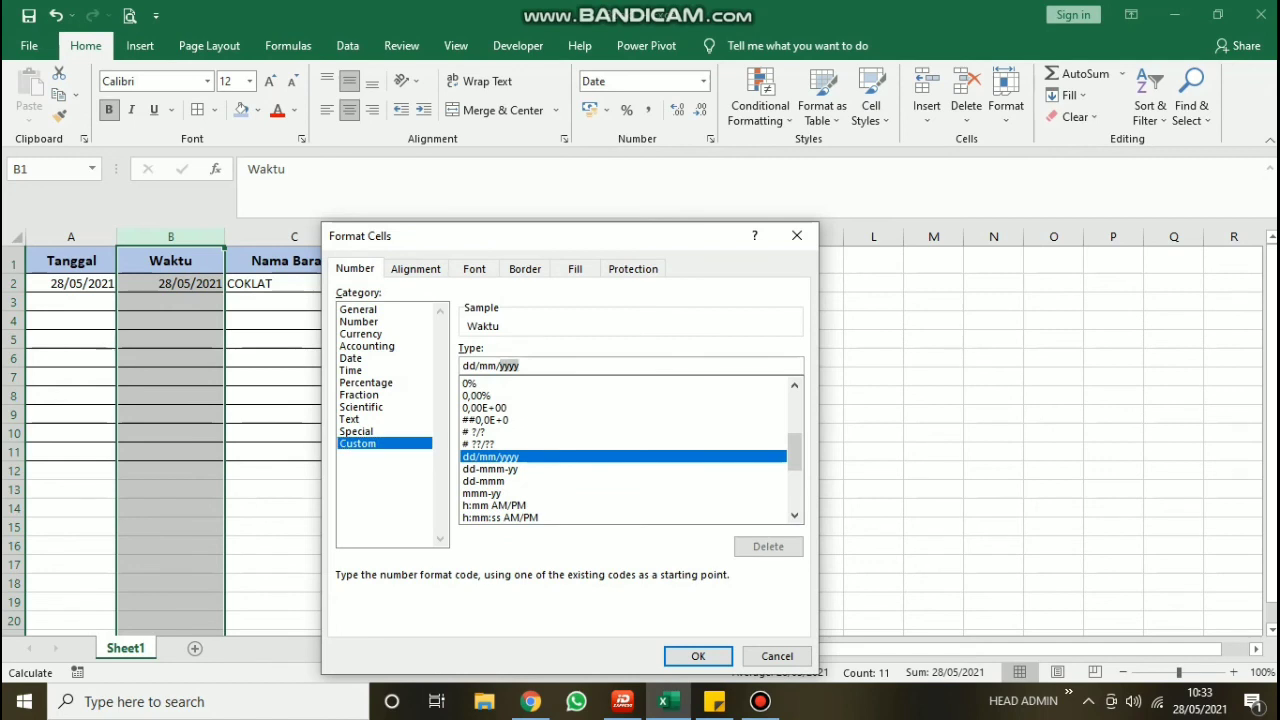
text(HH)
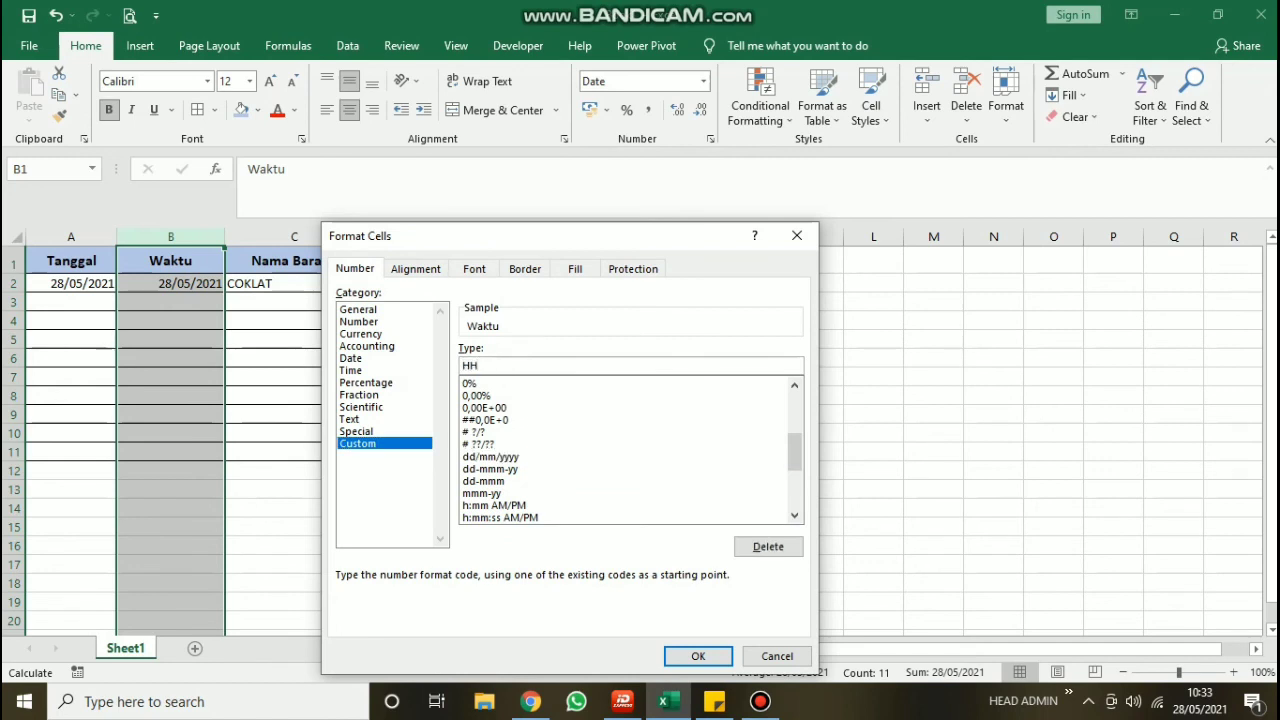
text(/)
text(MM/)
text(SS)
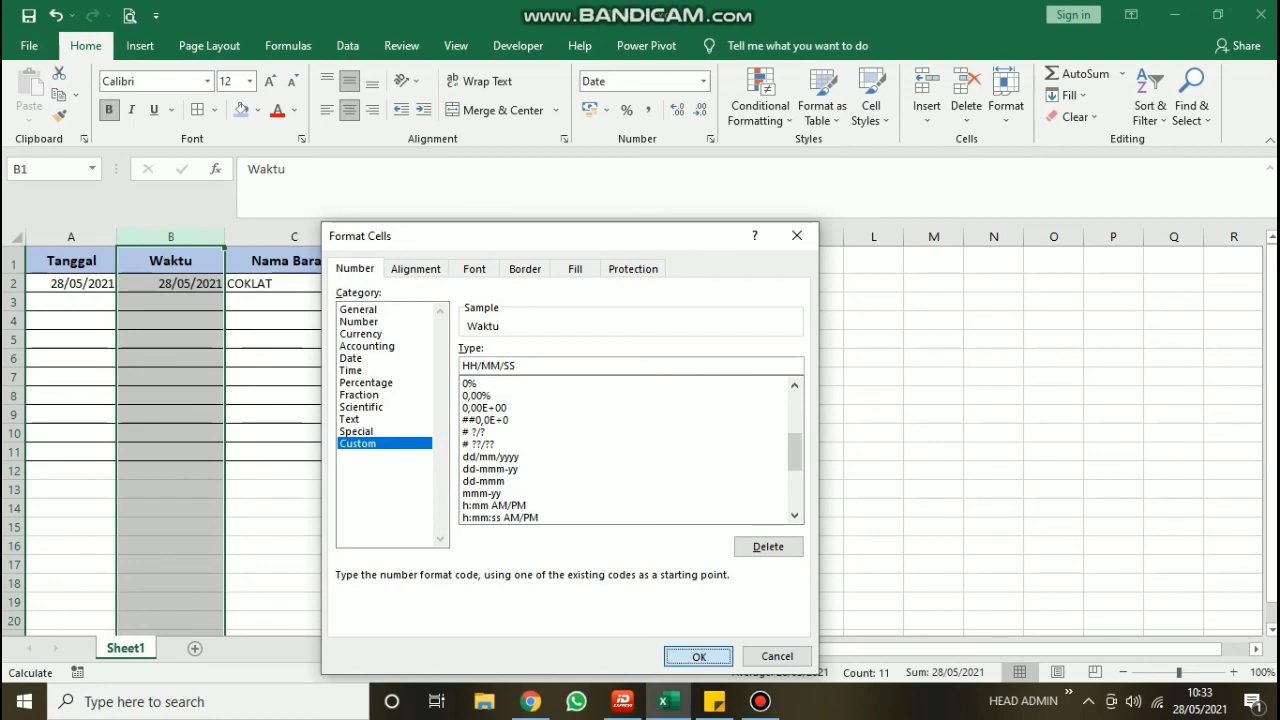
click(698, 656)
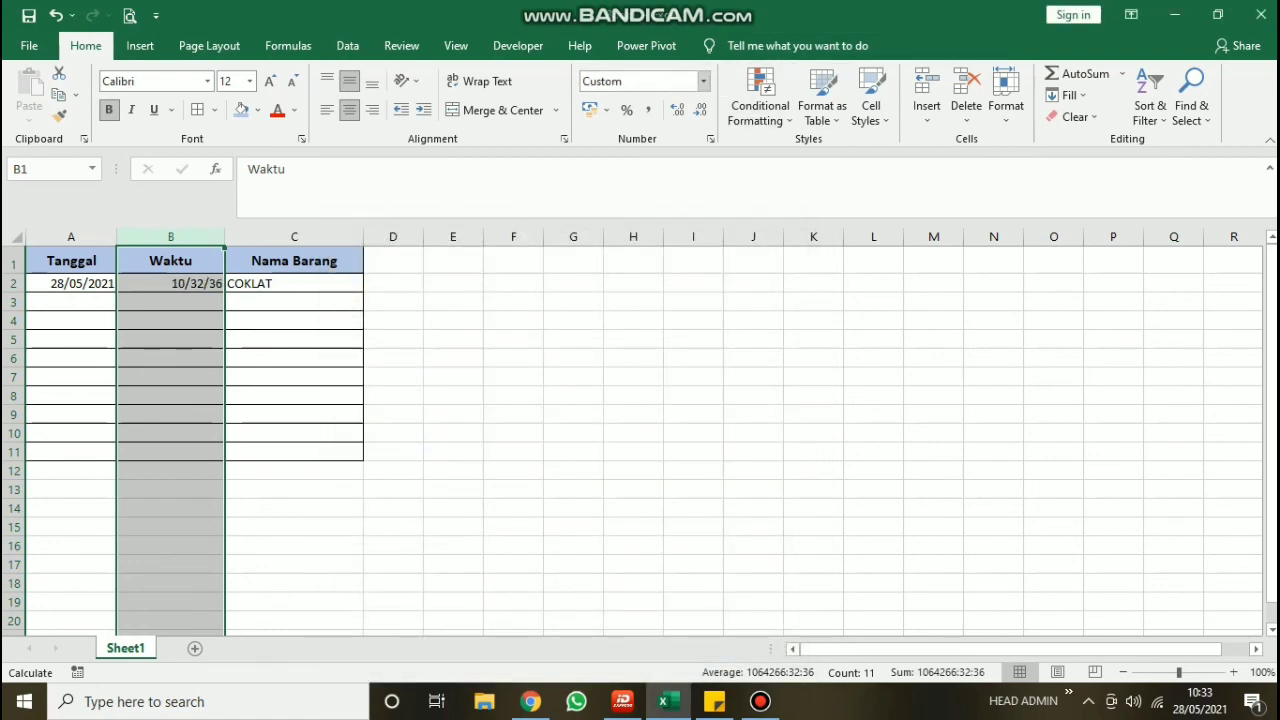
click(704, 81)
Step: Set the Waktu column's custom format to HH:MM so B2 displays 10:32
click(660, 487)
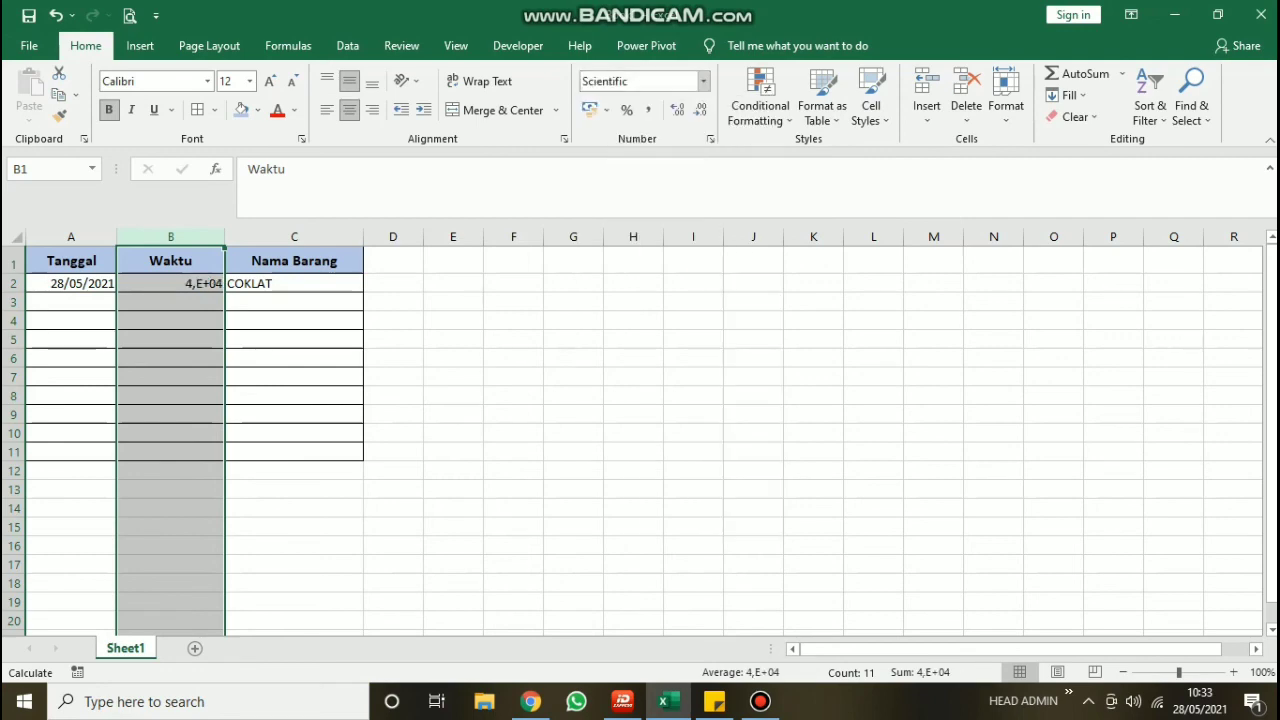
click(704, 81)
click(663, 517)
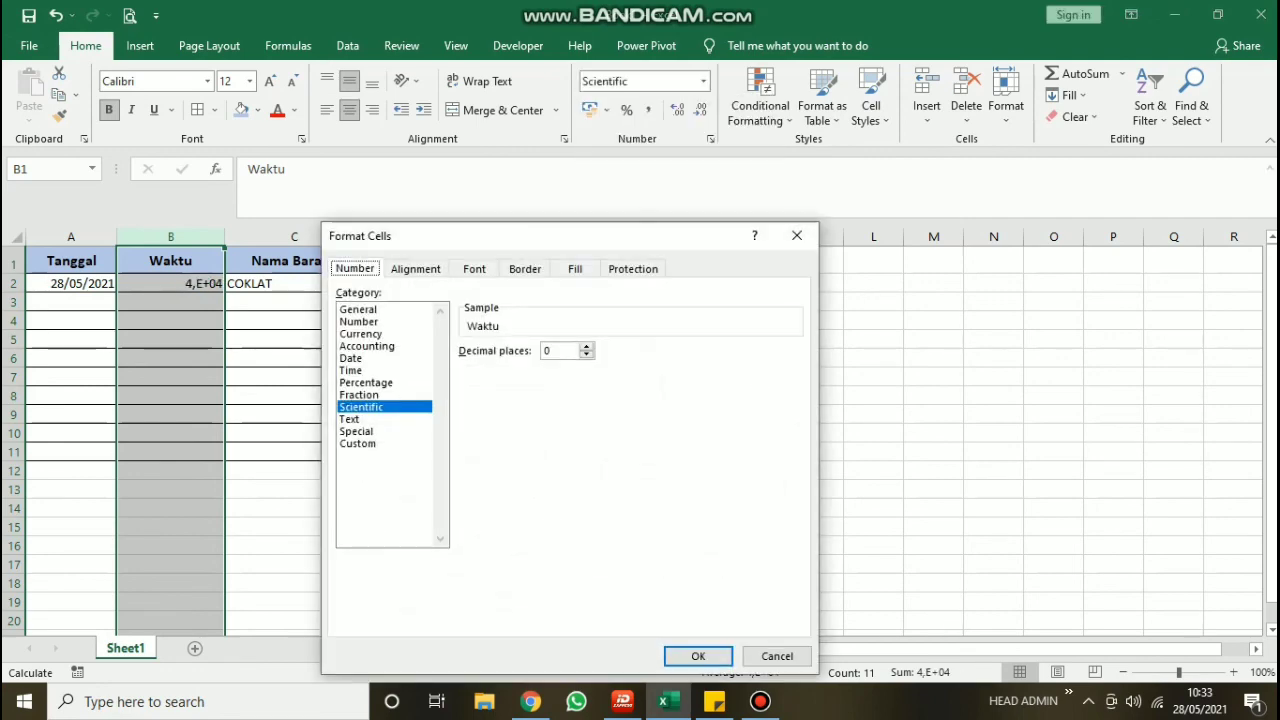
click(357, 443)
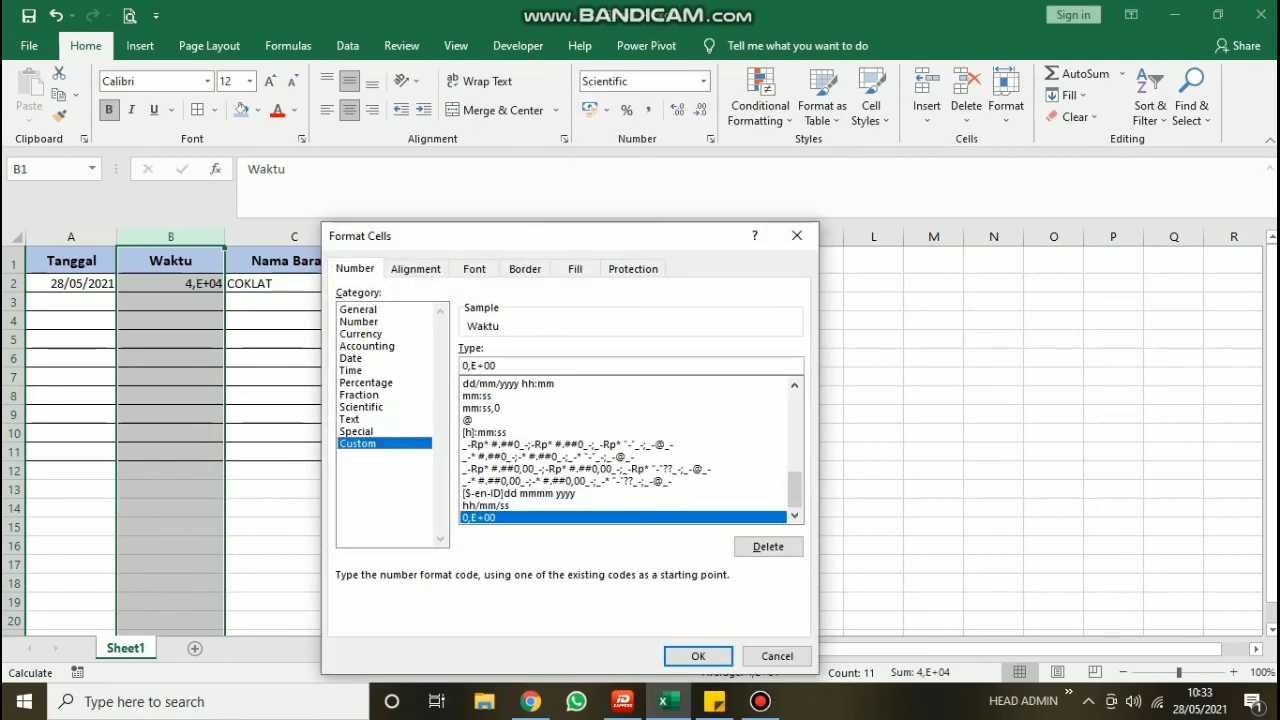
click(477, 395)
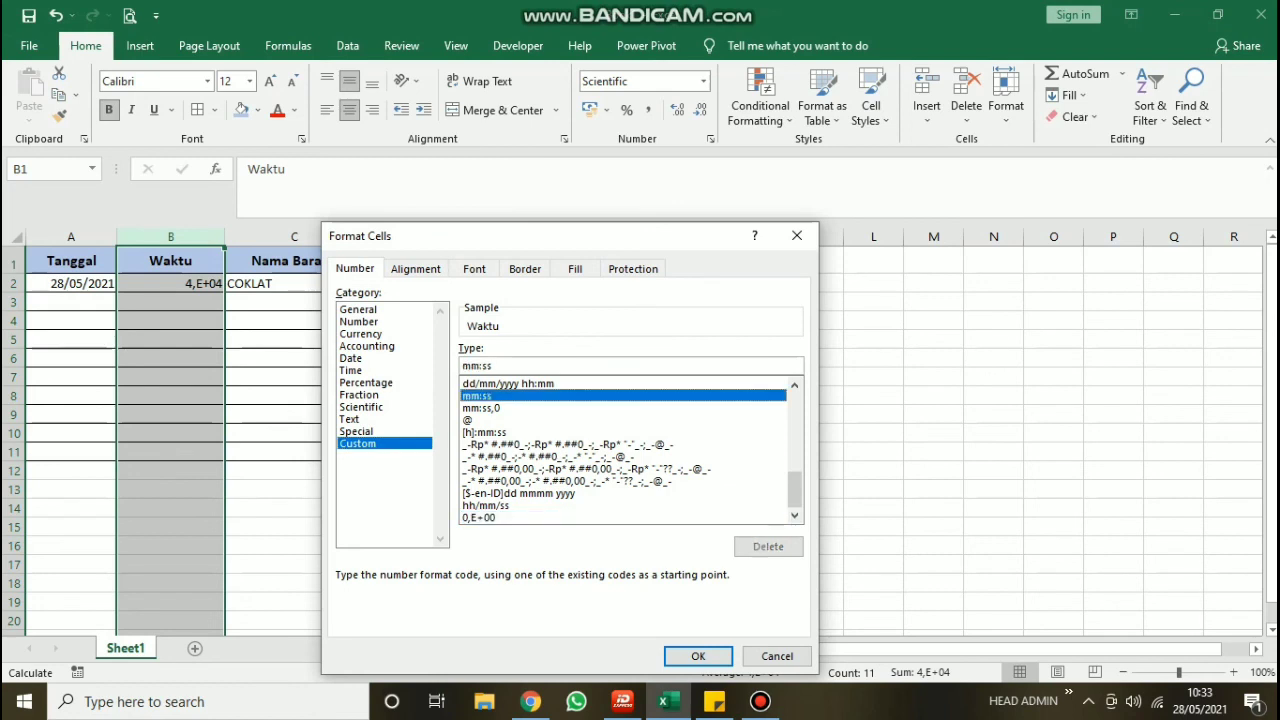
key(alt+t)
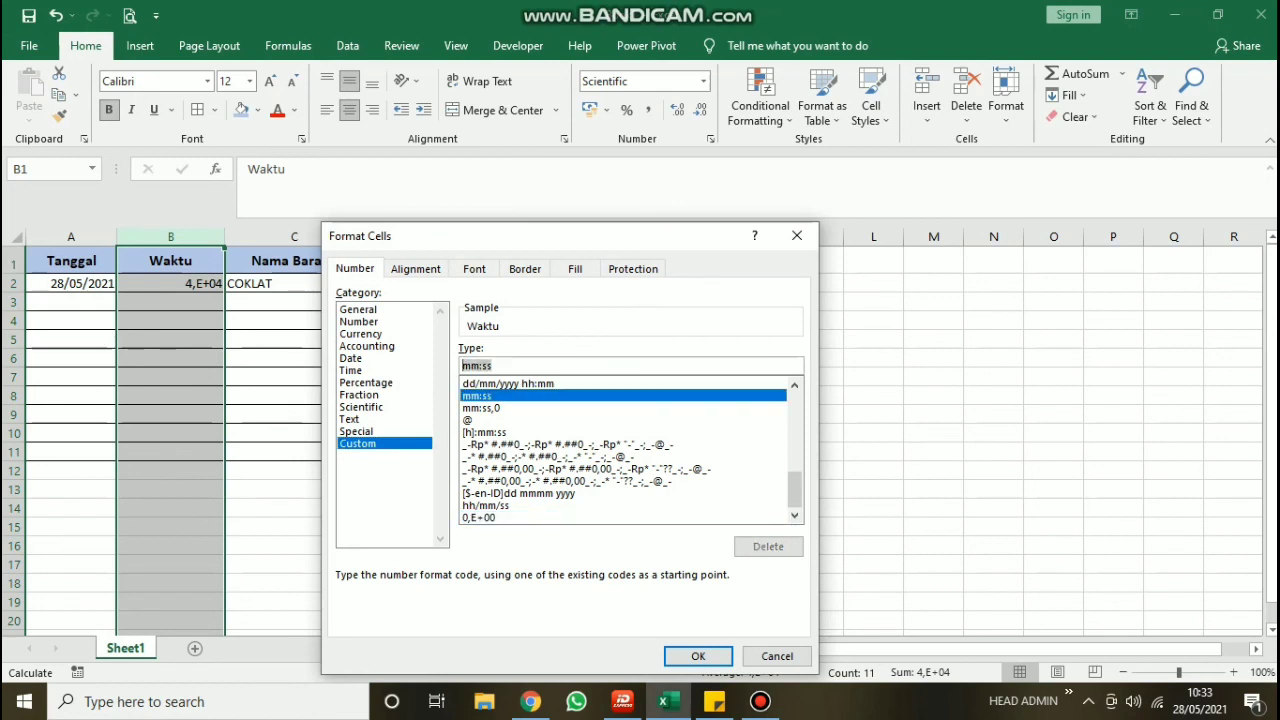
text(HH:)
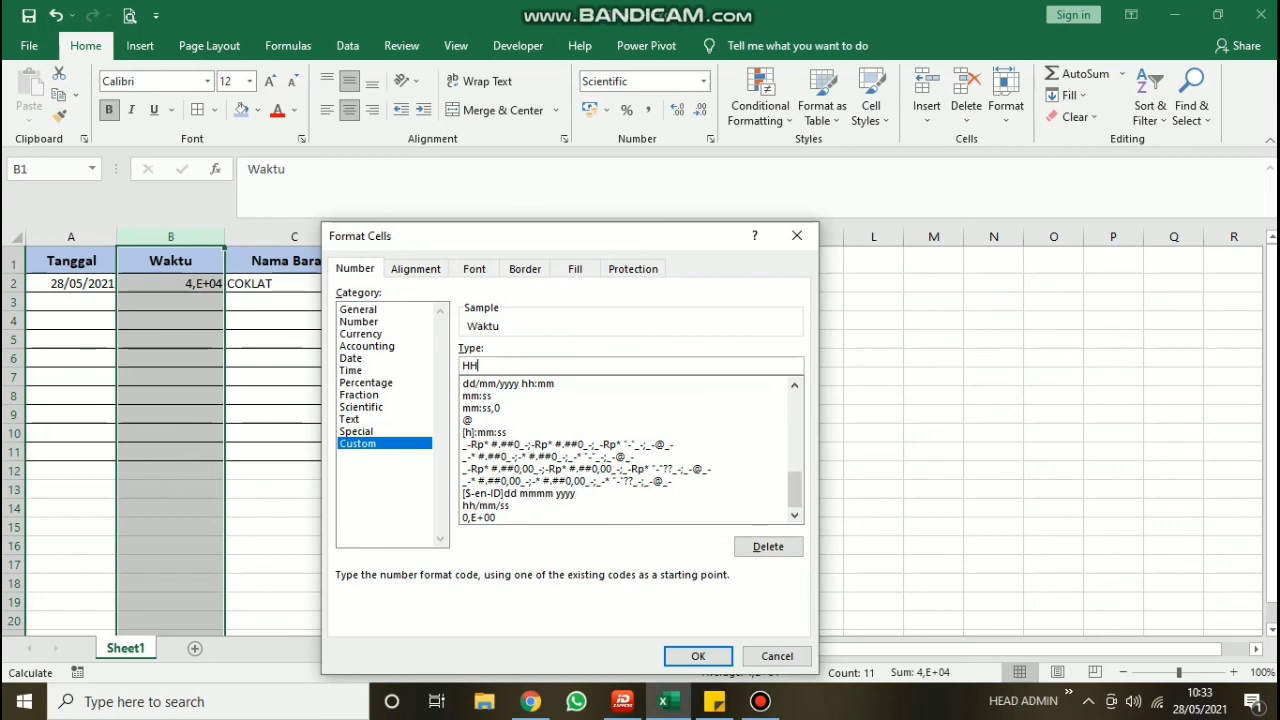
text(MM)
text(:SS)
key(BackSpace)
key(BackSpace)
key(BackSpace)
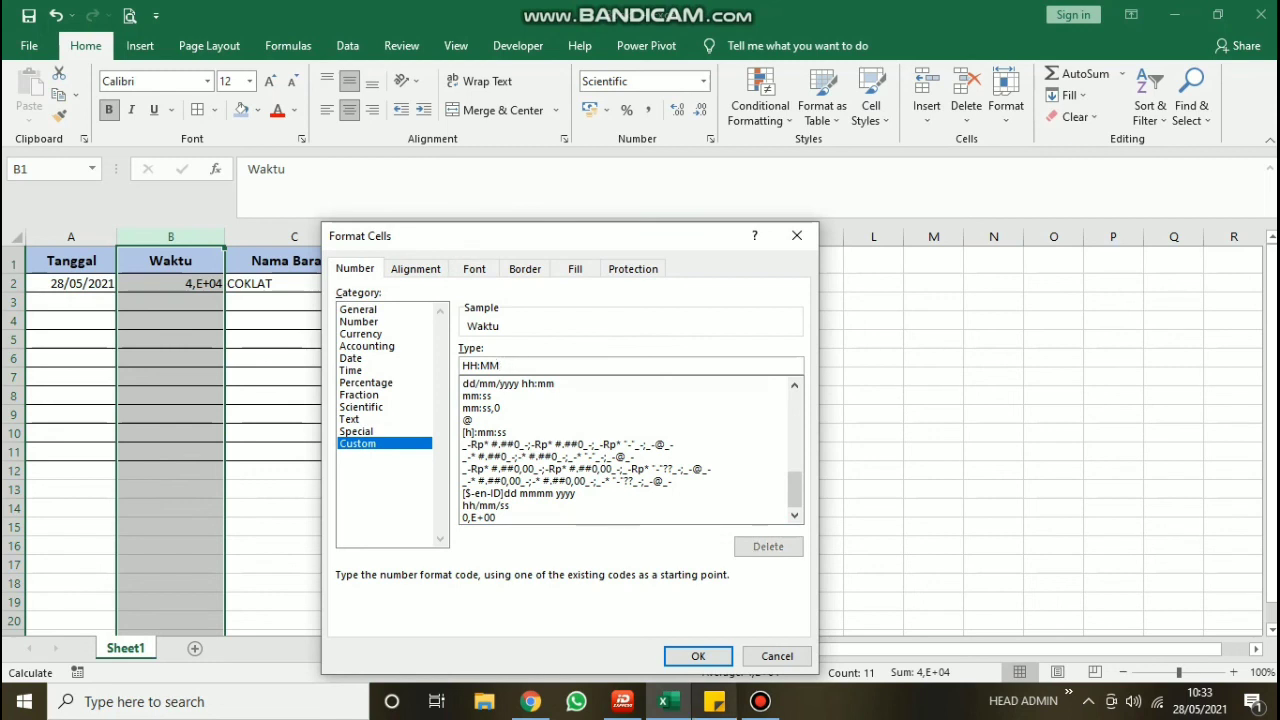
click(698, 656)
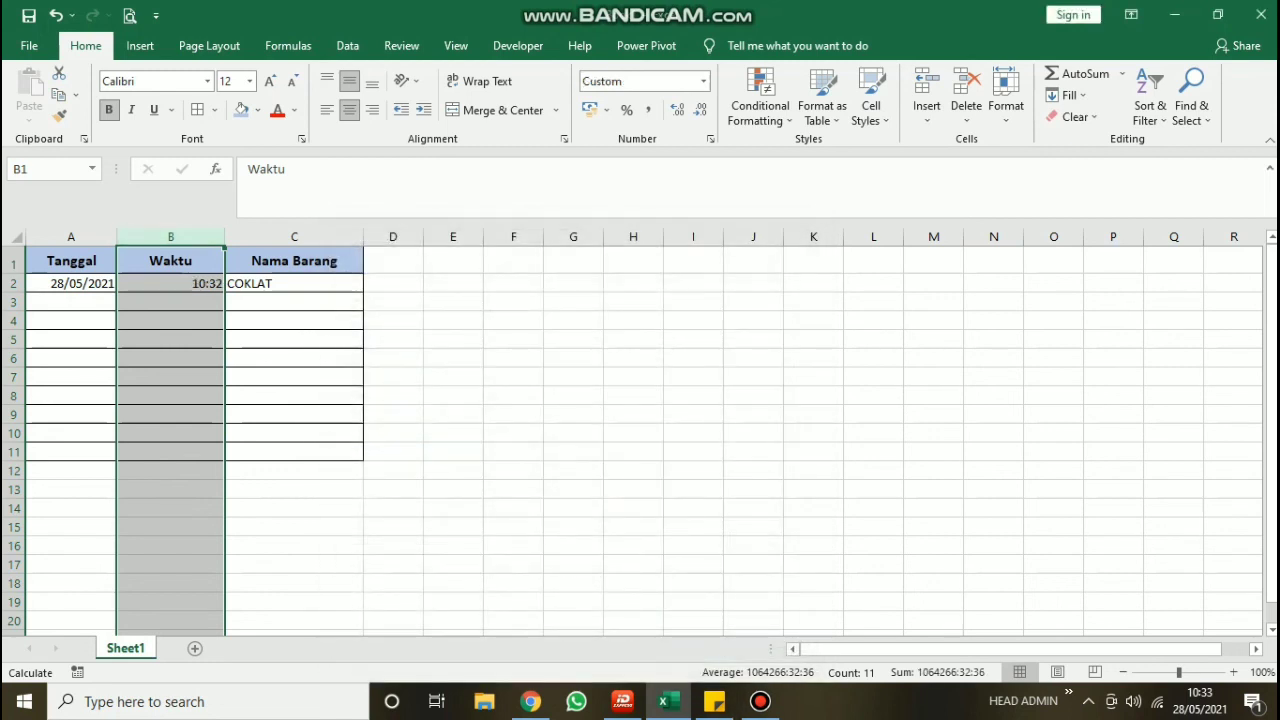
Step: Enter HP in C3 so row 3 auto-stamps 28/05/2021 and 10:34
click(294, 302)
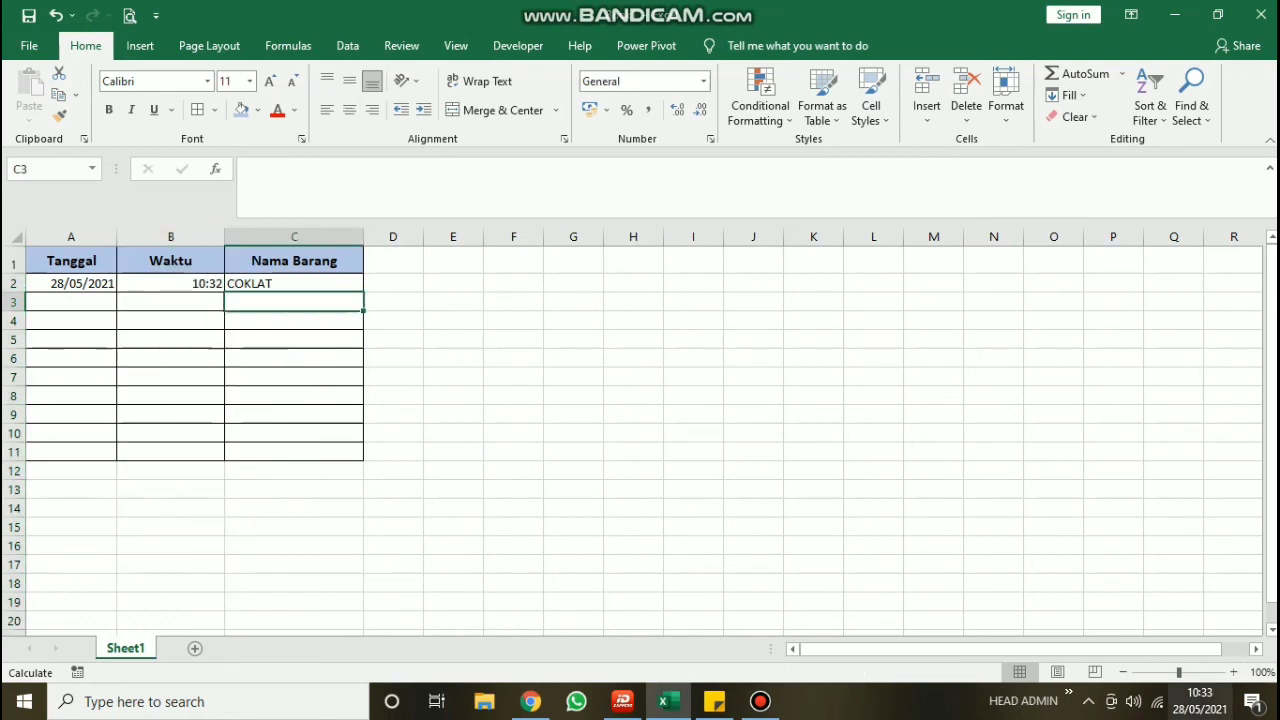
mouse_move(1206, 700)
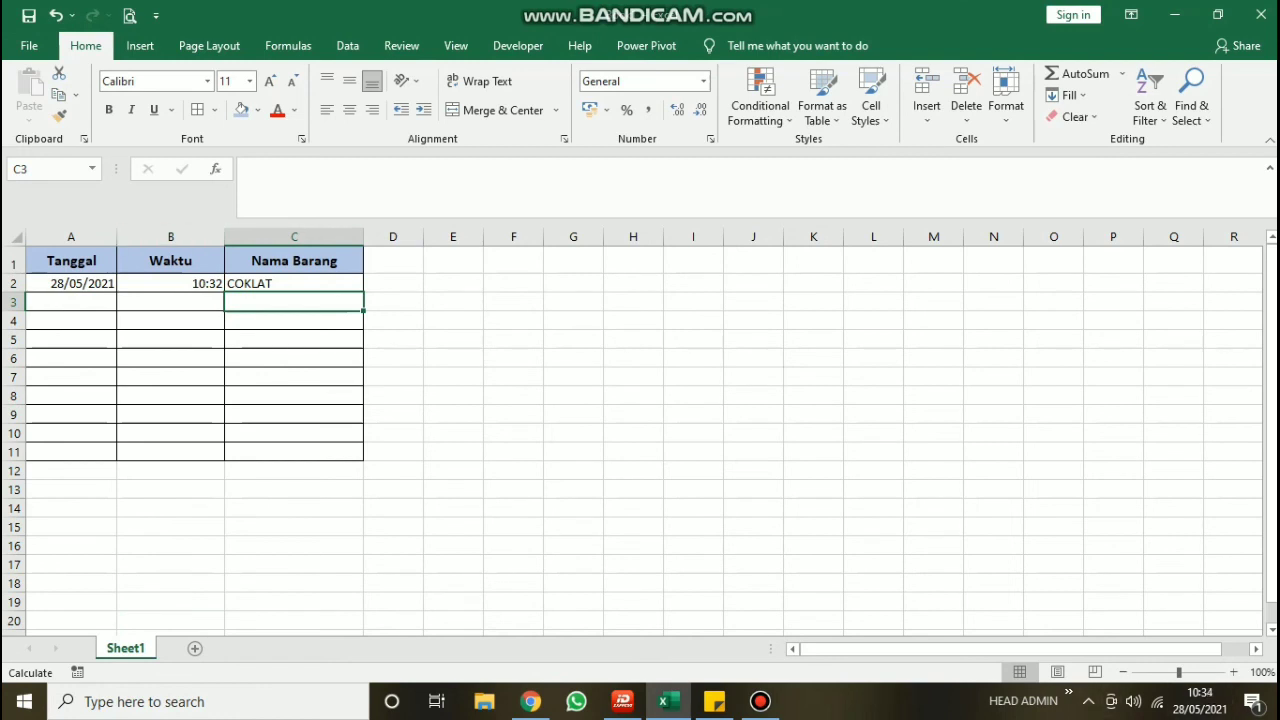
text(H)
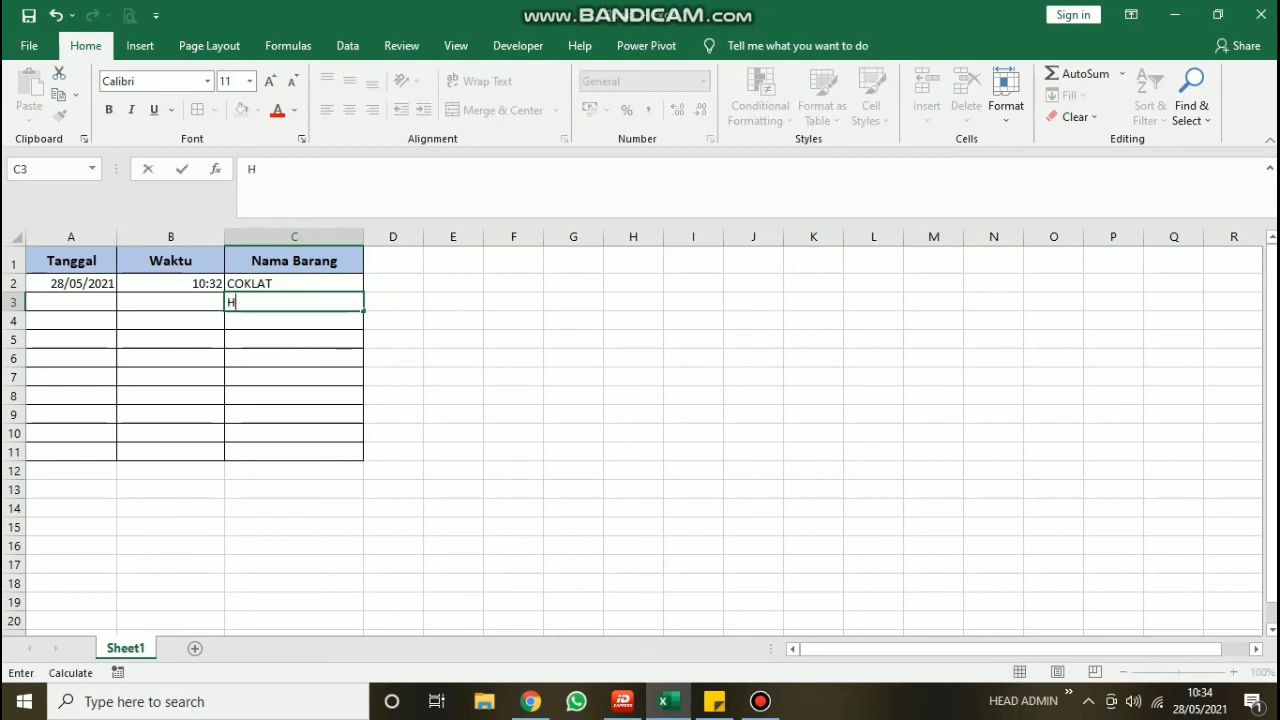
text(P)
key(Return)
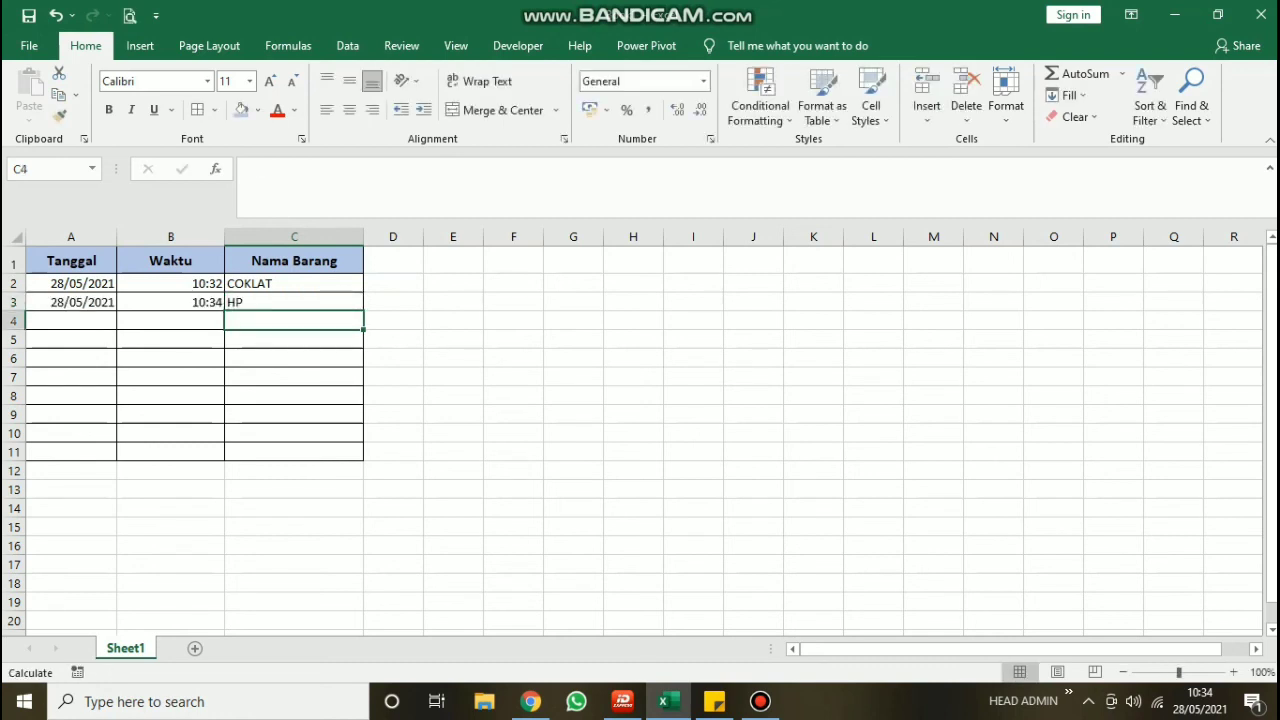
Step: Inspect the IF/NOW formula in B3 and the date in A3, then move to C4
key(Left)
key(Up)
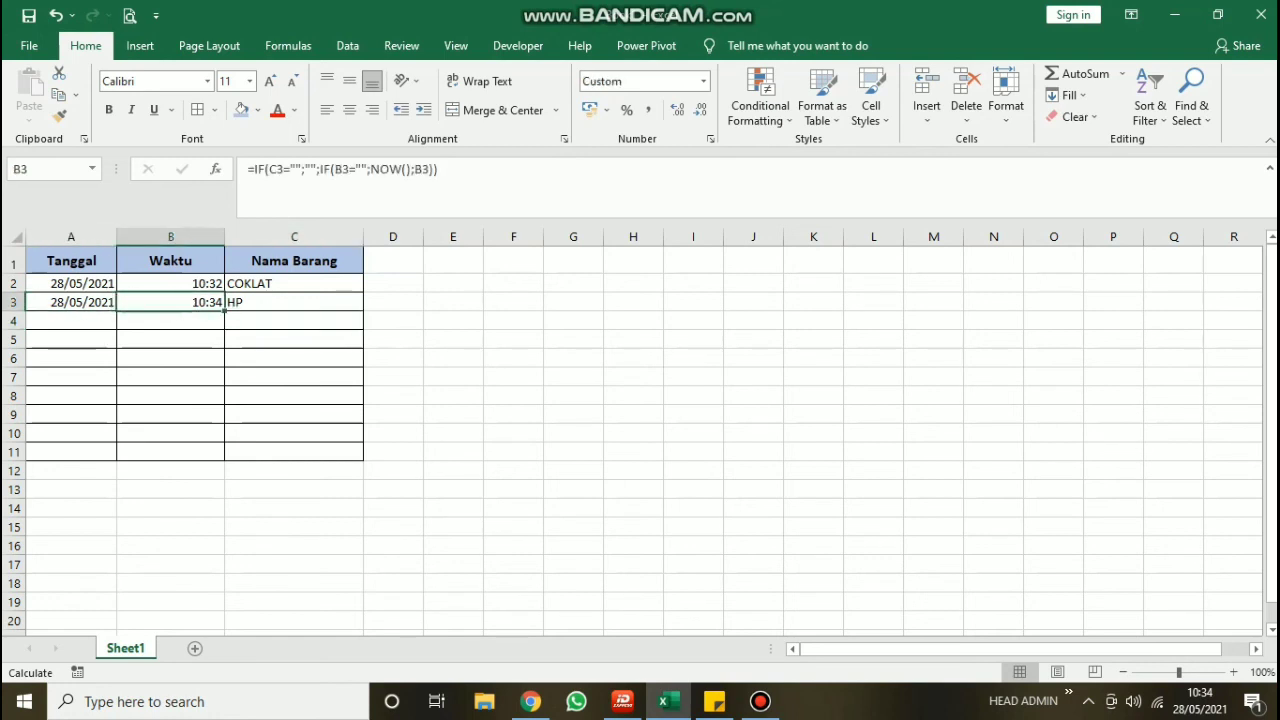
key(Left)
click(294, 320)
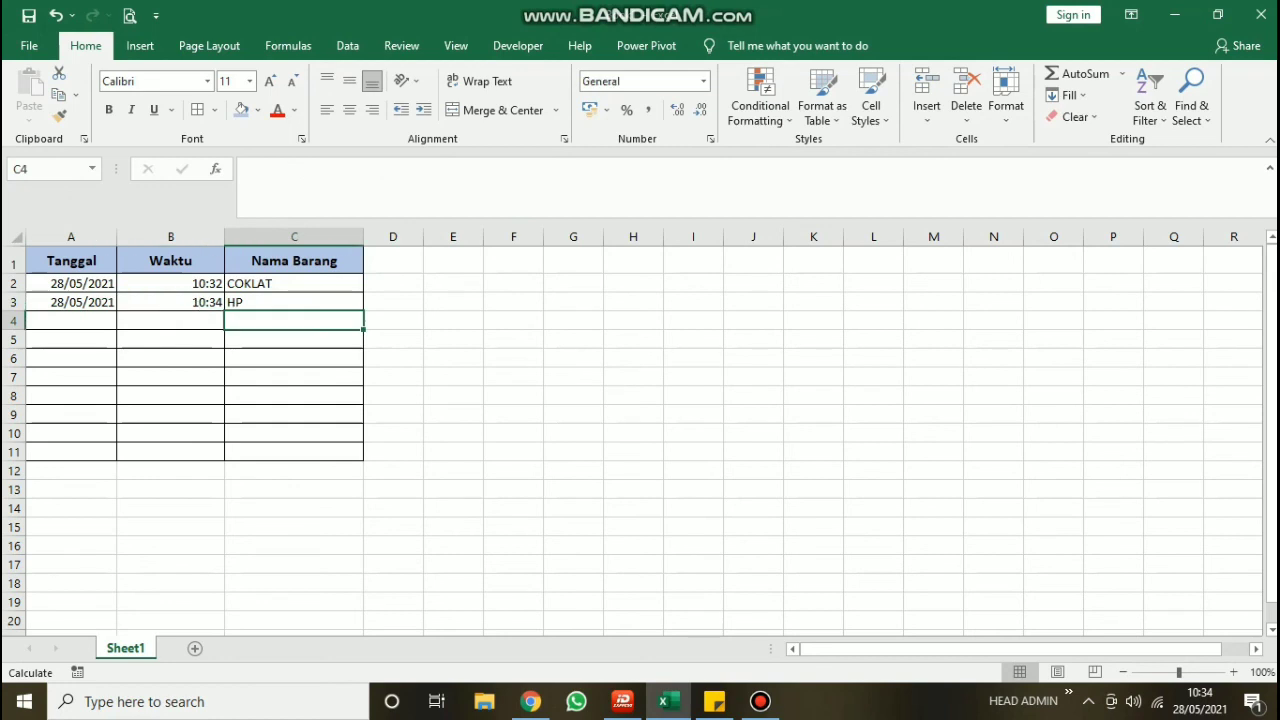